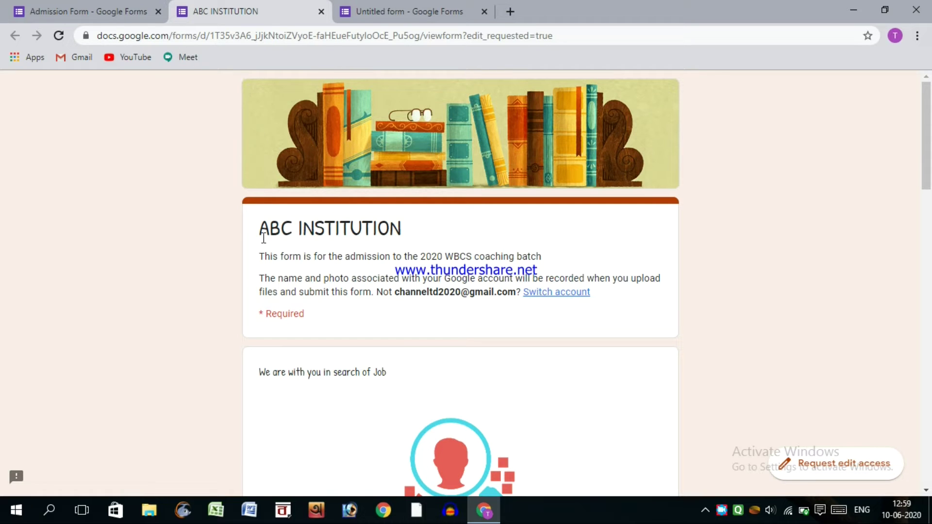
- Review the filled-out ABC INSTITUTION admission form, scrolling through its title and questions
triple_click(293, 231)
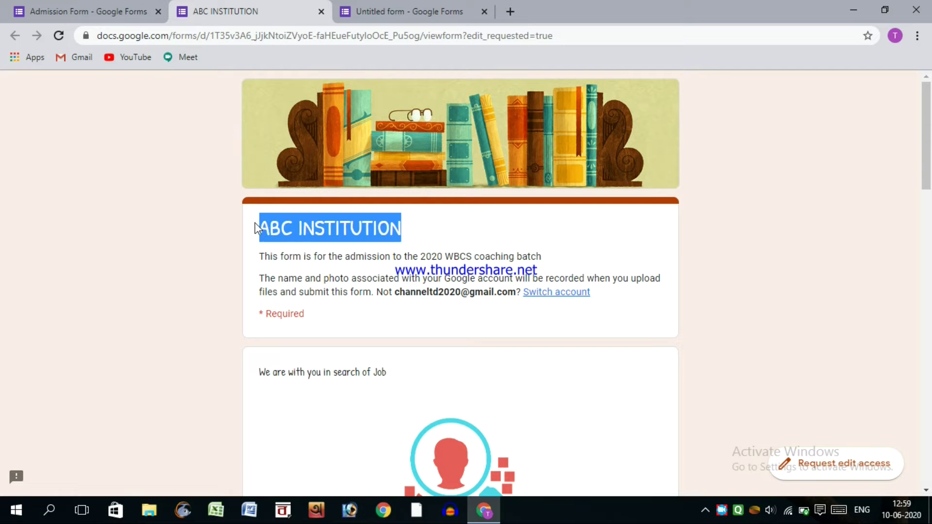
drag(256, 223, 412, 240)
click(422, 225)
drag(928, 154, 925, 191)
drag(284, 151, 592, 155)
drag(929, 190, 929, 486)
click(166, 238)
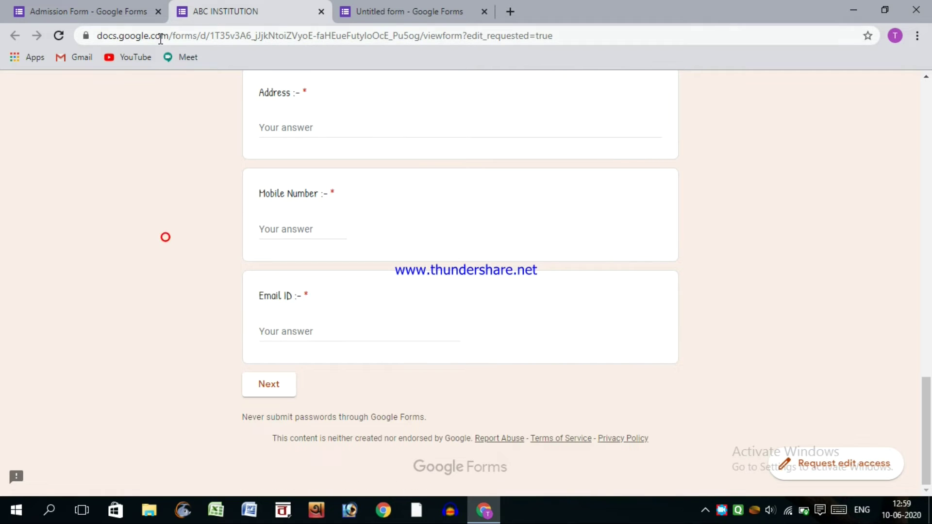
drag(930, 392, 929, 78)
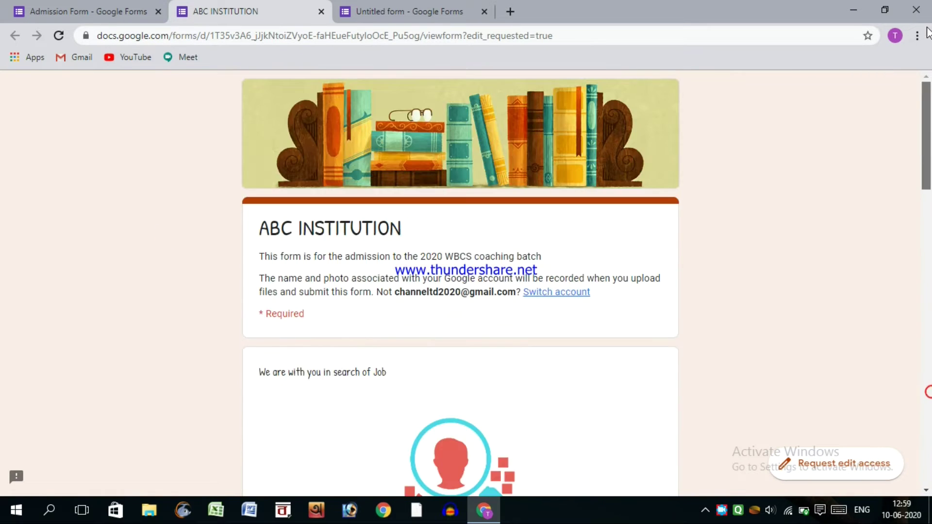
- Check the Admission Form editor, revisit the live form, then switch to the blank Untitled form
click(67, 12)
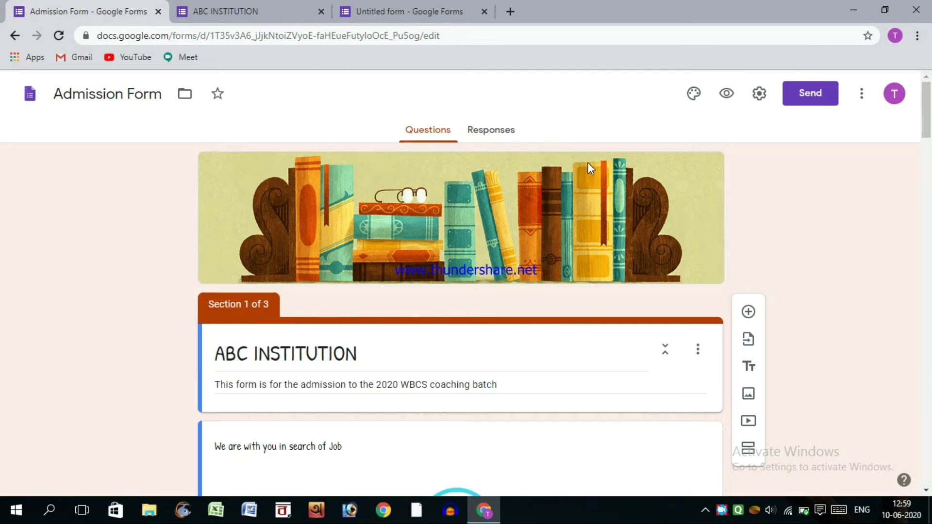
drag(927, 136, 924, 213)
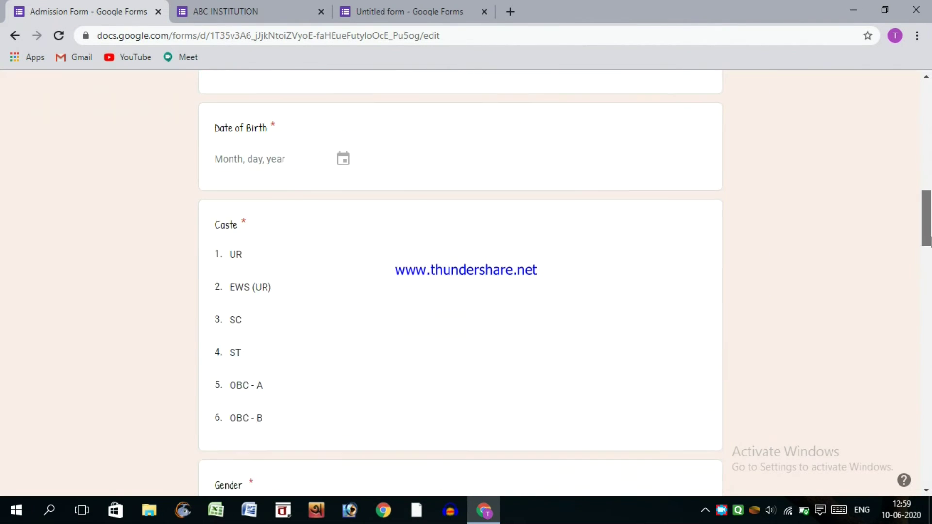
click(228, 11)
drag(925, 136, 928, 494)
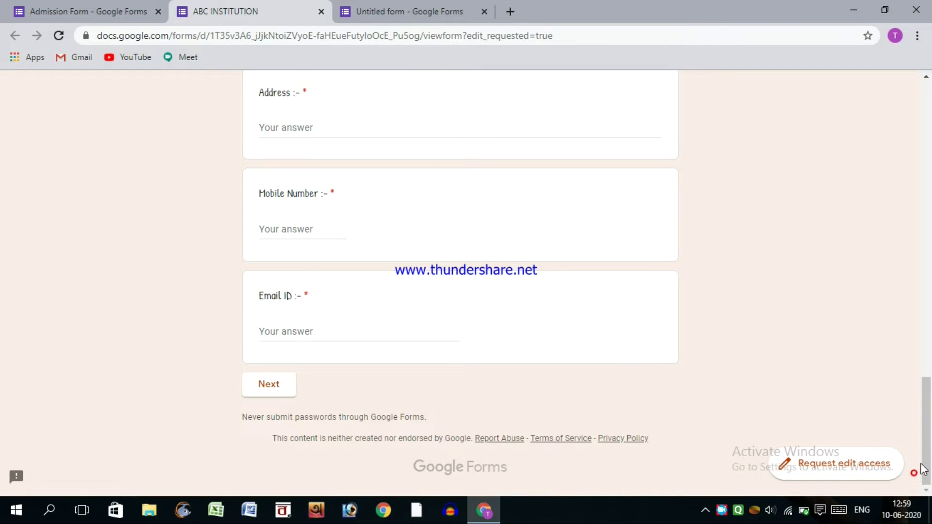
drag(925, 410, 922, 251)
drag(928, 194, 927, 17)
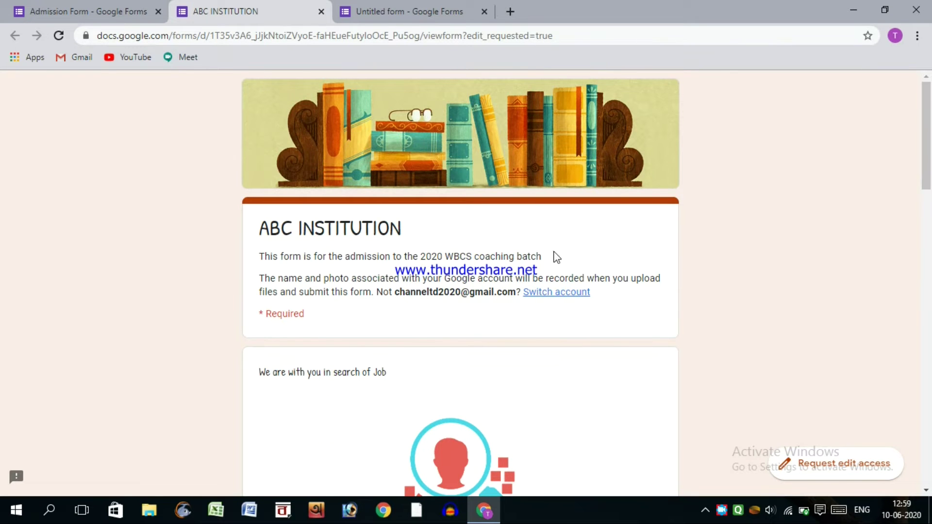
drag(926, 133, 905, 224)
click(573, 245)
scroll(886, 177, up, 10)
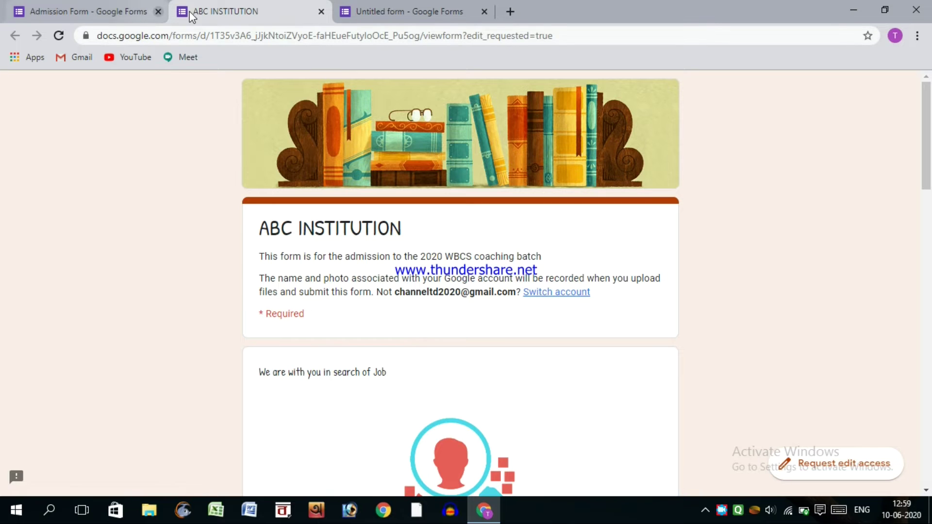
click(355, 6)
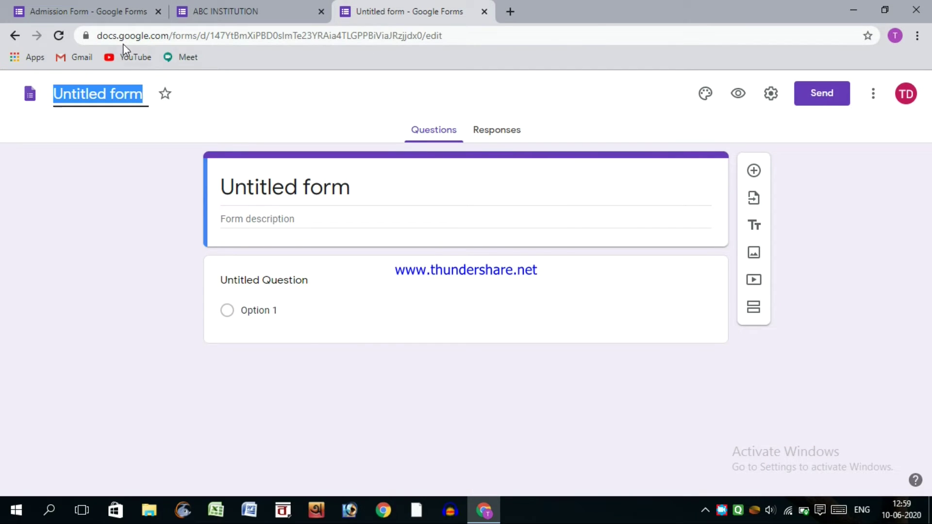
- Rename the form file from Untitled form to ADMISSION FORM
click(94, 92)
drag(144, 94, 35, 84)
text(AD)
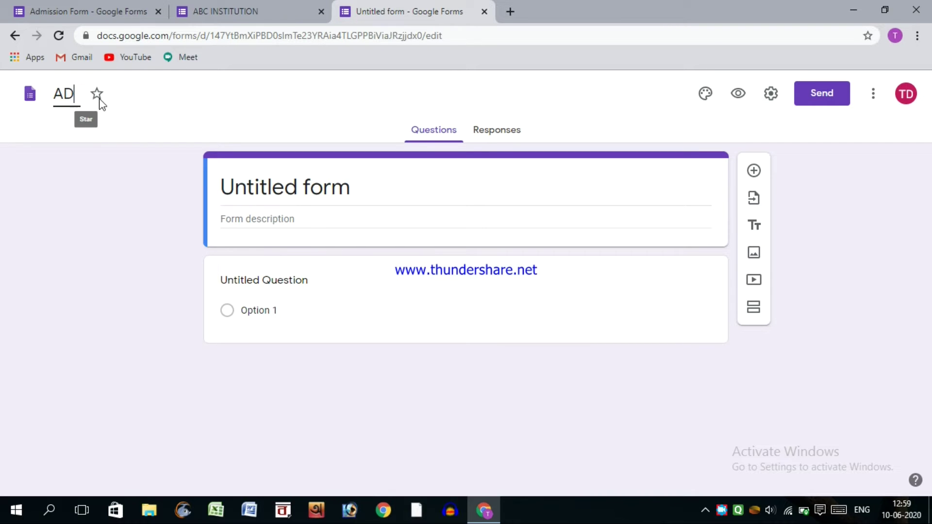
text(MISSION )
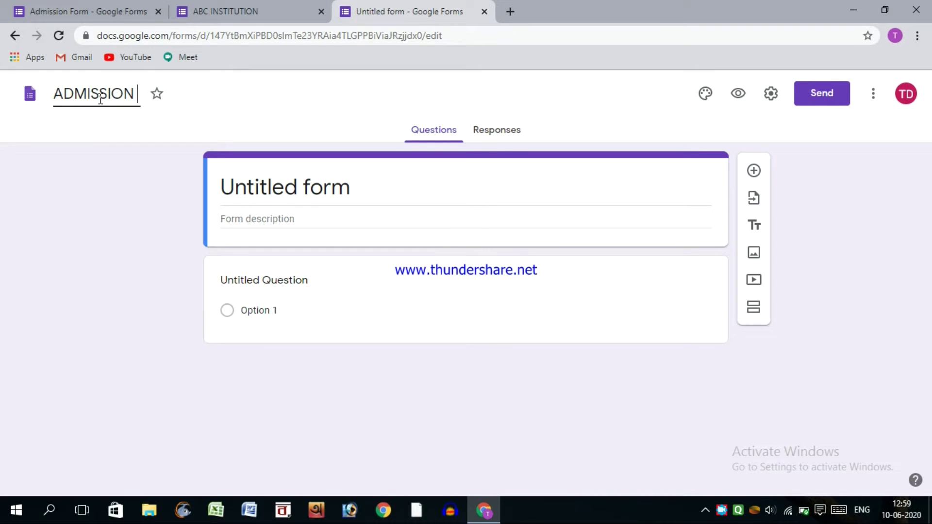
text(FORM)
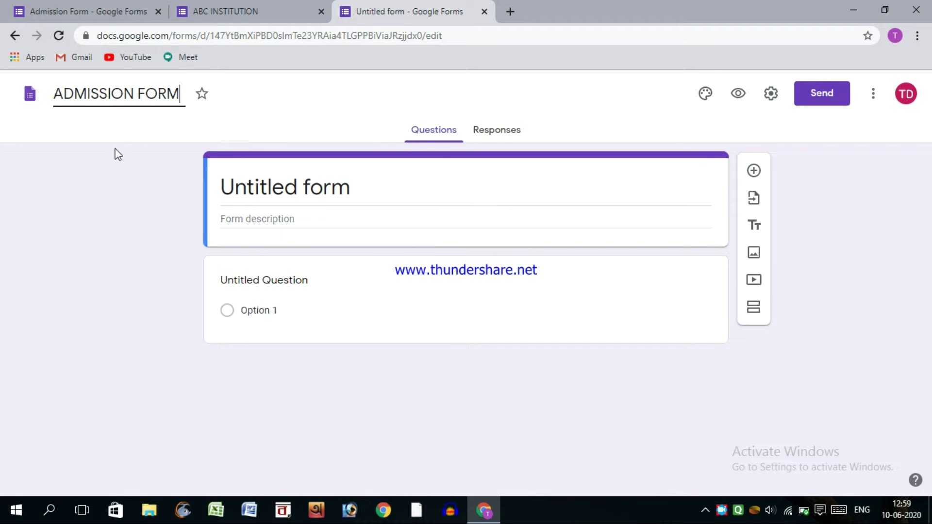
click(115, 153)
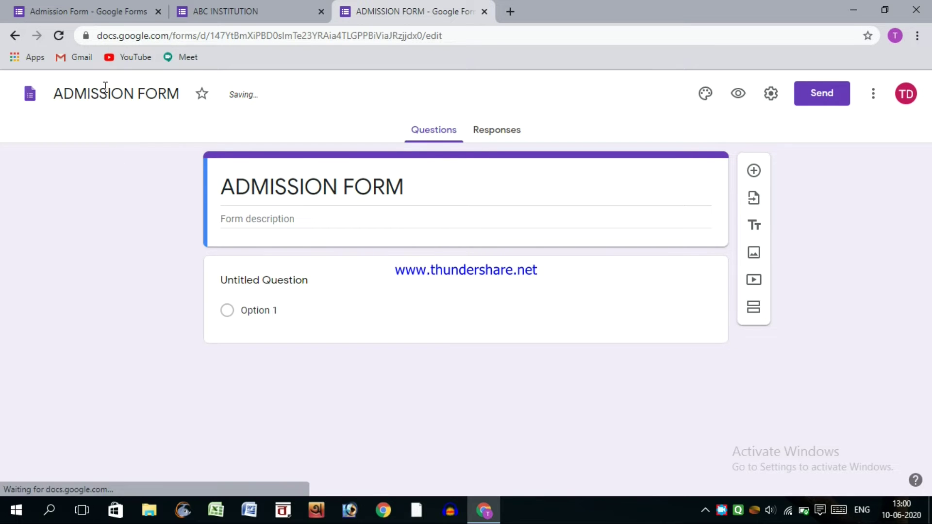
- Replace the header title with XYZ SCHOOL
click(424, 186)
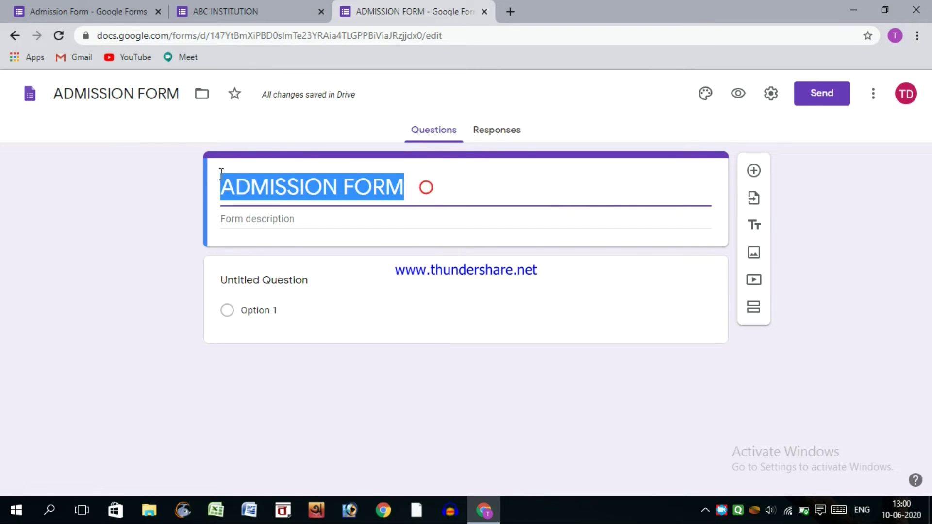
text(AC)
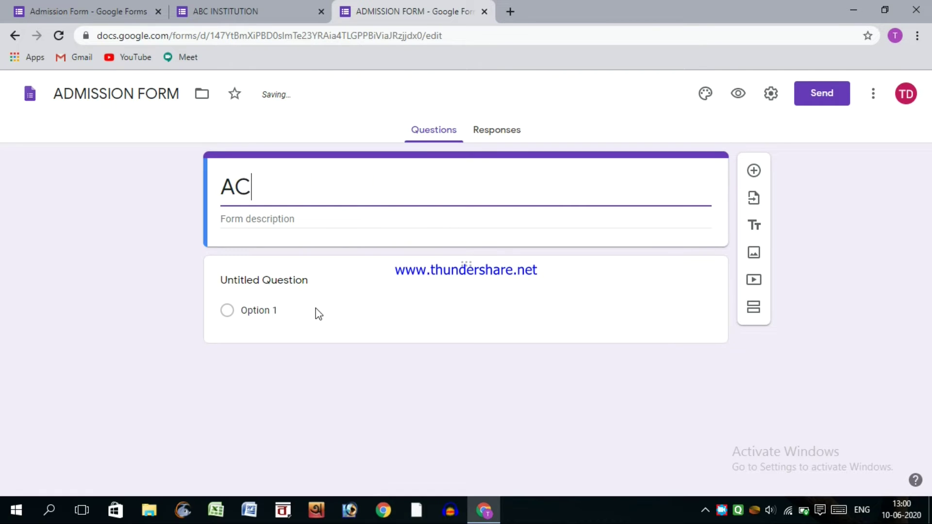
key(BackSpace)
key(BackSpace)
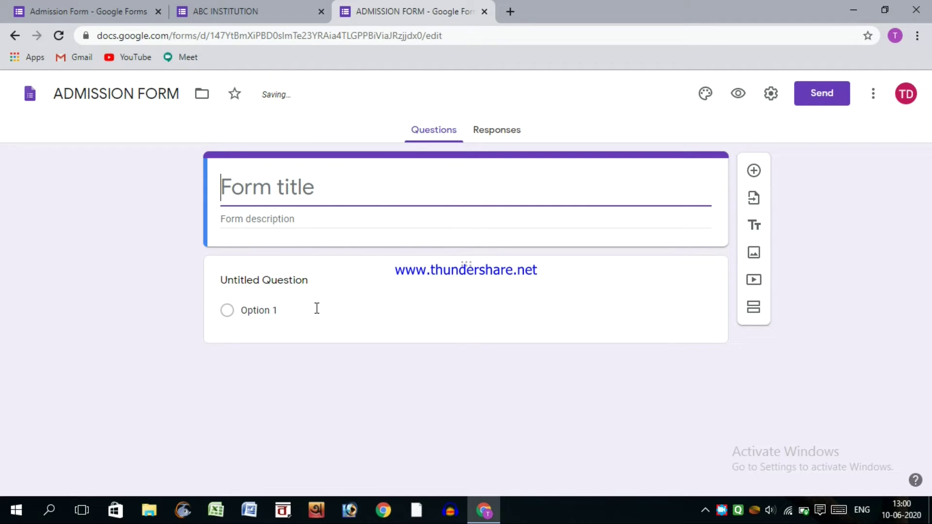
text(XYZ )
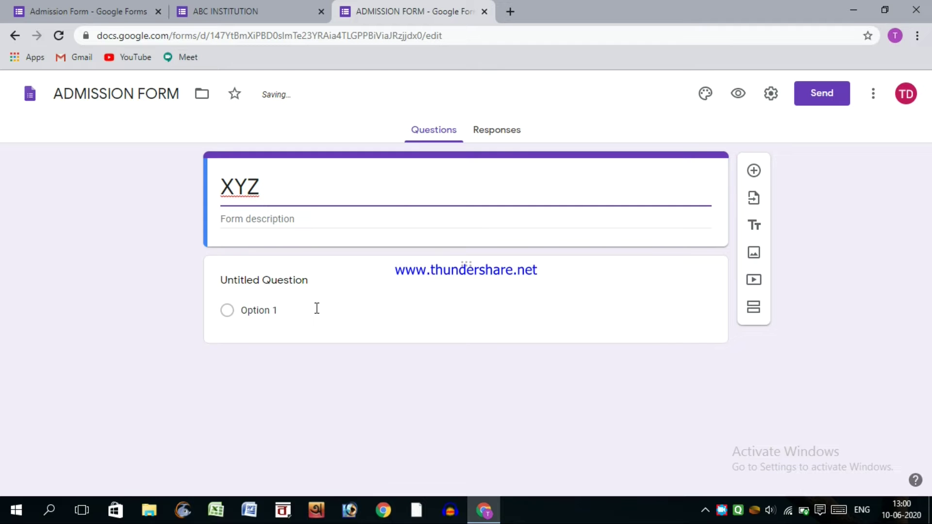
text(SCHOOL)
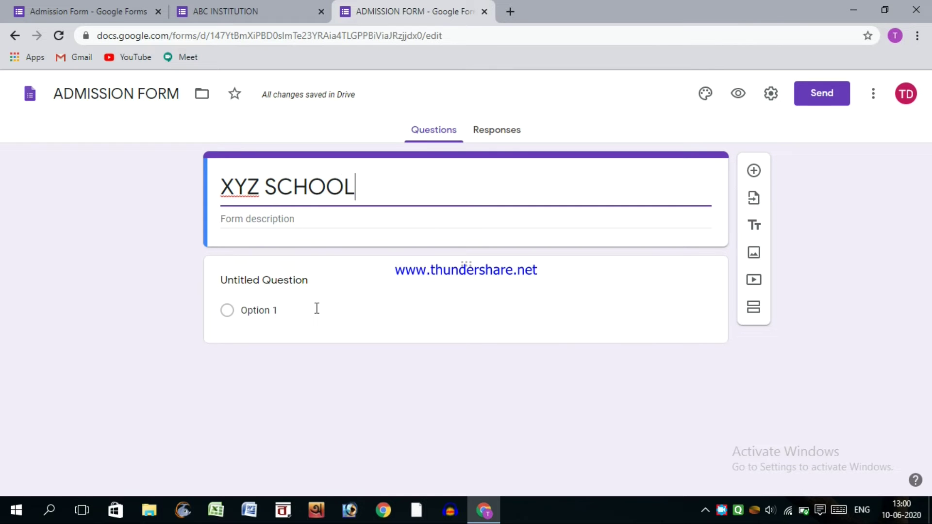
click(191, 287)
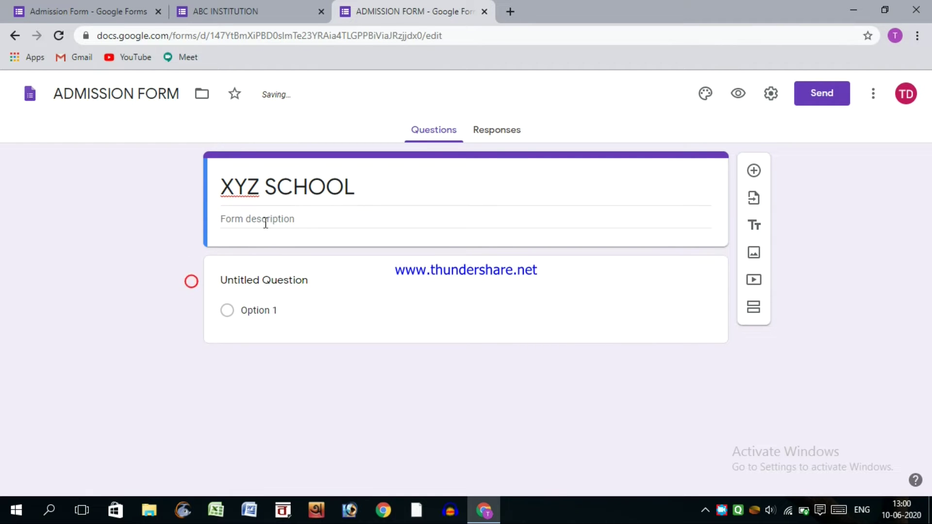
- Enter the form description 'Fill all details carefully.'
click(226, 222)
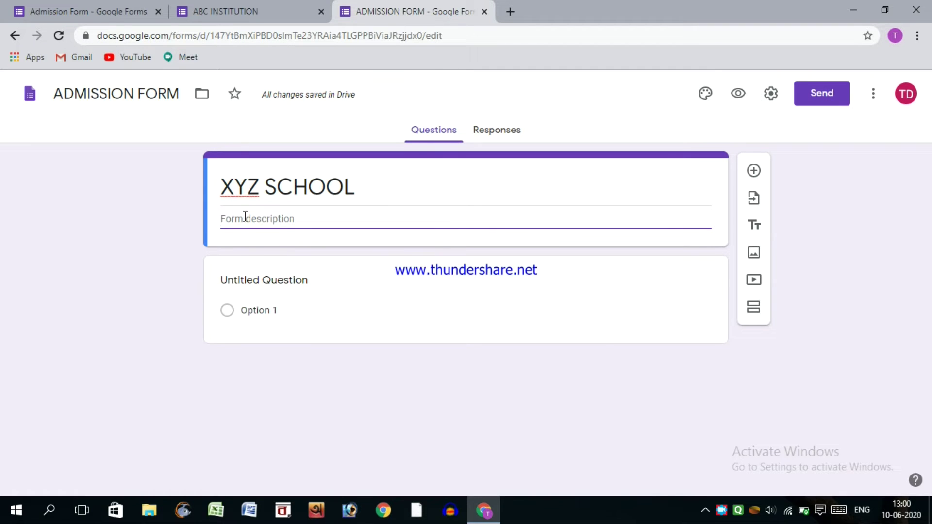
text(Fill all detaio)
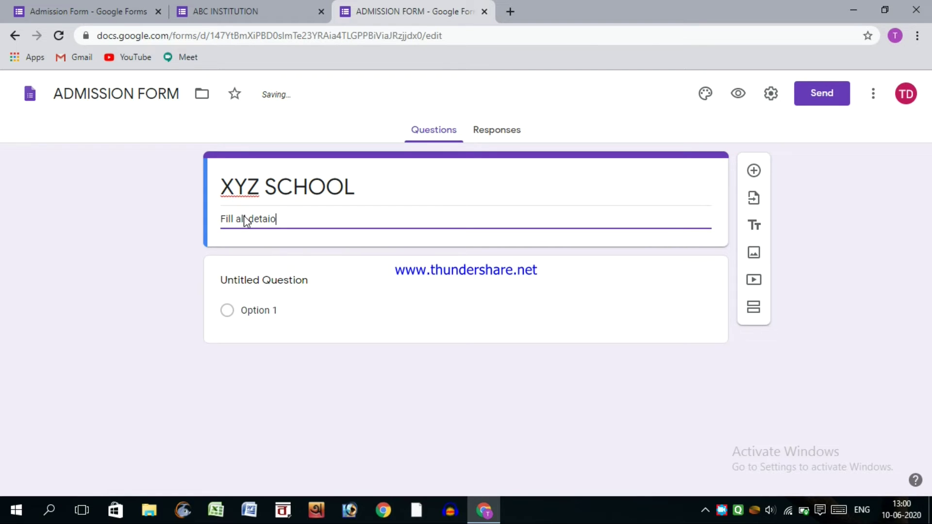
key(BackSpace)
text(ls carefully.)
click(192, 201)
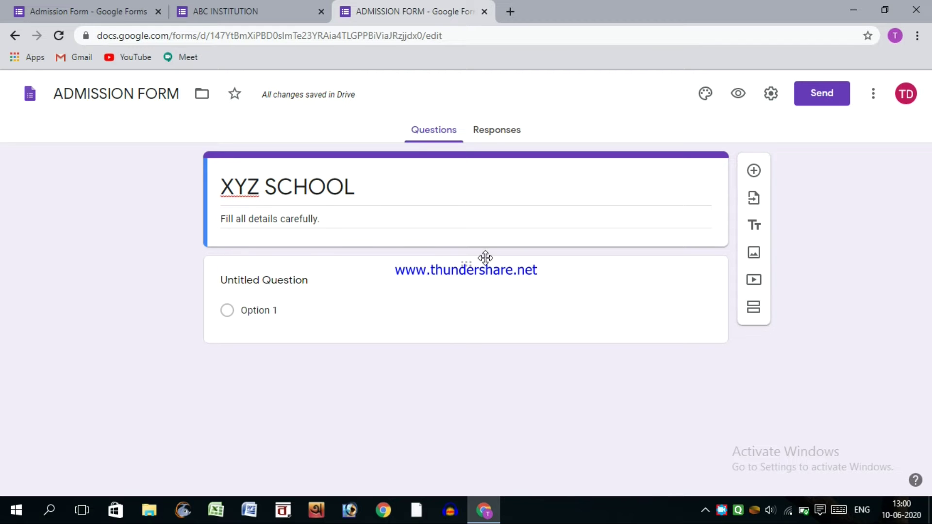
- Search Google Images for 'school clipart' and insert the first school building picture
click(753, 253)
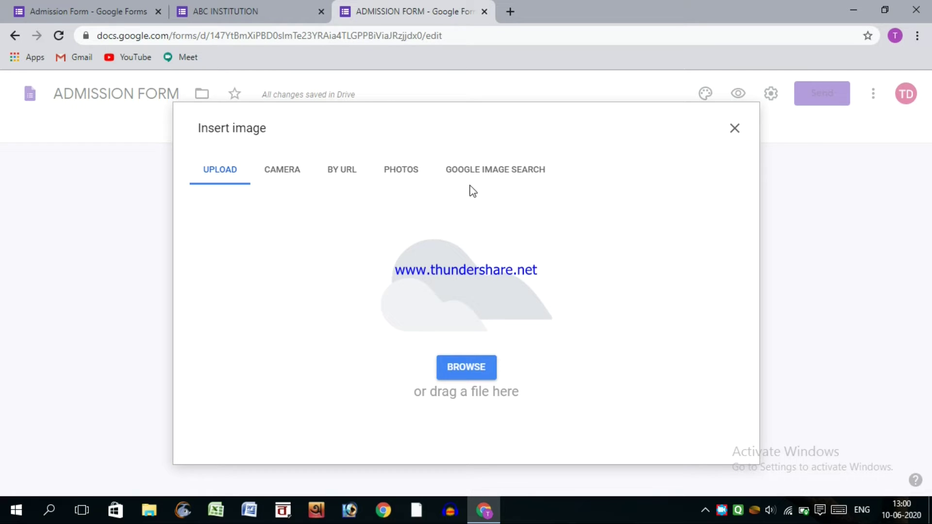
click(453, 175)
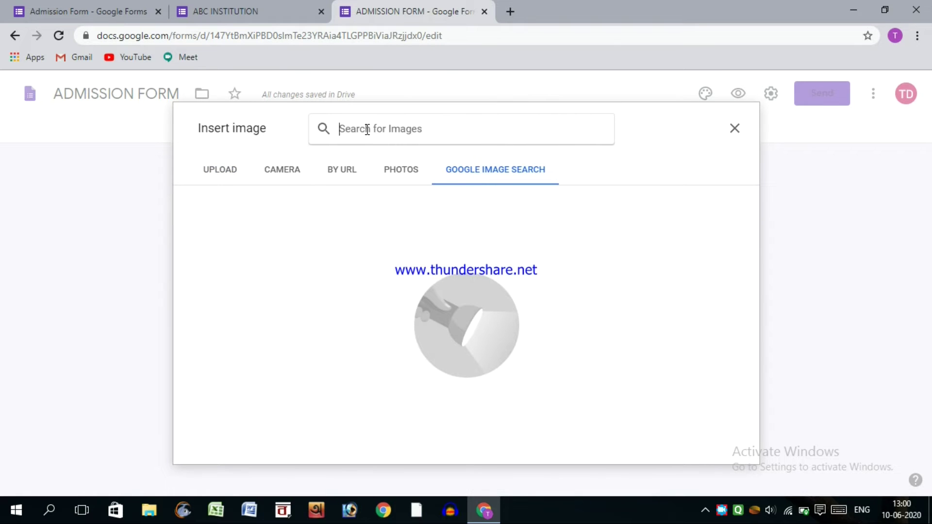
click(367, 130)
text(school cliap)
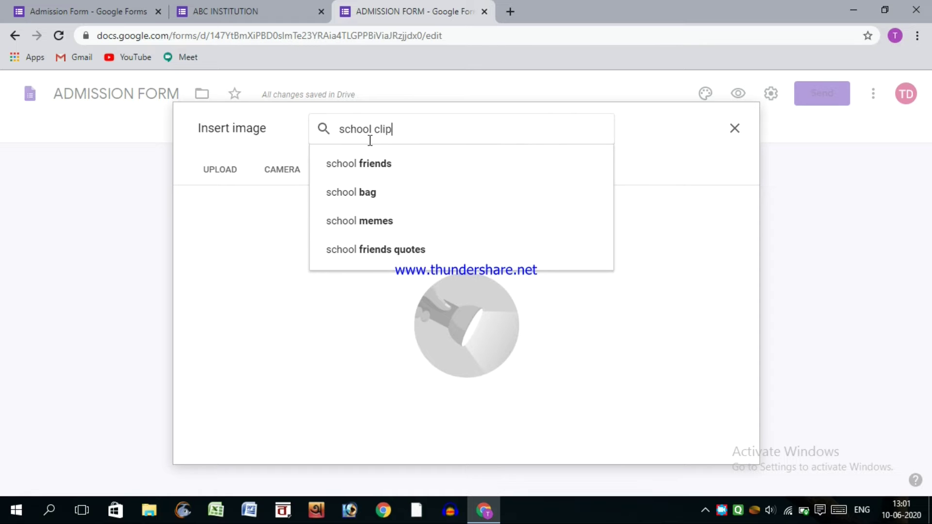
key(BackSpace)
text(r)
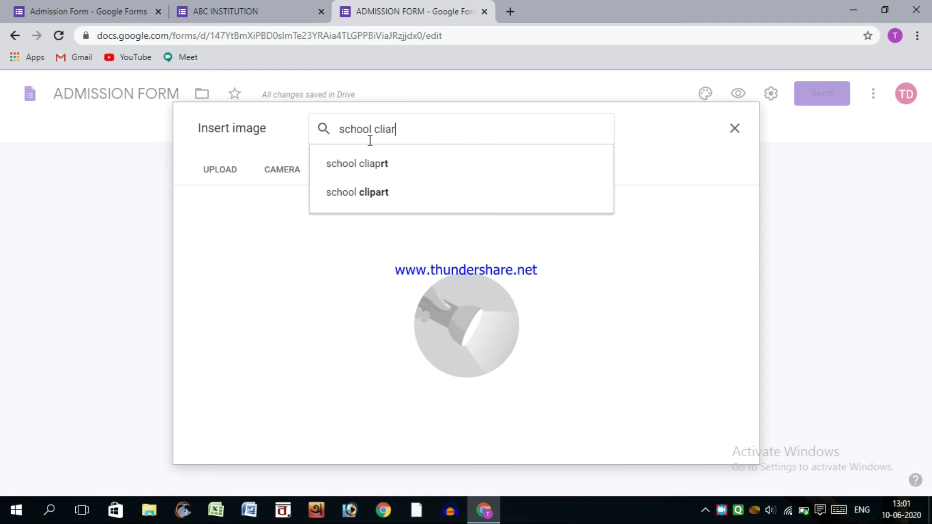
text(t)
key(Return)
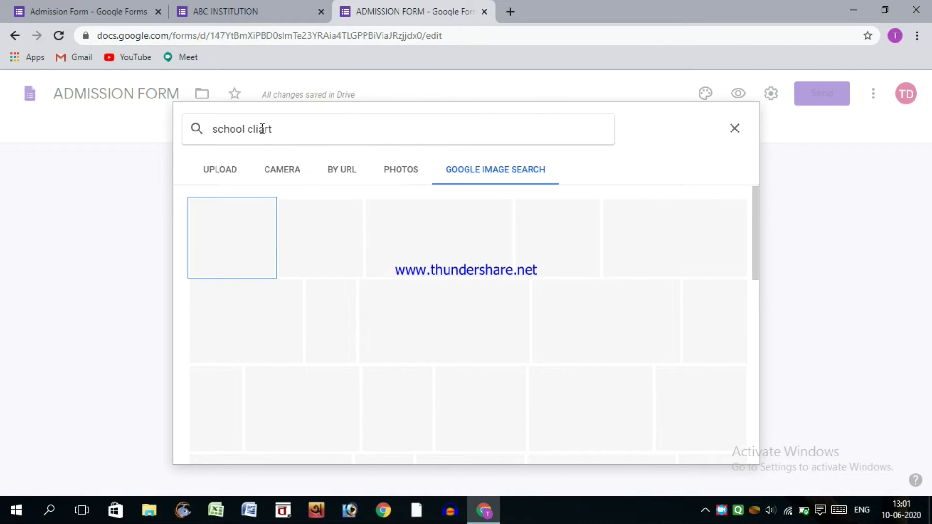
click(262, 128)
text(p)
key(Return)
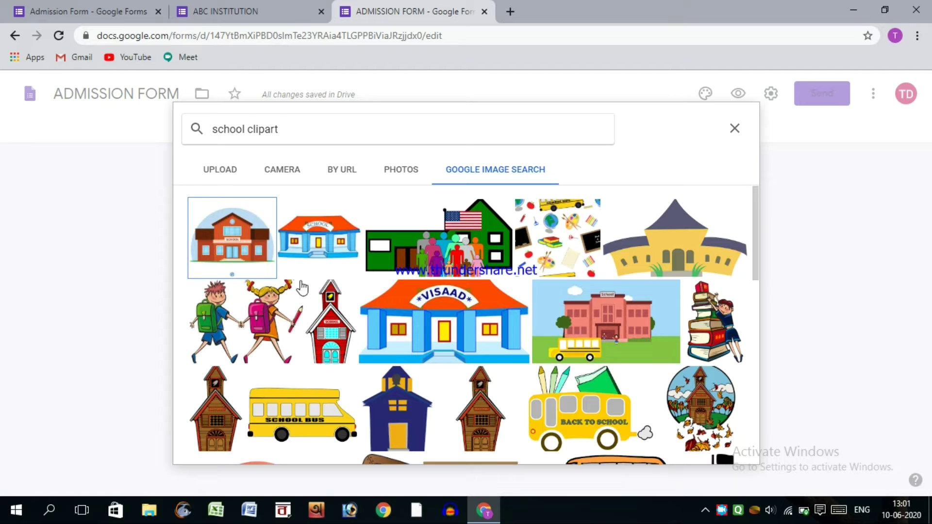
click(236, 247)
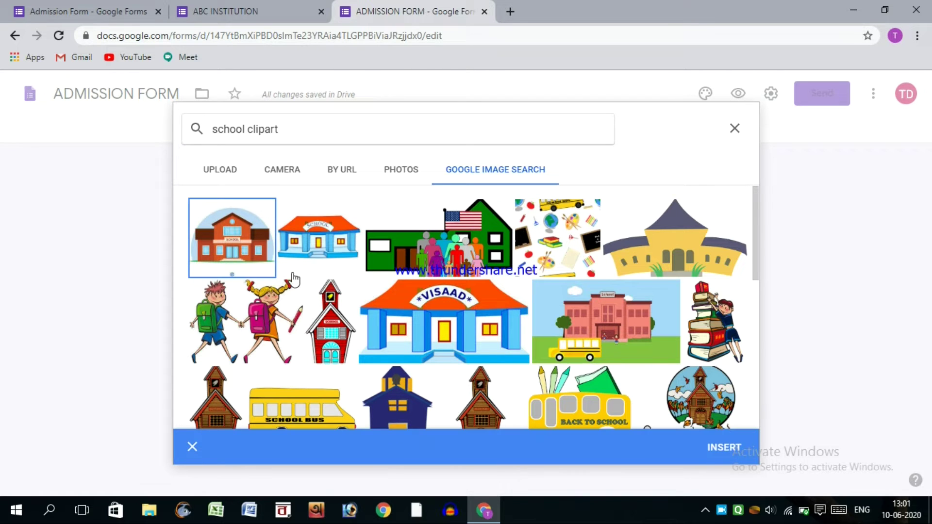
click(724, 448)
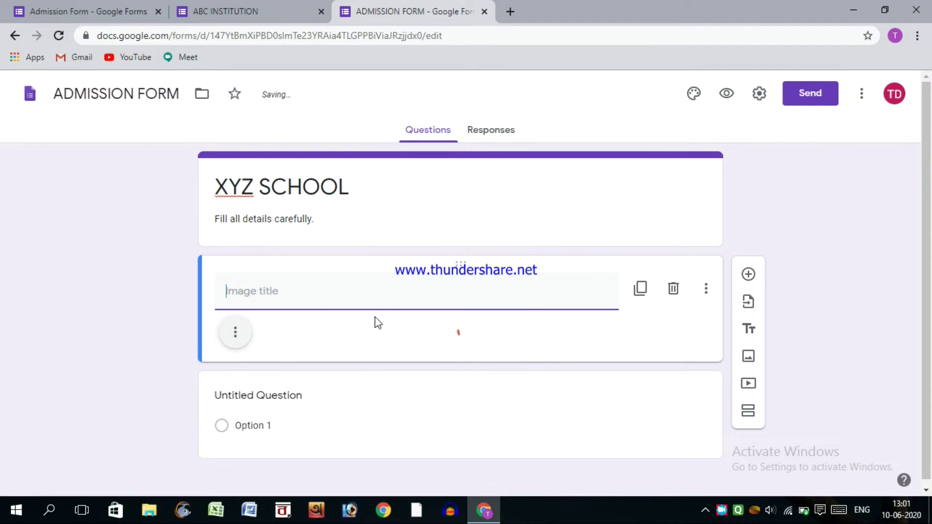
- Shrink the school image to about a third of its size
scroll(434, 325, down, 5)
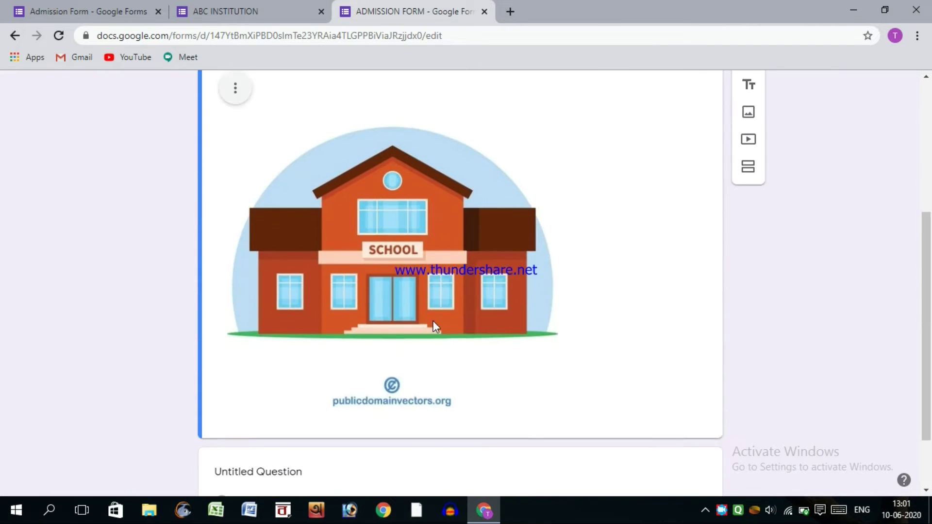
scroll(433, 321, down, 1)
click(395, 309)
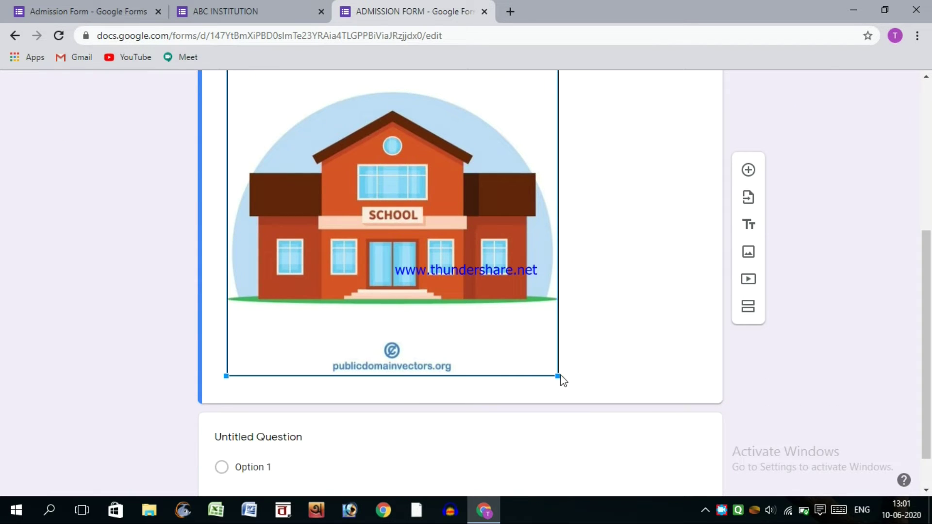
drag(559, 375, 355, 105)
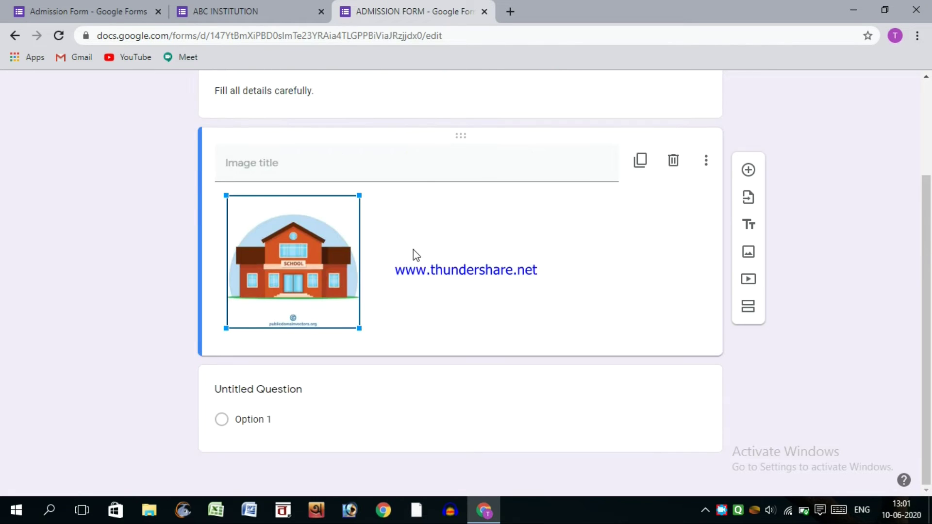
- Caption the image 'Premium school in WEST BENGAL'
click(244, 289)
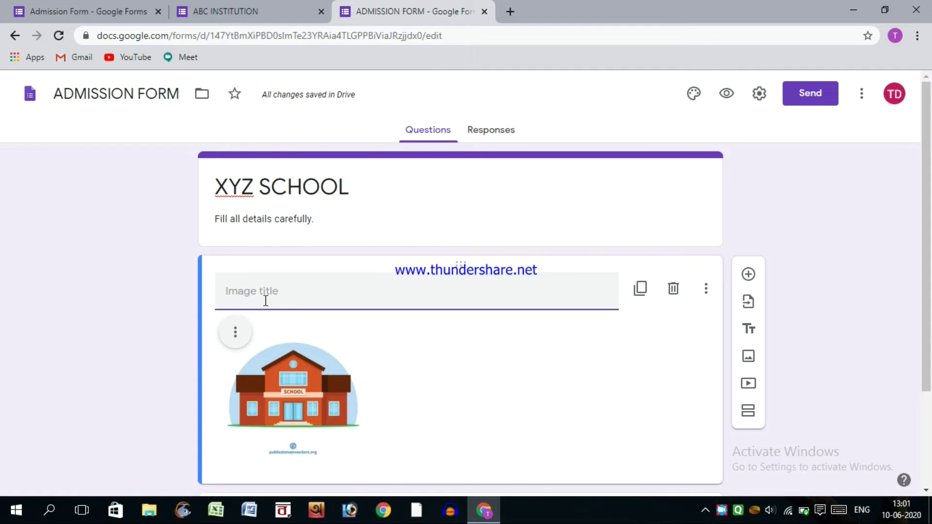
text(WEST BENG)
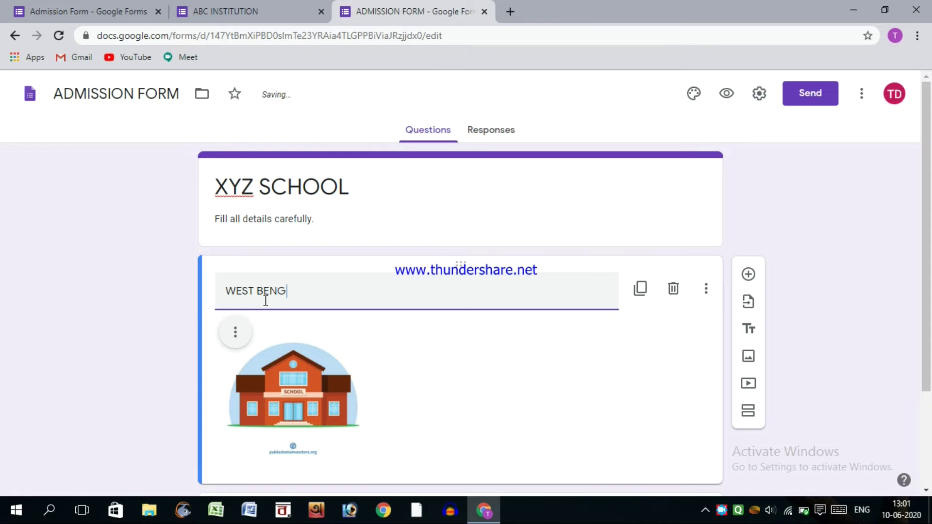
text(AL)
text(Premu)
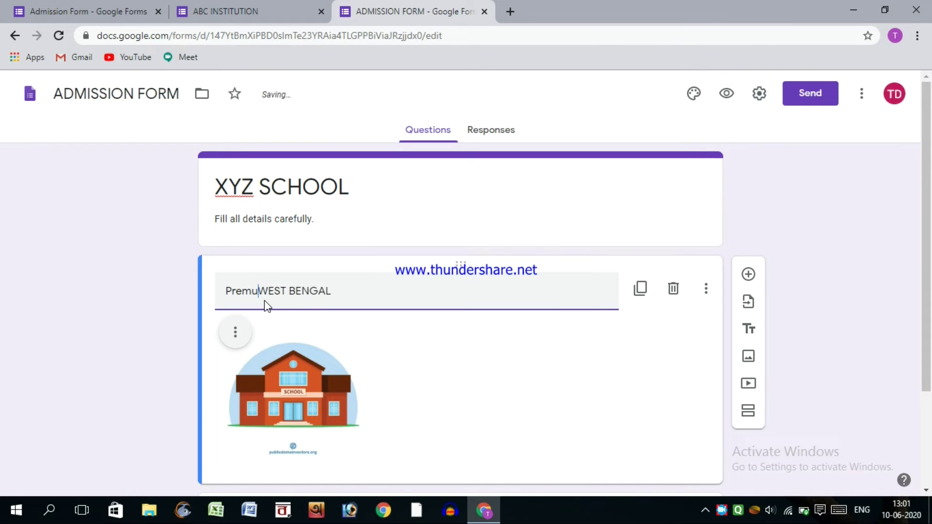
key(BackSpace)
text(im)
key(BackSpace)
text(um )
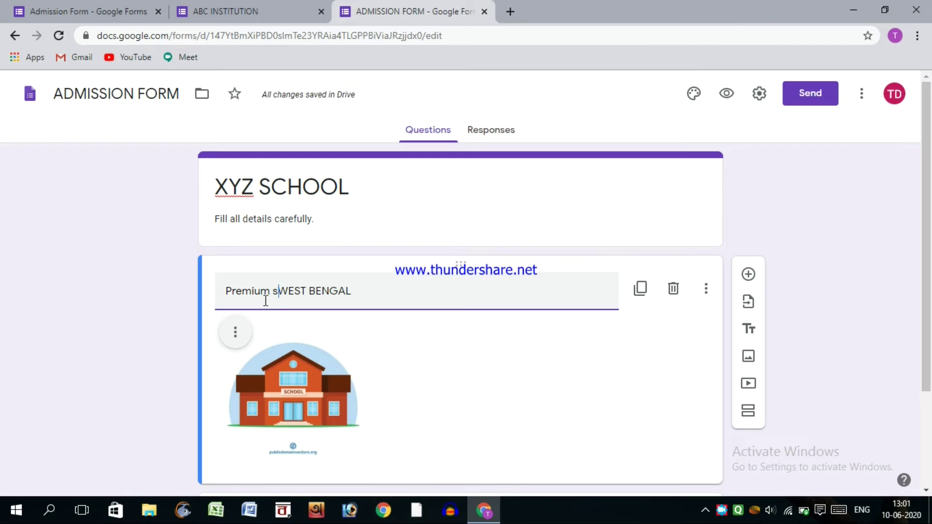
text(school in)
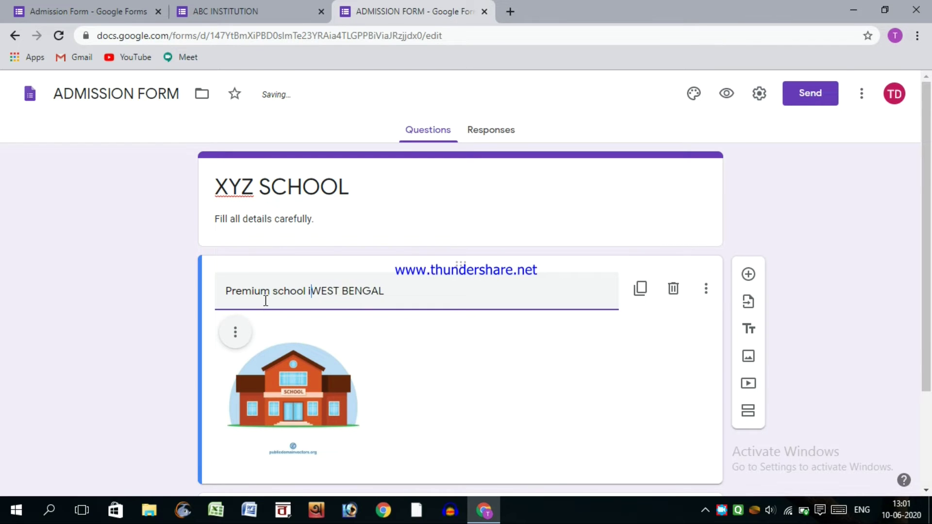
click(170, 323)
scroll(189, 306, down, 3)
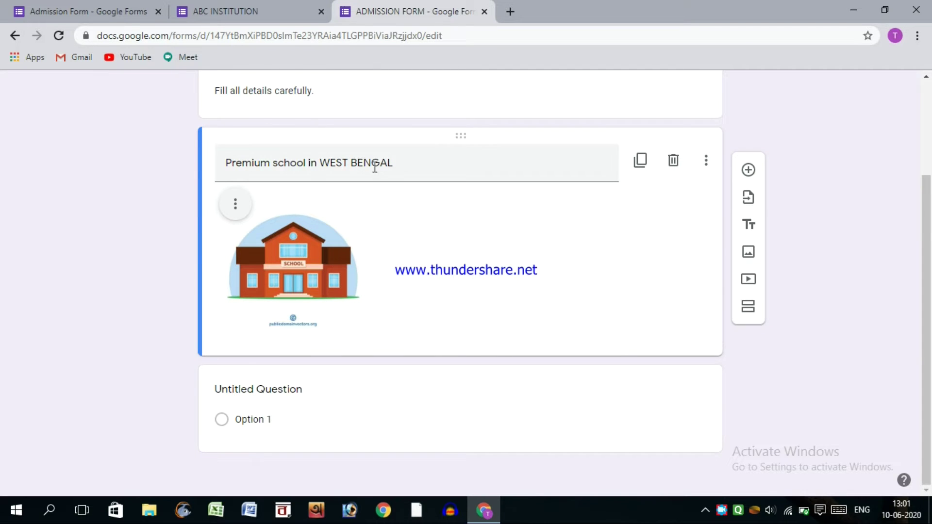
scroll(374, 166, up, 2)
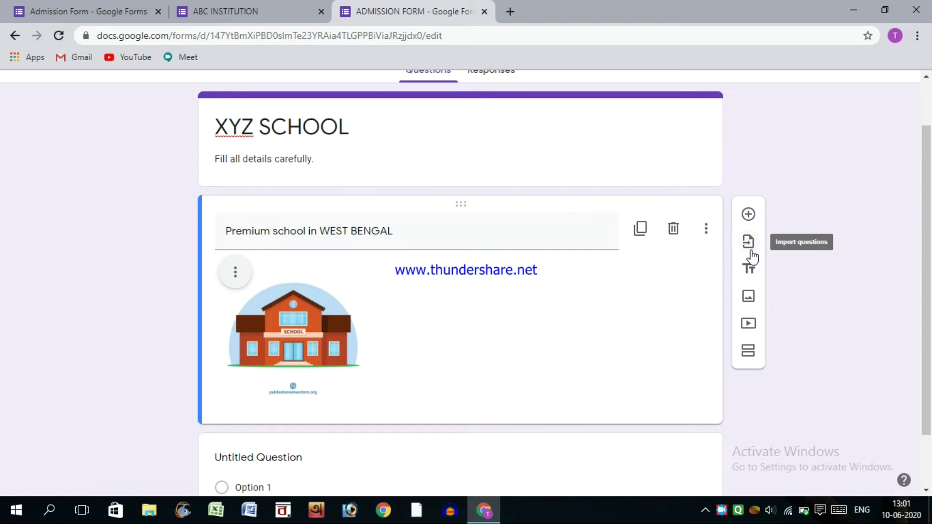
- Add a title-and-description section titled 'Personal Information'
click(748, 270)
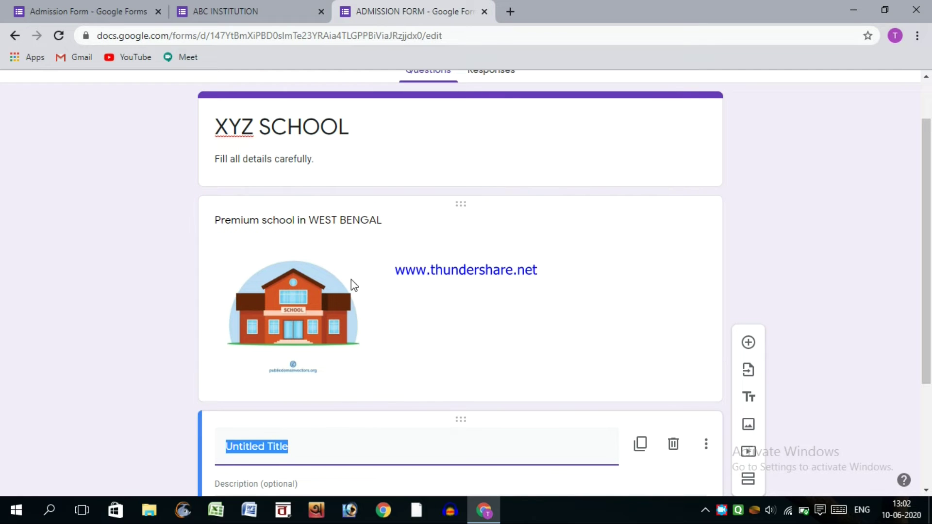
scroll(293, 369, down, 3)
drag(295, 286, 183, 279)
text(Personal INform)
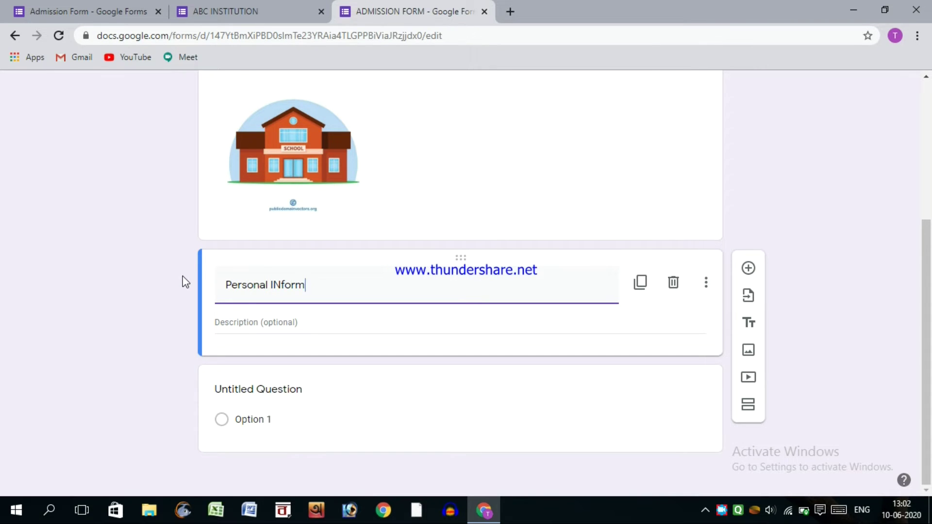
key(BackSpace)
key(BackSpace)
key(BackSpace)
key(BackSpace)
key(BackSpace)
- Describe the section 'Go to next after fill up' and move it above the school image
click(227, 330)
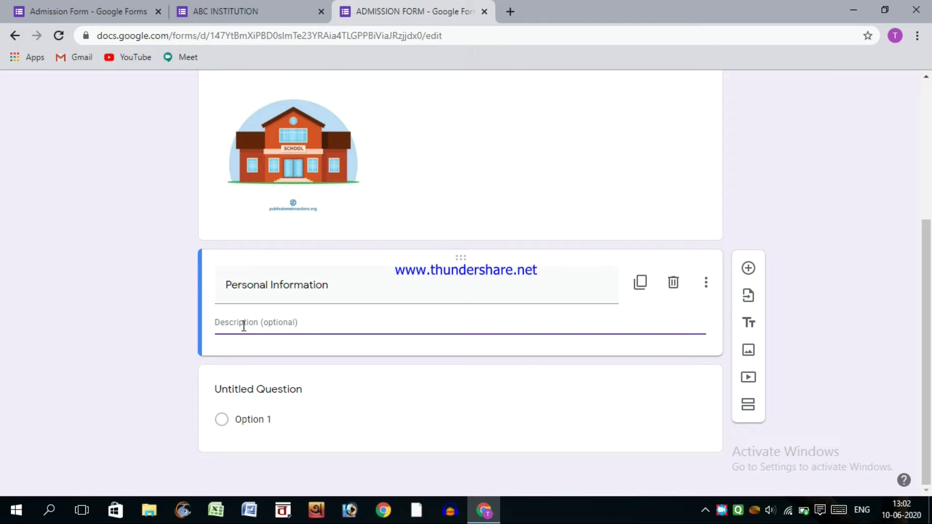
text(Go to next after fill up)
click(143, 287)
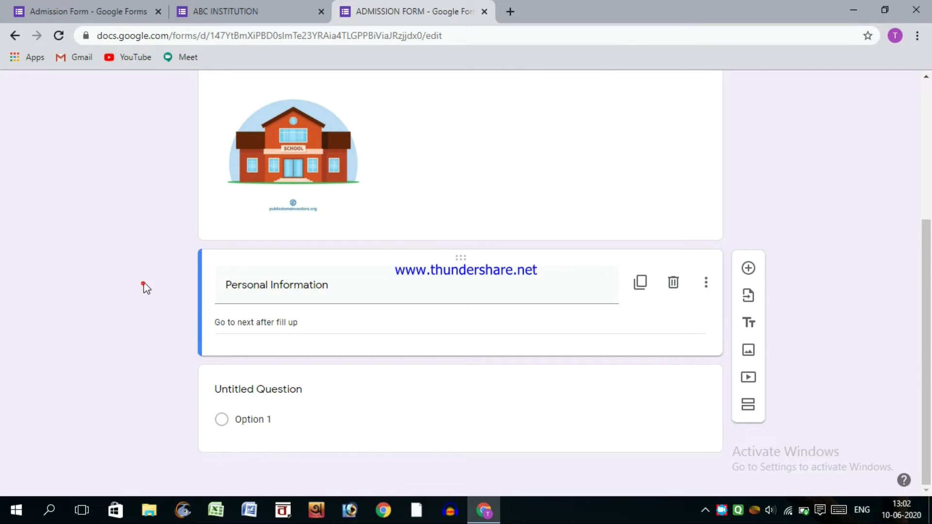
scroll(346, 221, up, 3)
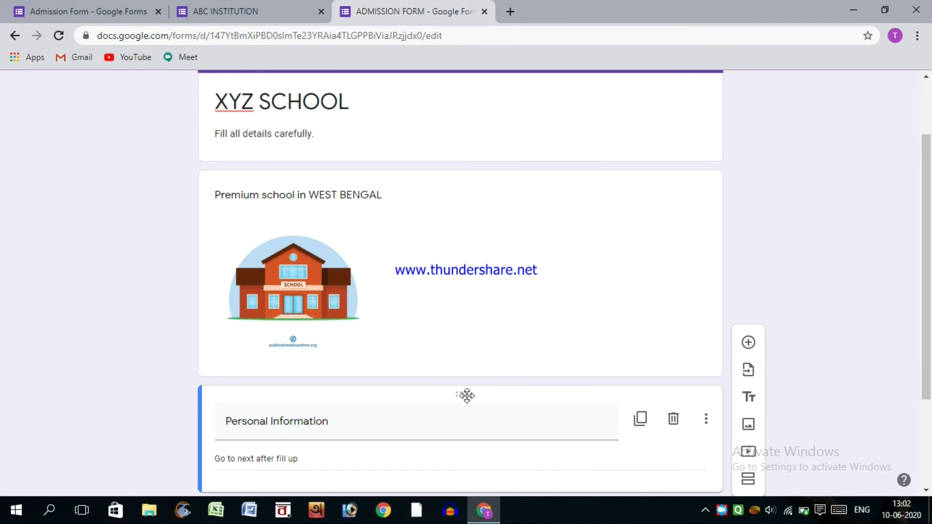
drag(465, 397, 441, 196)
- Title the first question 'Name :'
click(126, 223)
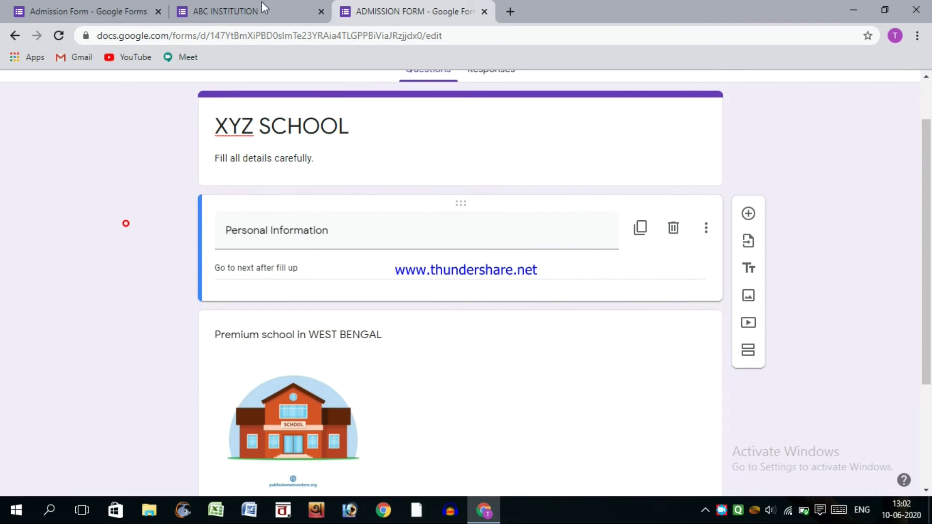
scroll(270, 322, down, 3)
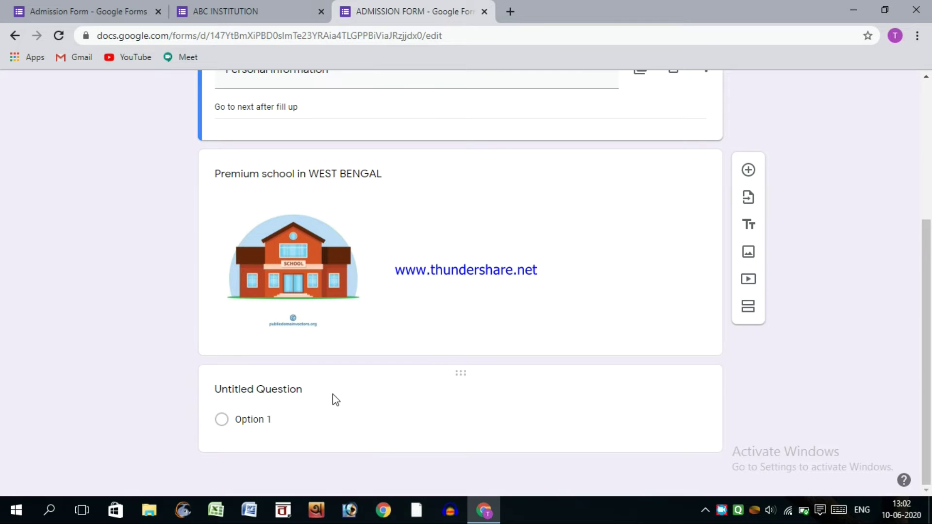
click(314, 390)
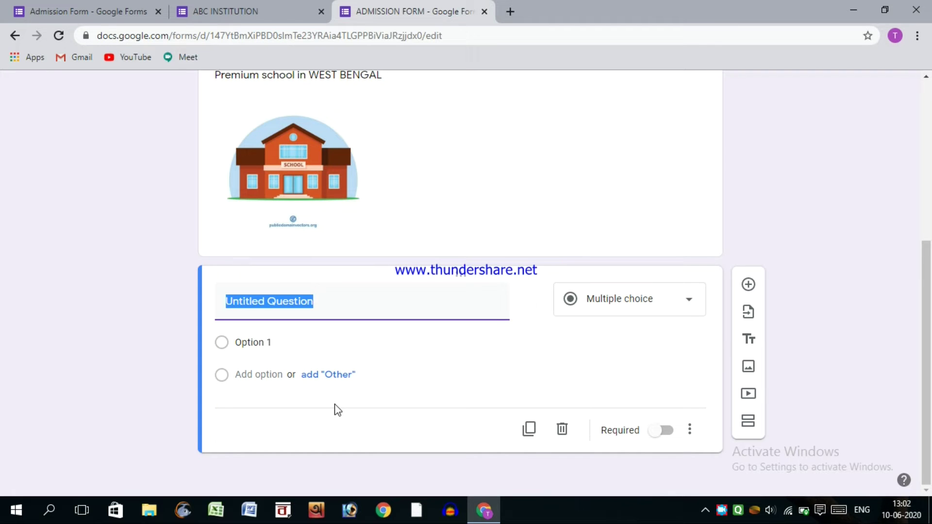
text(Name :)
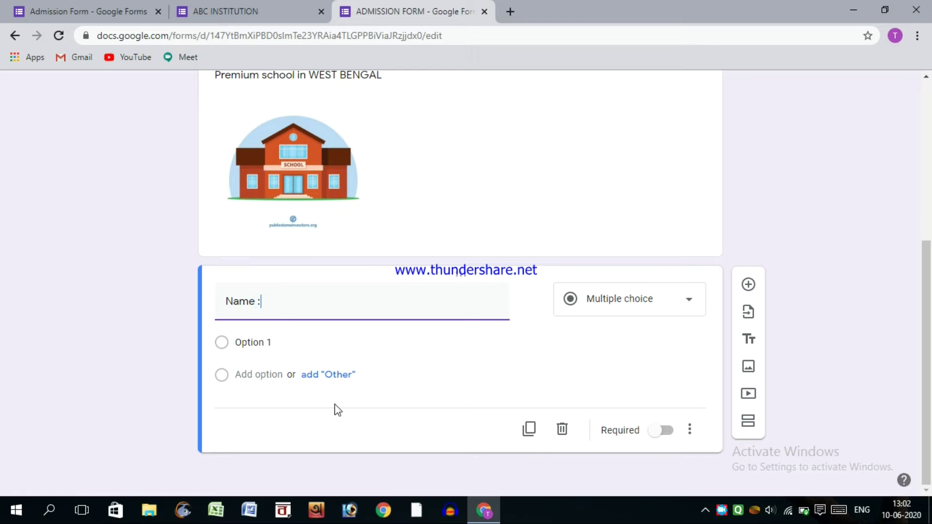
click(169, 348)
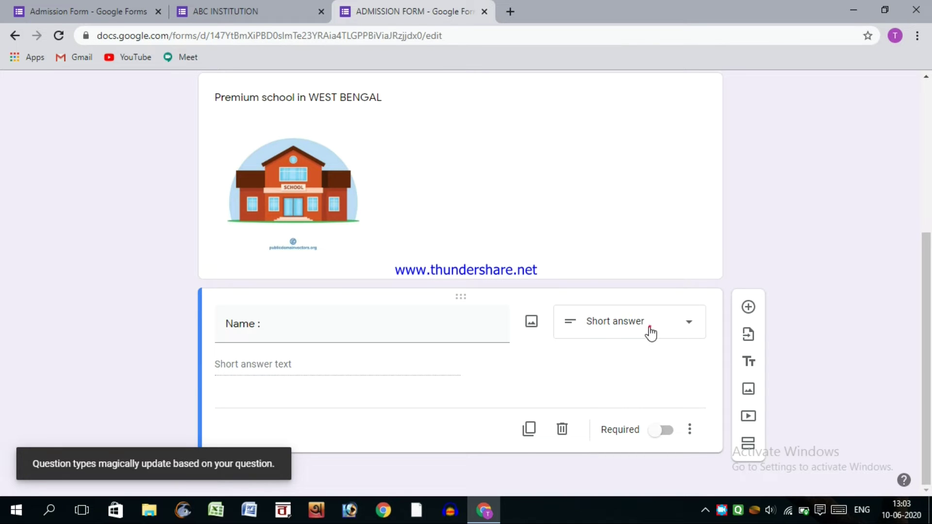
- Keep Name : as Short answer, make it required, and add a new question
click(648, 328)
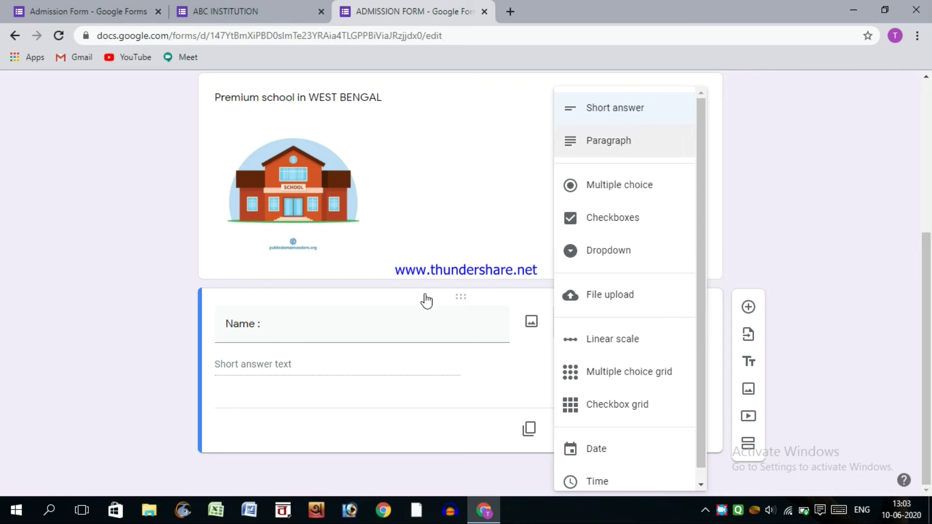
click(599, 115)
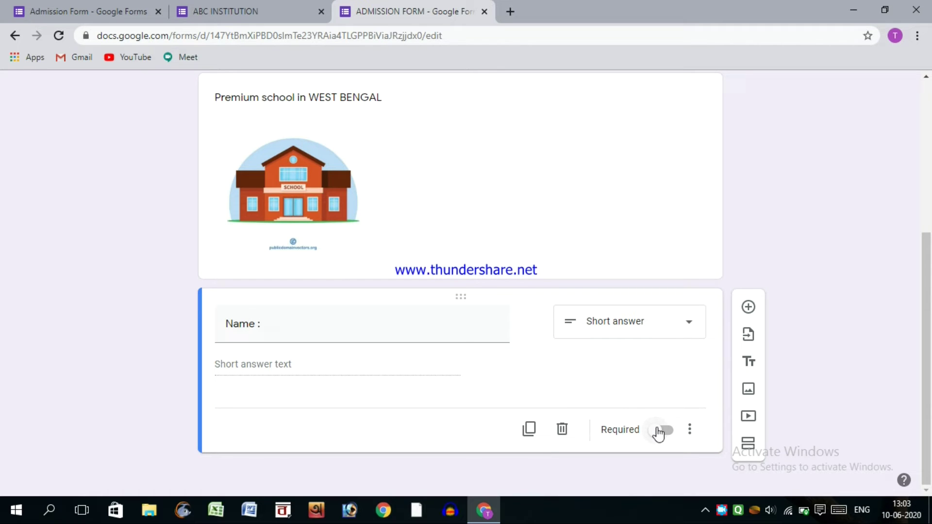
click(660, 429)
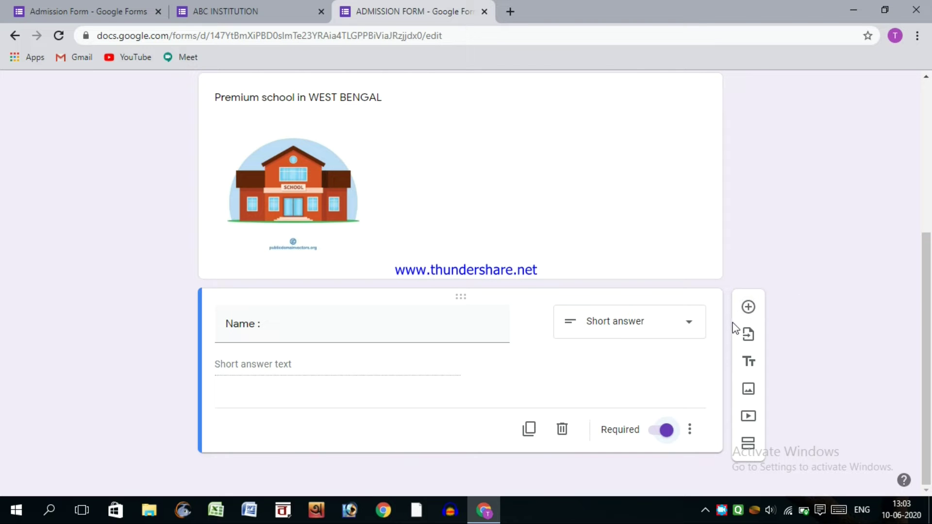
click(746, 315)
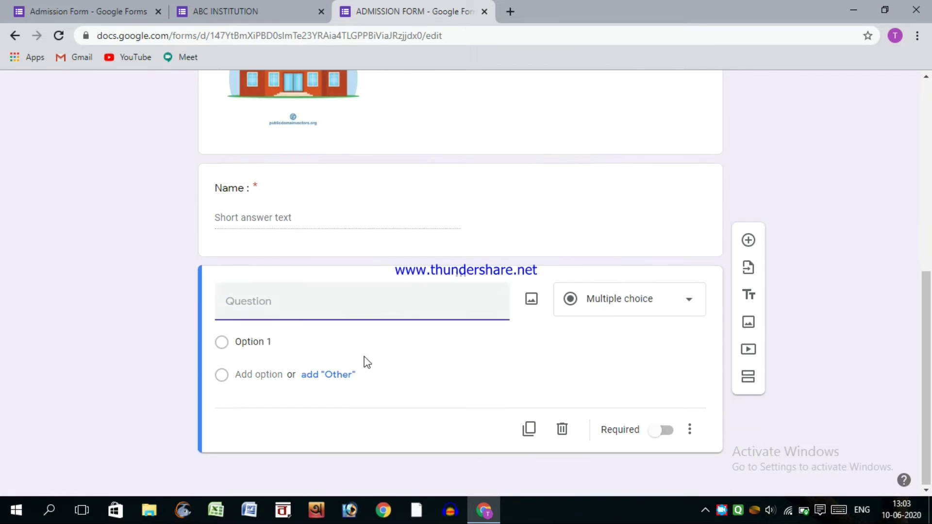
- Create a required Paragraph question 'Address :' and add another question below it
click(606, 313)
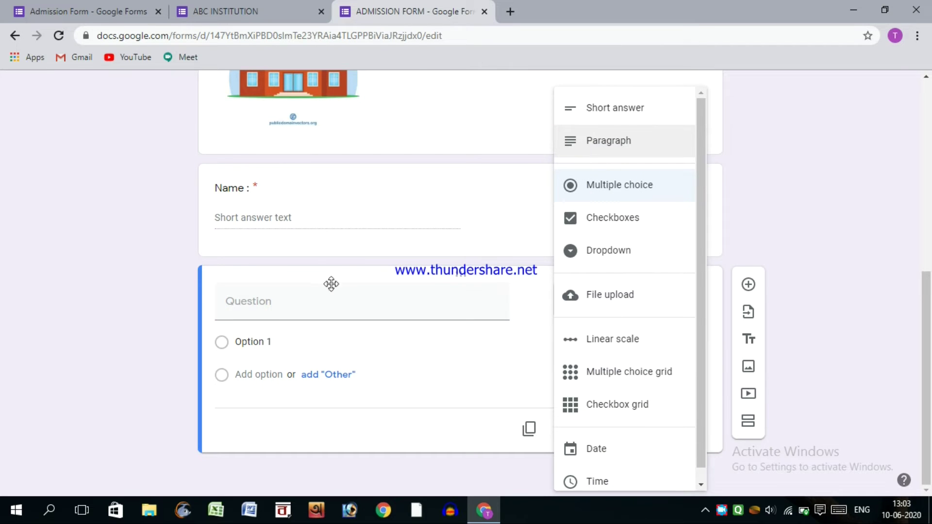
click(290, 309)
text(Address :)
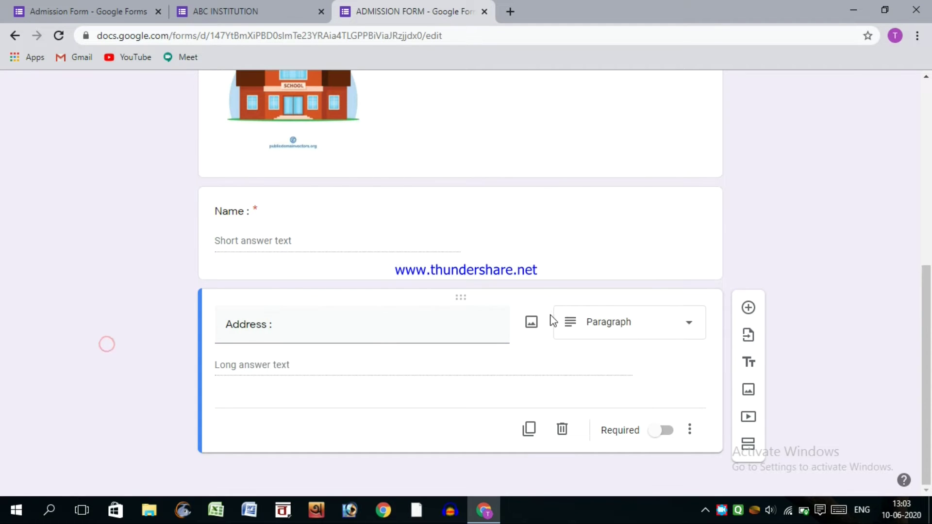
click(581, 321)
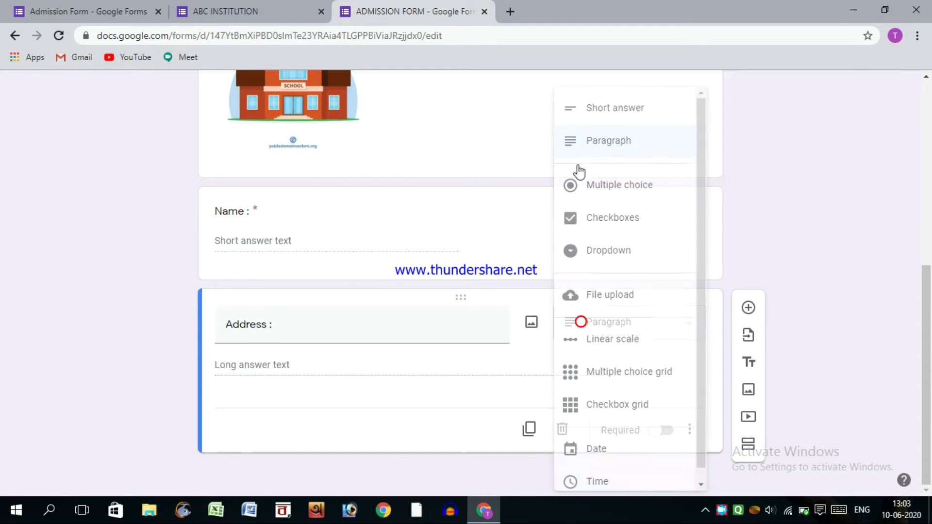
click(587, 139)
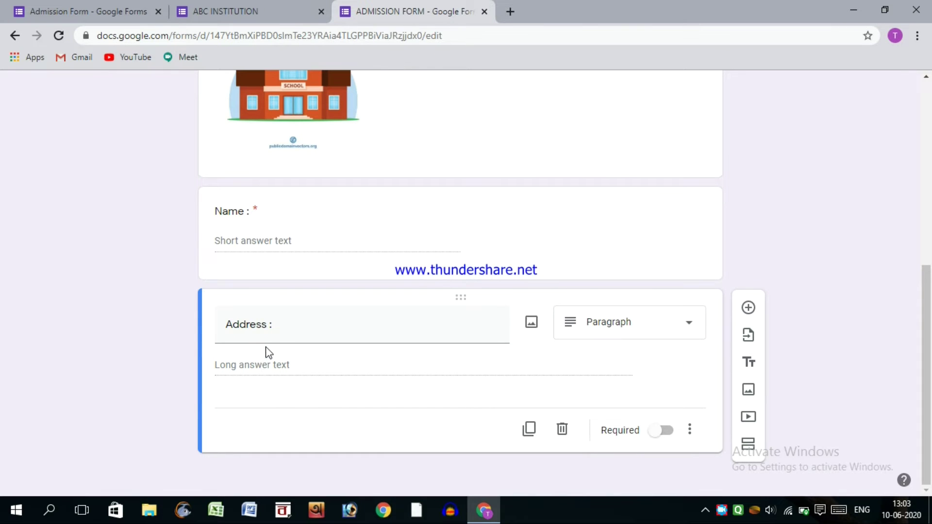
click(661, 431)
click(747, 309)
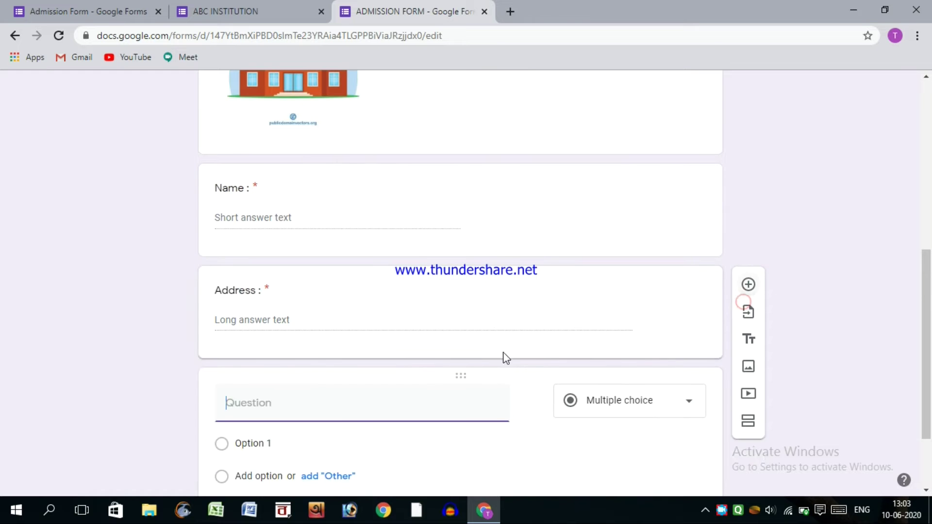
- Title the question 'Mobile Number :' and turn on response validation
text(M)
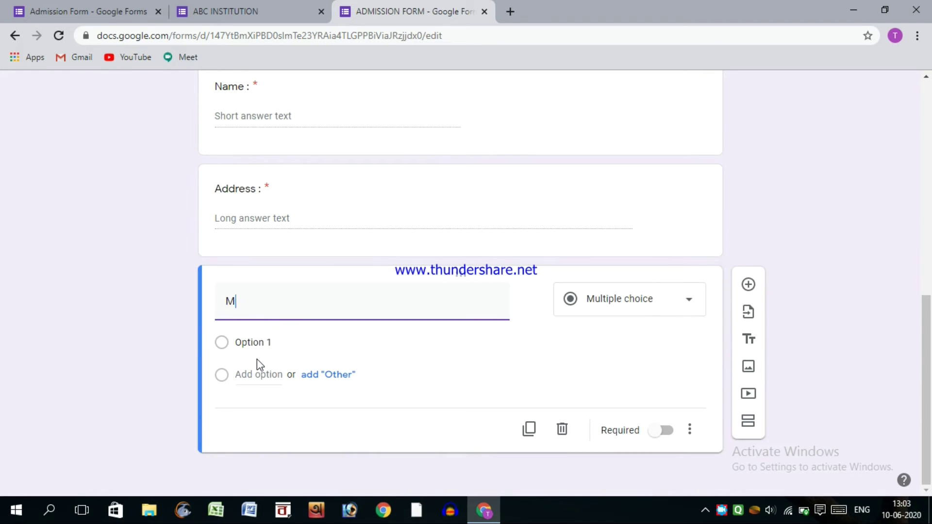
text(obile Number :)
click(84, 348)
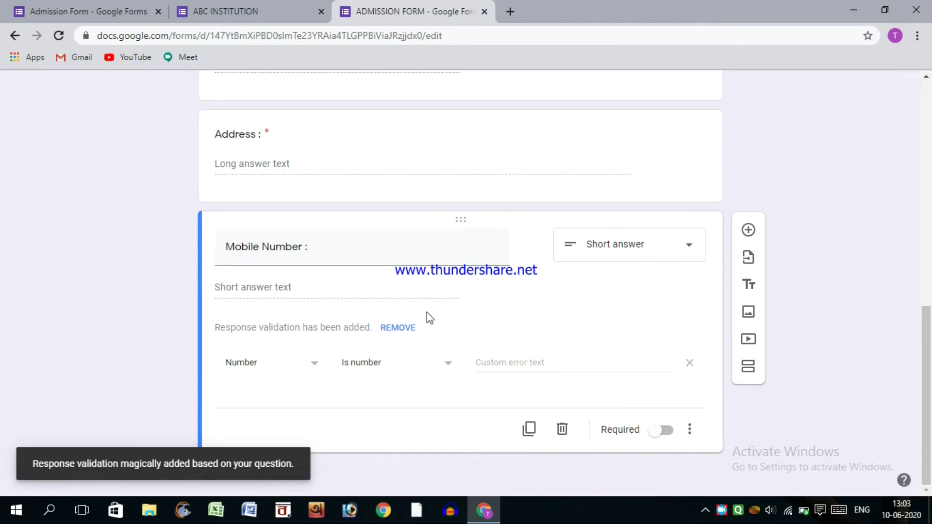
click(690, 431)
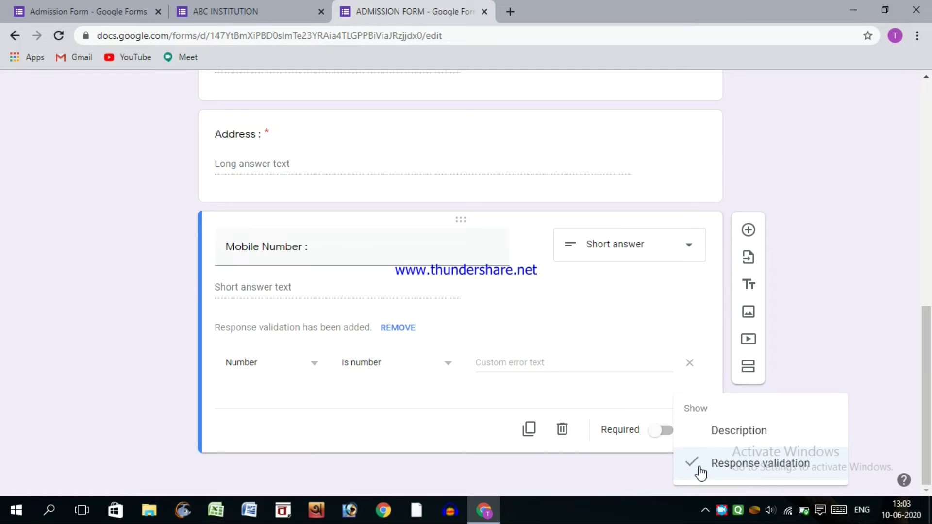
click(691, 464)
click(688, 432)
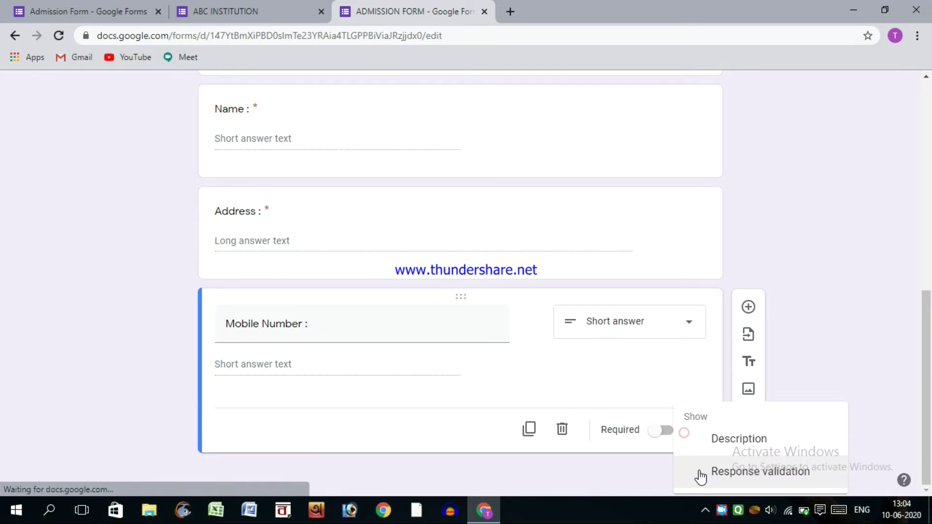
click(699, 470)
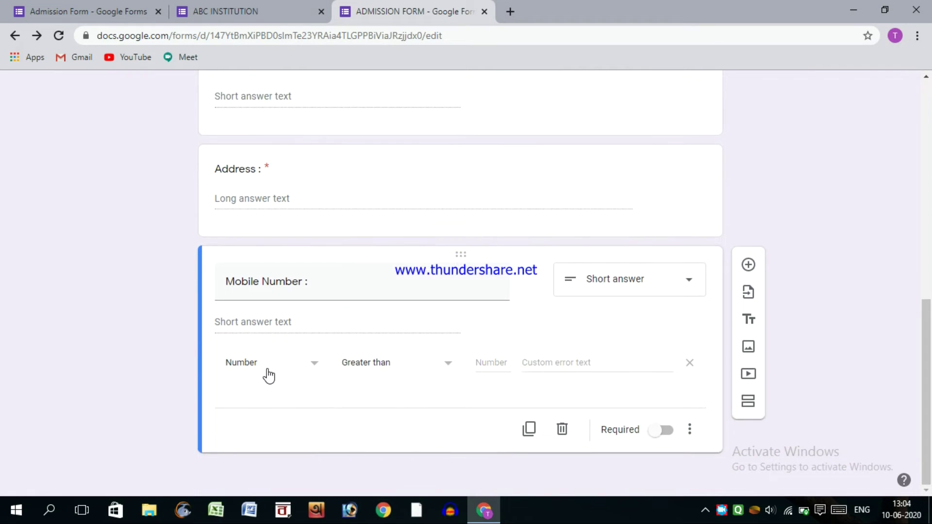
- Validate answers as Number › Is number, make it required, and add a question
click(269, 375)
click(373, 376)
click(374, 375)
click(378, 433)
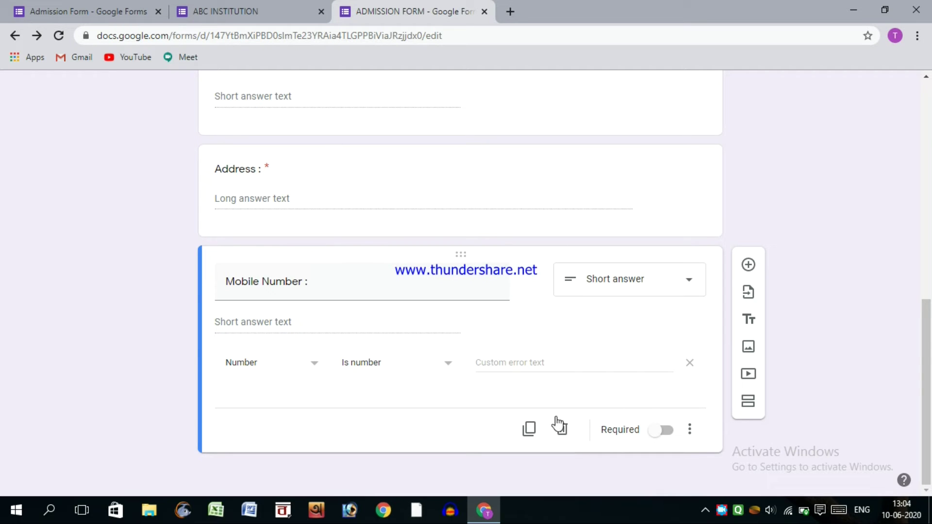
click(653, 430)
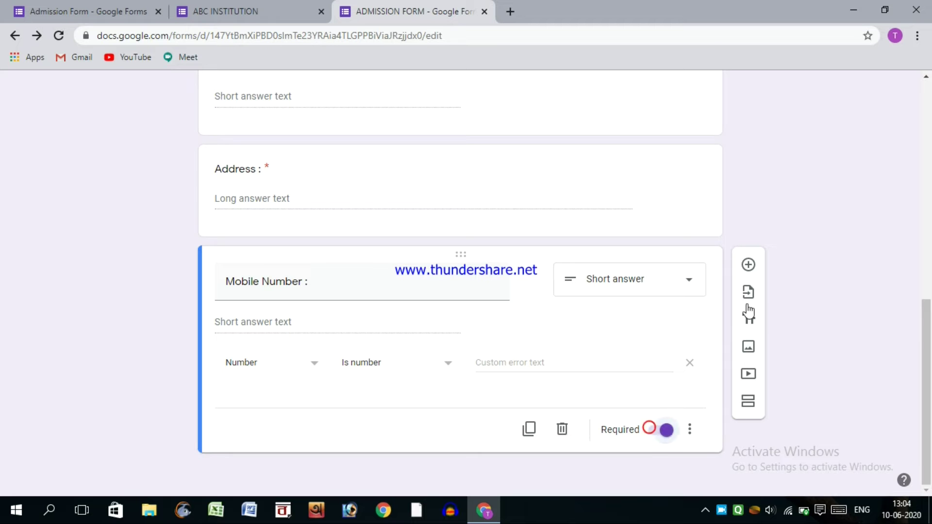
click(748, 265)
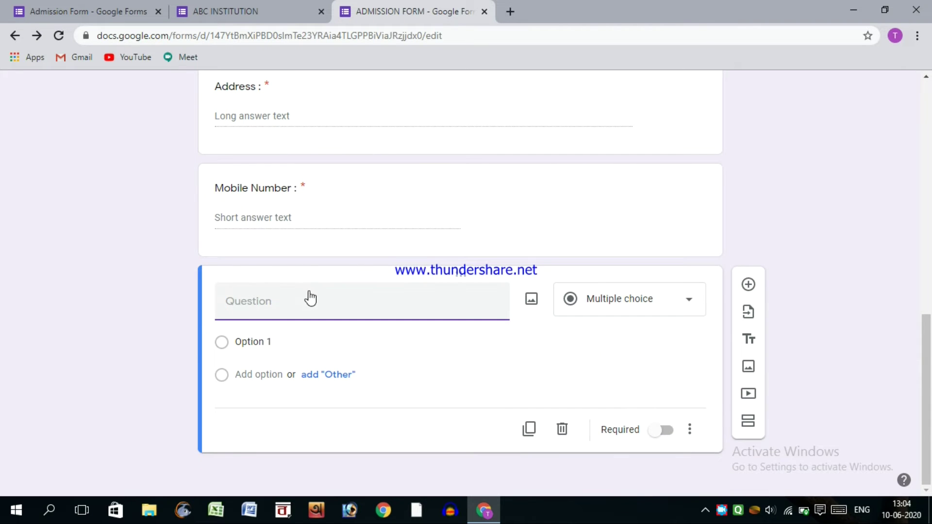
- Write 'What is your favourite subject ??' with options Math, Bangla and Science
click(670, 317)
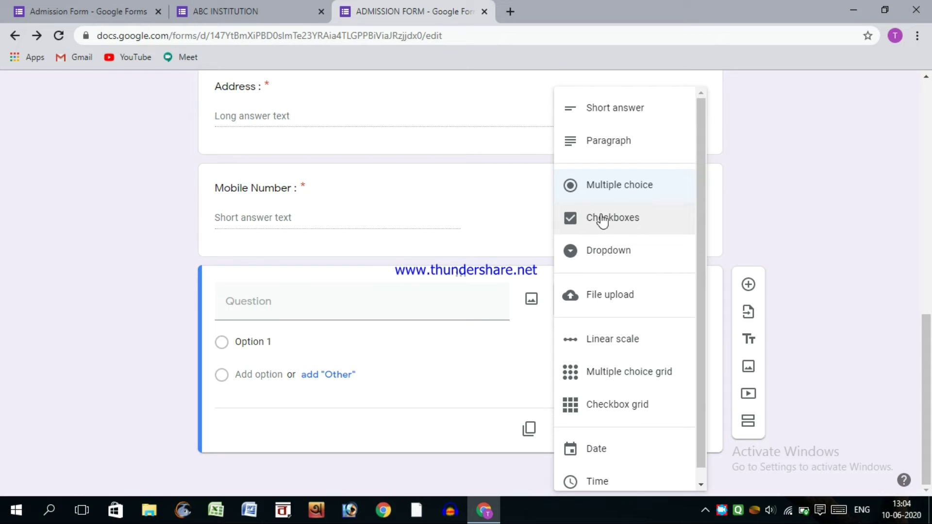
click(239, 297)
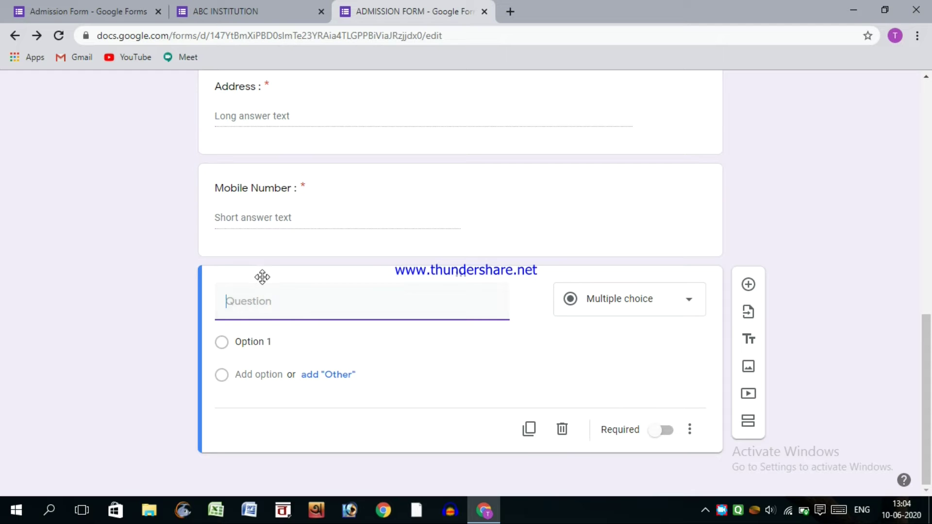
text(W)
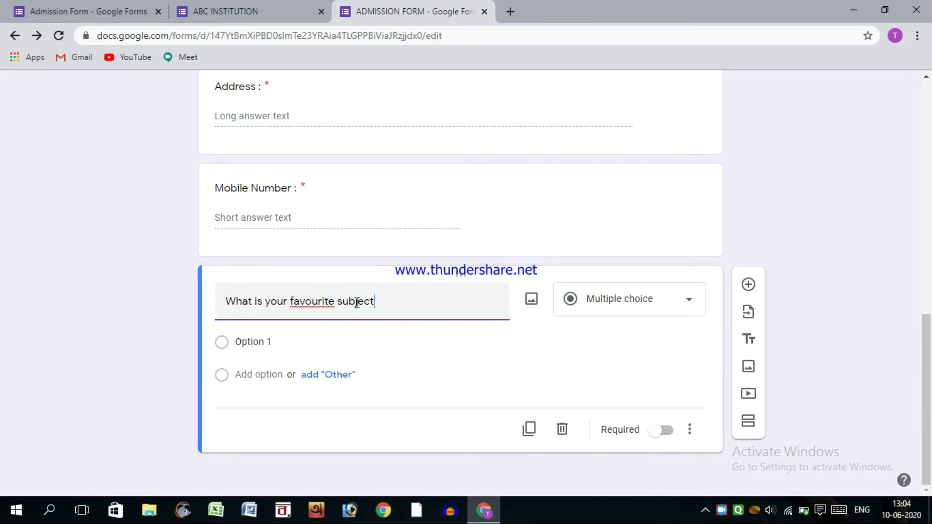
click(285, 345)
text(Math)
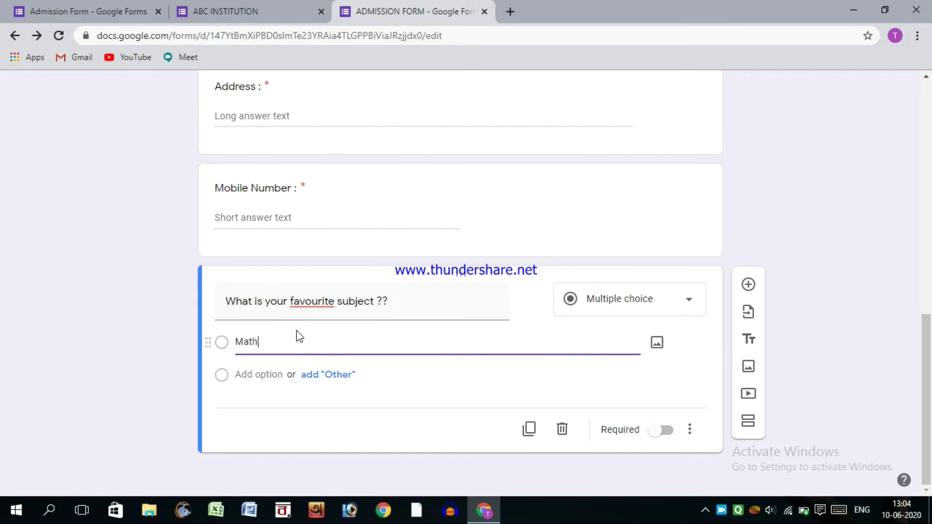
key(Tab)
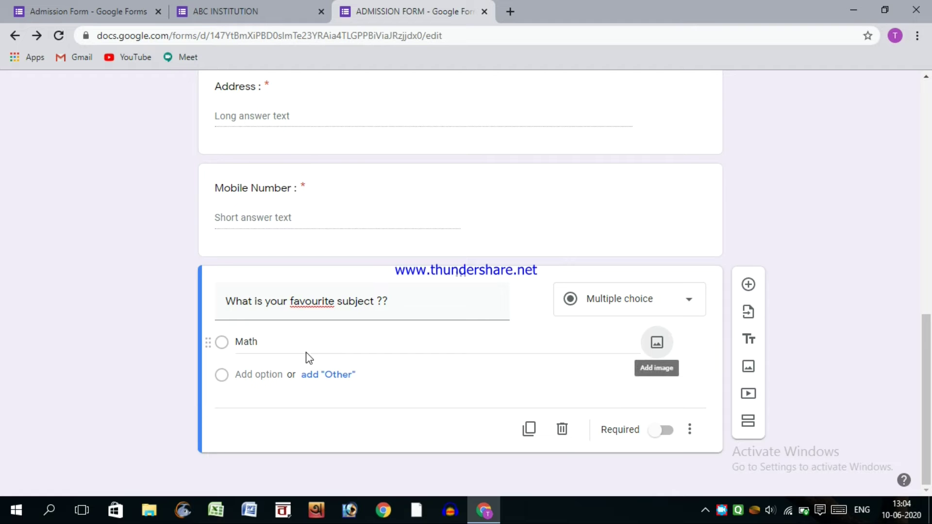
click(270, 372)
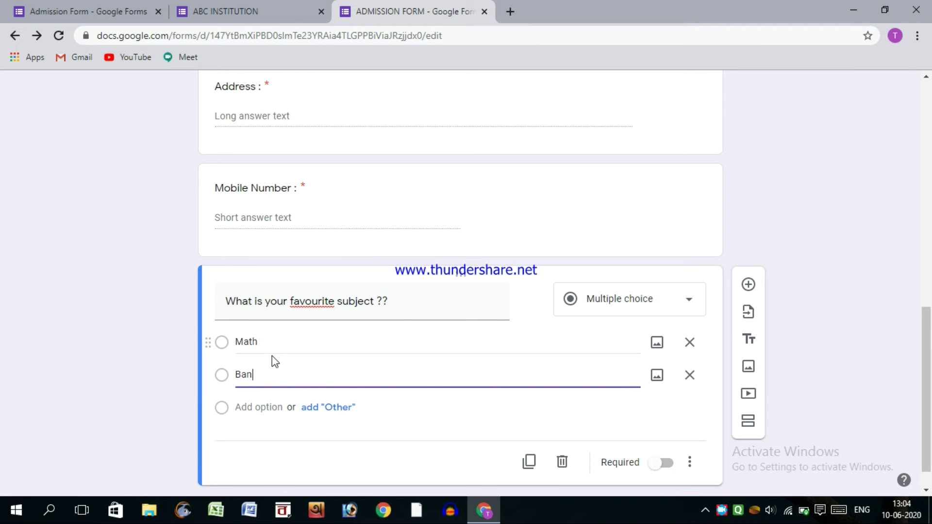
text(Bangla)
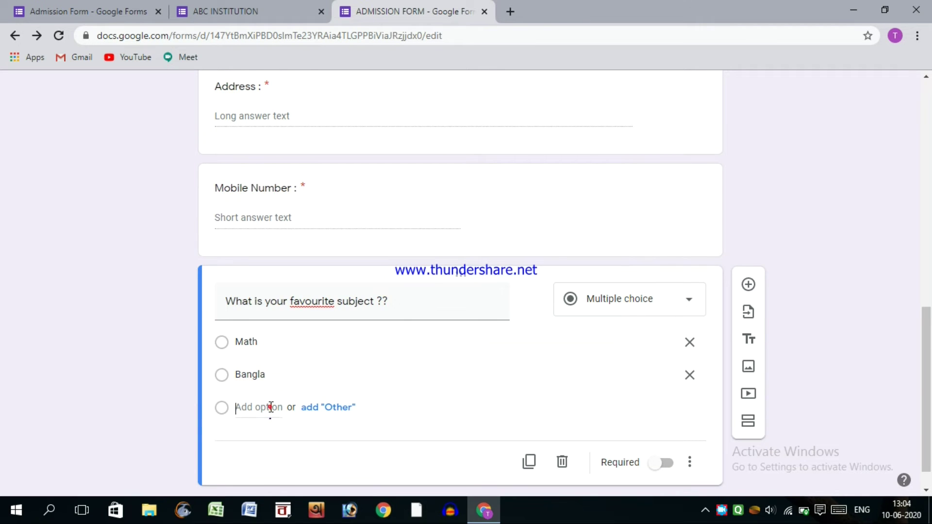
click(269, 407)
text(Science)
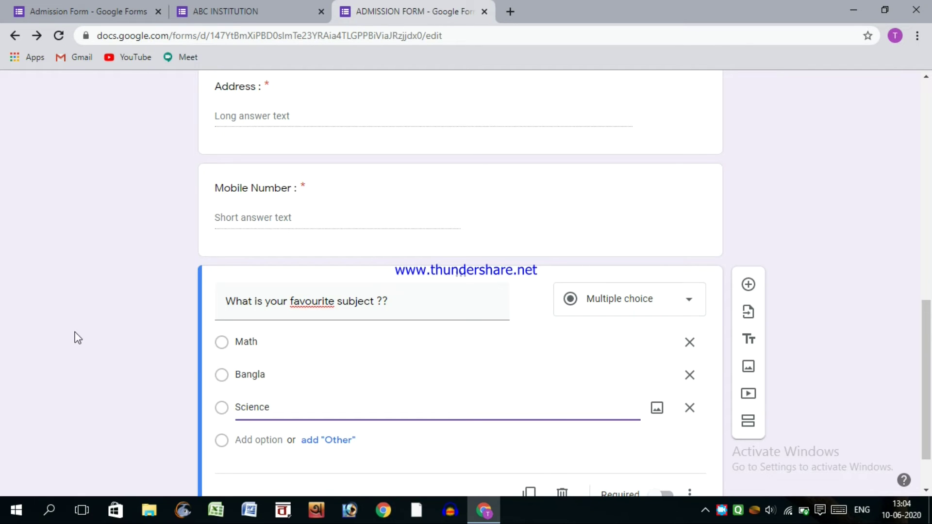
click(181, 355)
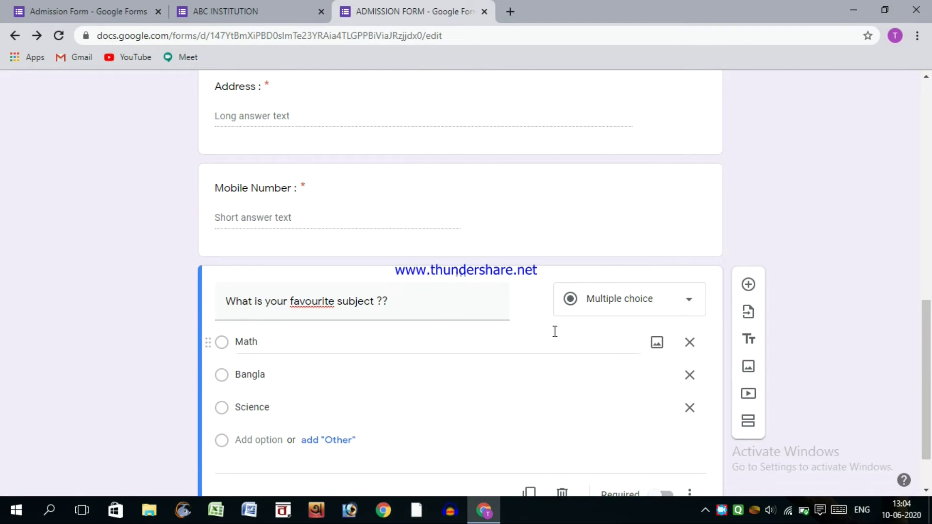
- Change the subject question to Checkboxes and add a new question after it
click(602, 310)
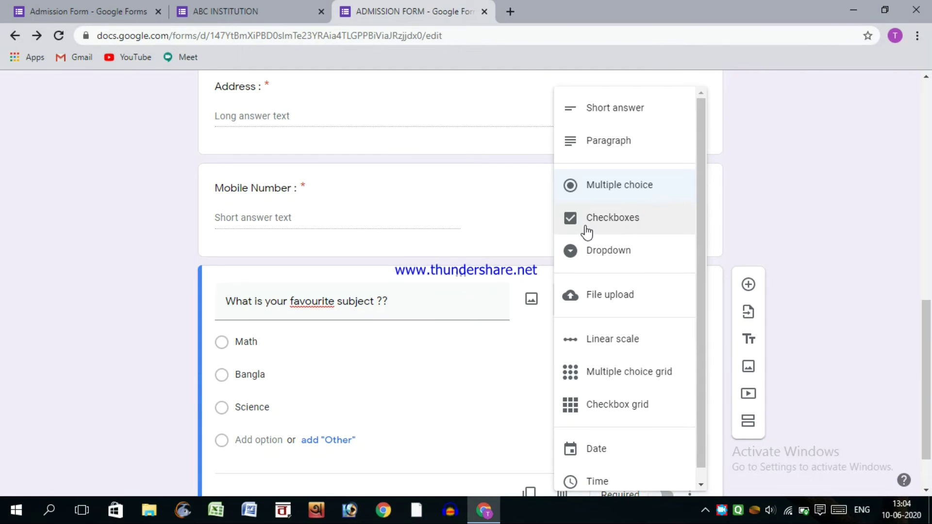
click(572, 218)
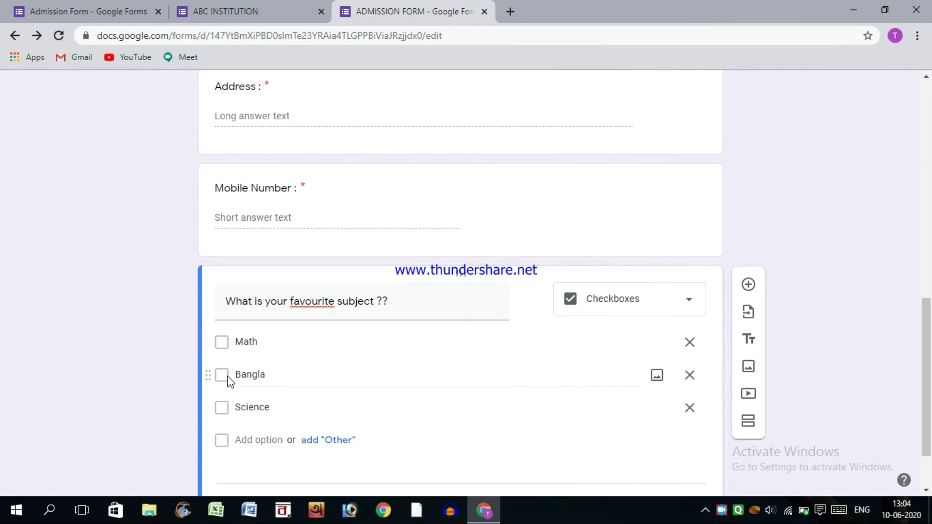
scroll(451, 383, down, 2)
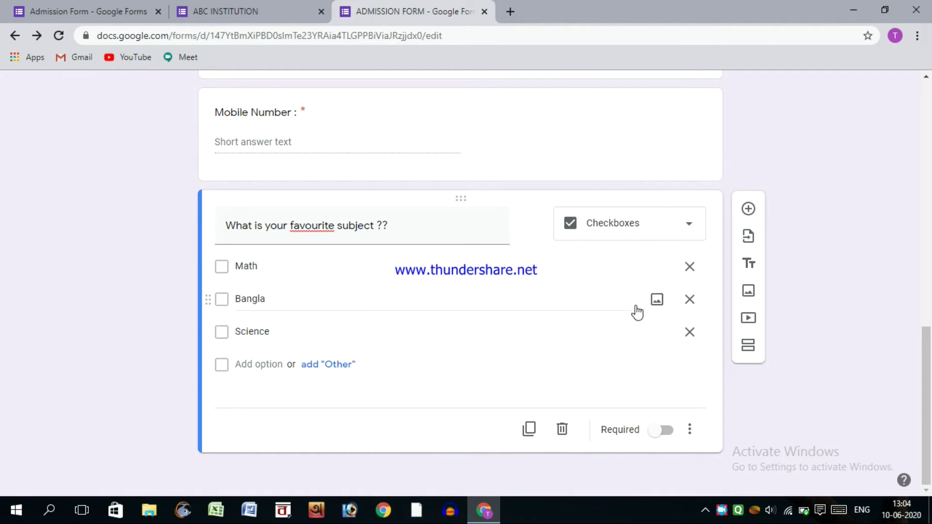
click(748, 208)
scroll(430, 250, down, 1)
scroll(410, 221, up, 5)
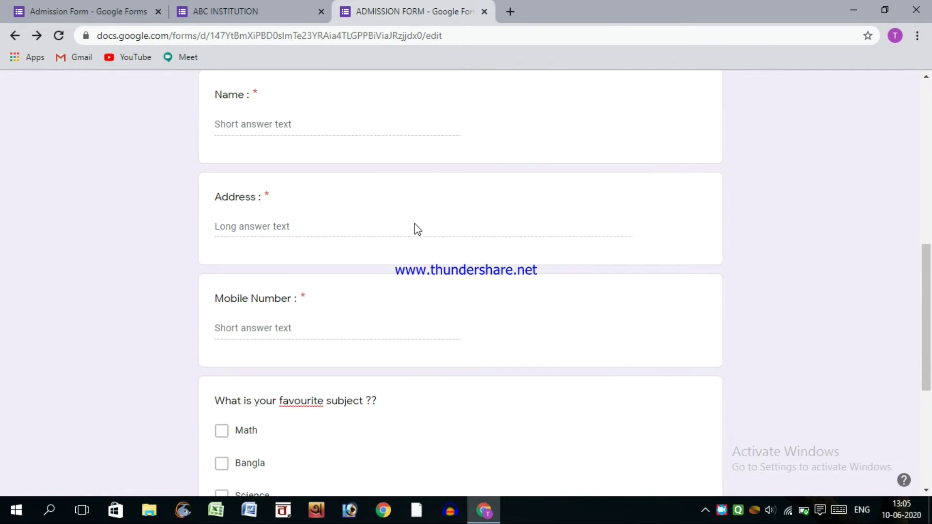
- Make the new question a Dropdown titled 'Caste :'
scroll(417, 233, down, 5)
click(630, 310)
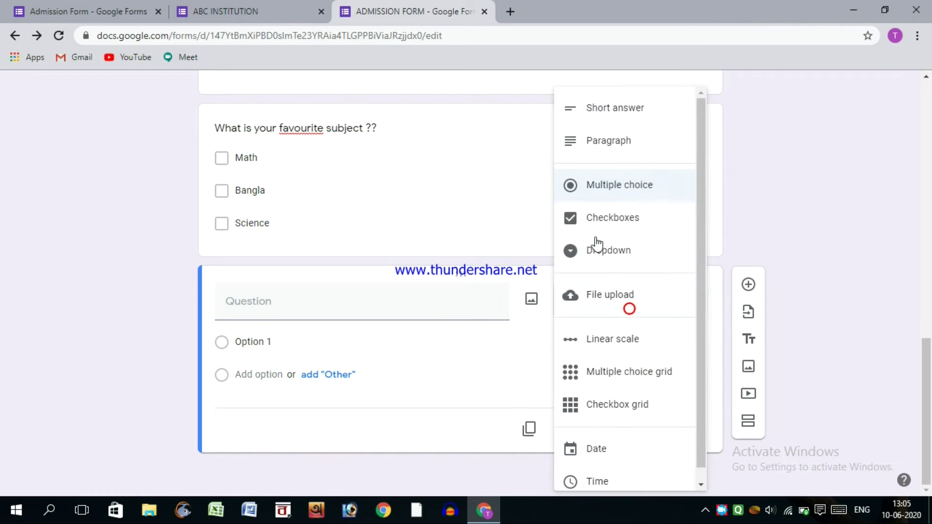
click(602, 251)
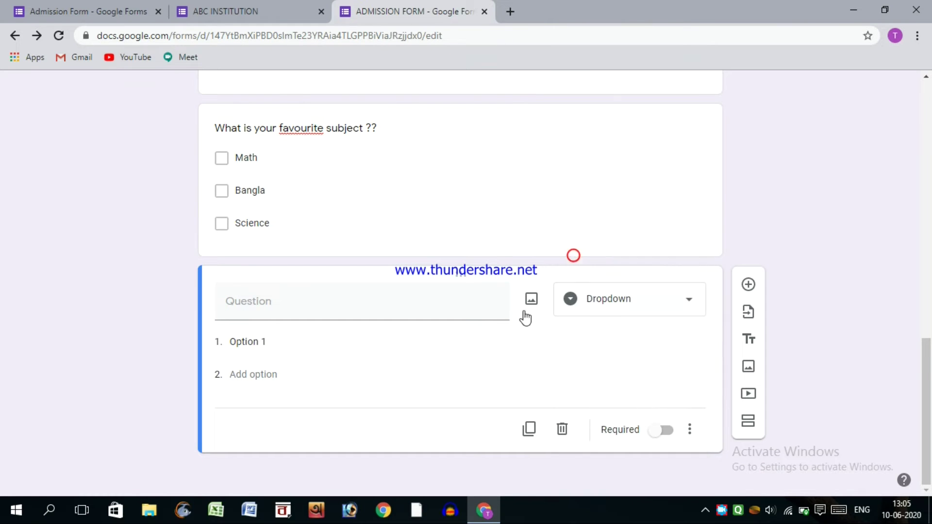
click(445, 302)
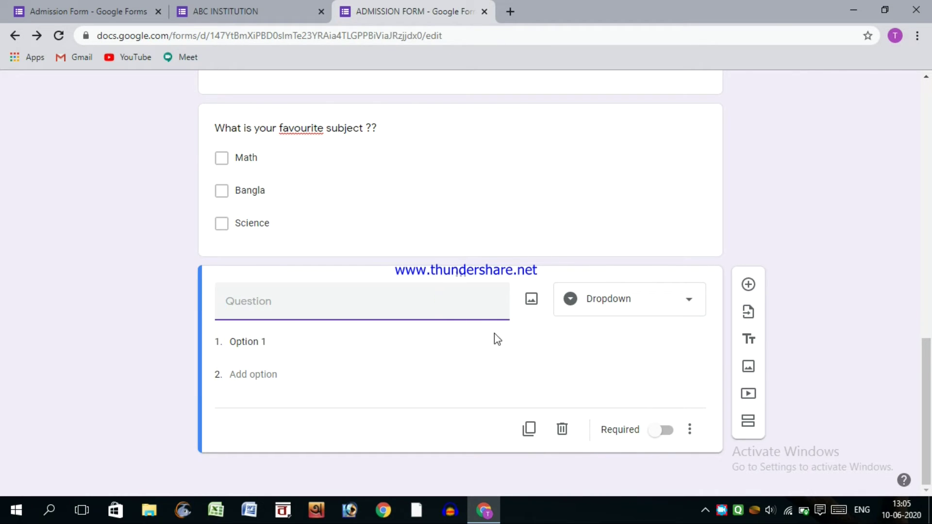
text(Cat)
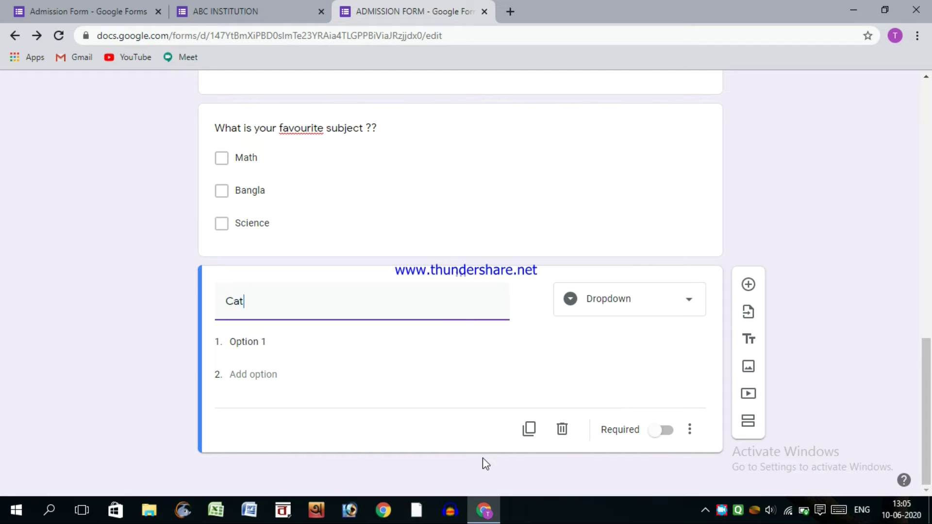
text(te :)
- Fill the Caste dropdown with choices UR, SC, ST and OBC
click(281, 348)
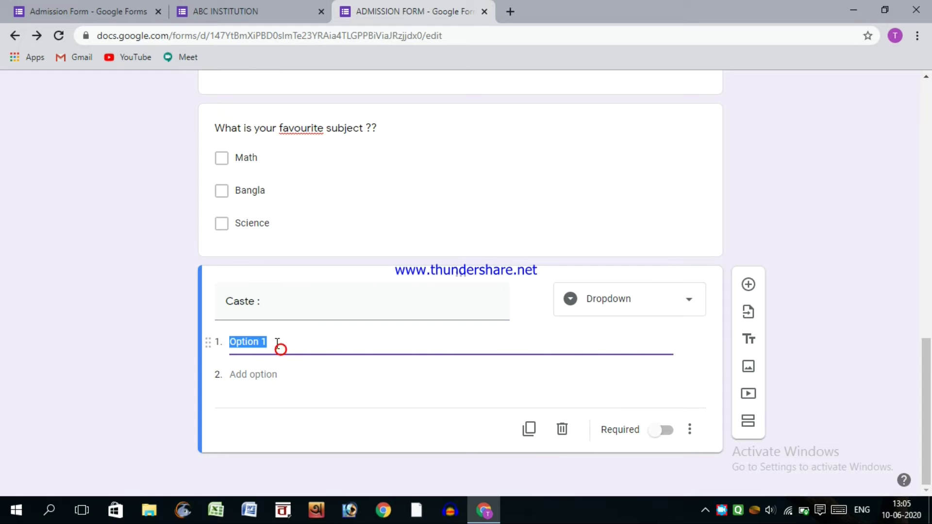
text(UR)
click(274, 381)
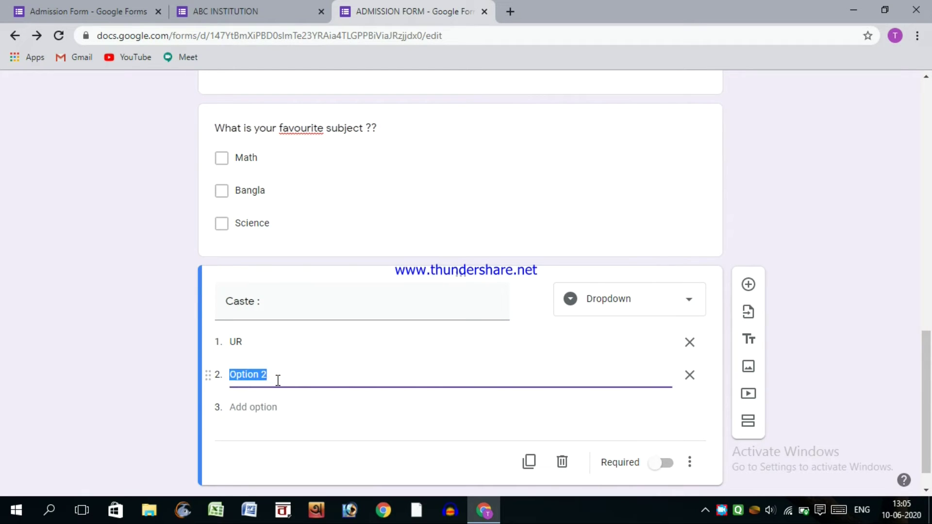
text(O)
text(C)
click(250, 410)
text(ST)
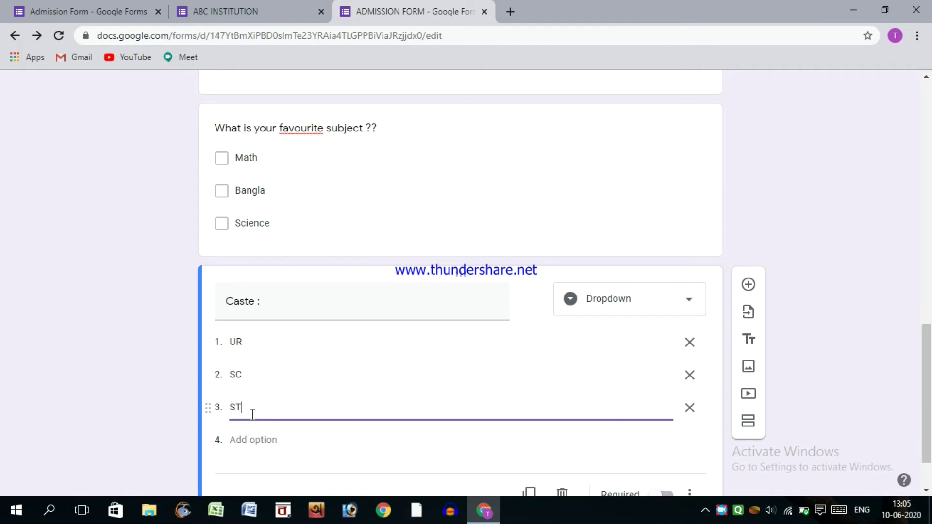
click(265, 439)
text(OBC)
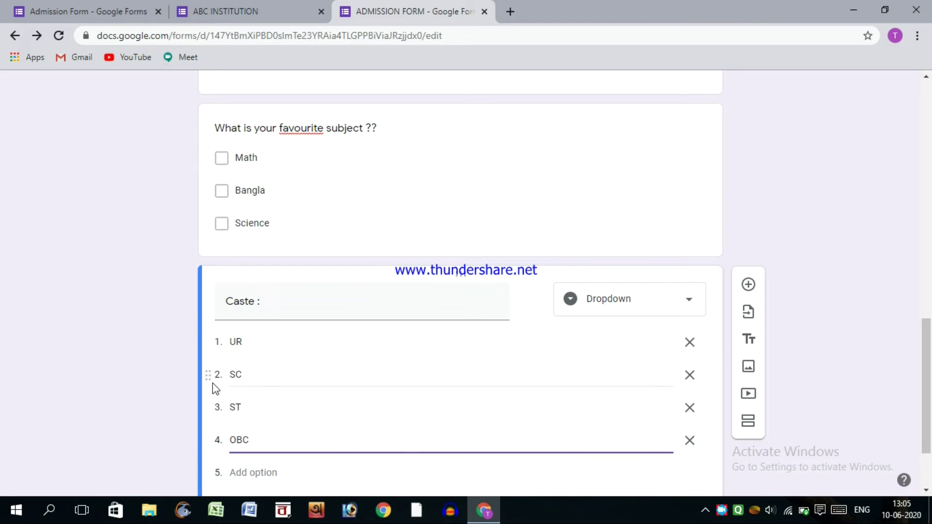
scroll(253, 374, down, 2)
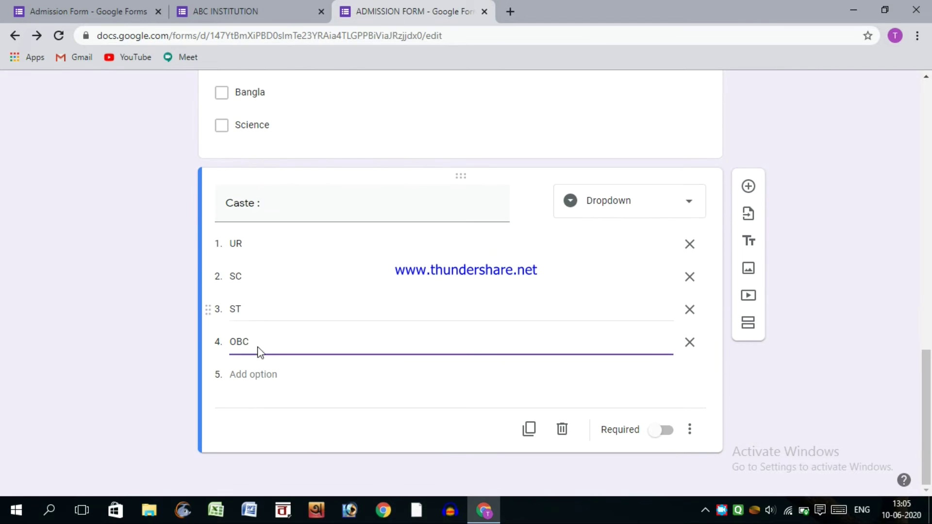
click(773, 150)
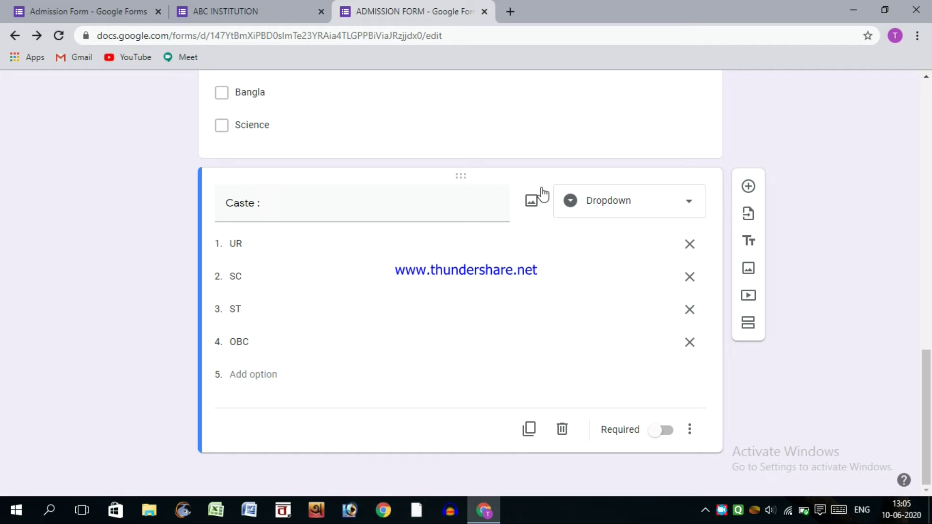
- Confirm the type stays Dropdown and add a new section after the Caste question
click(689, 207)
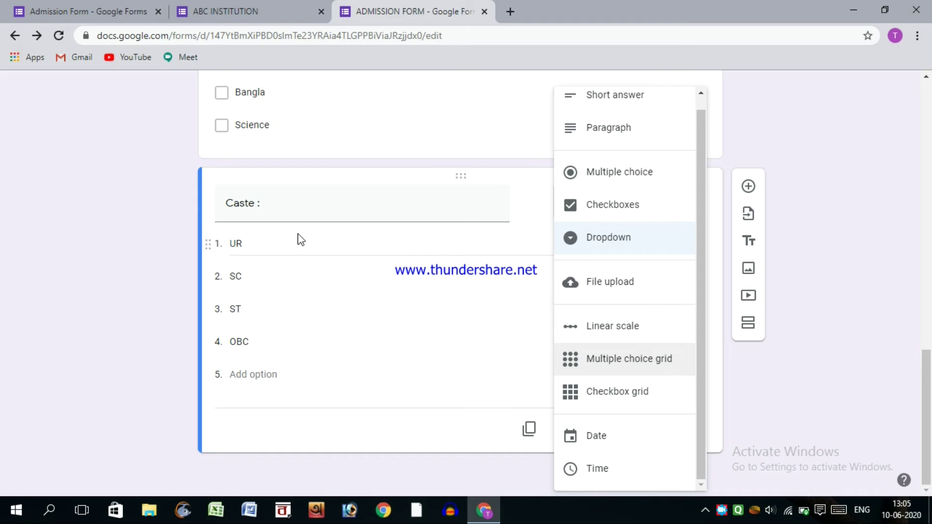
click(823, 249)
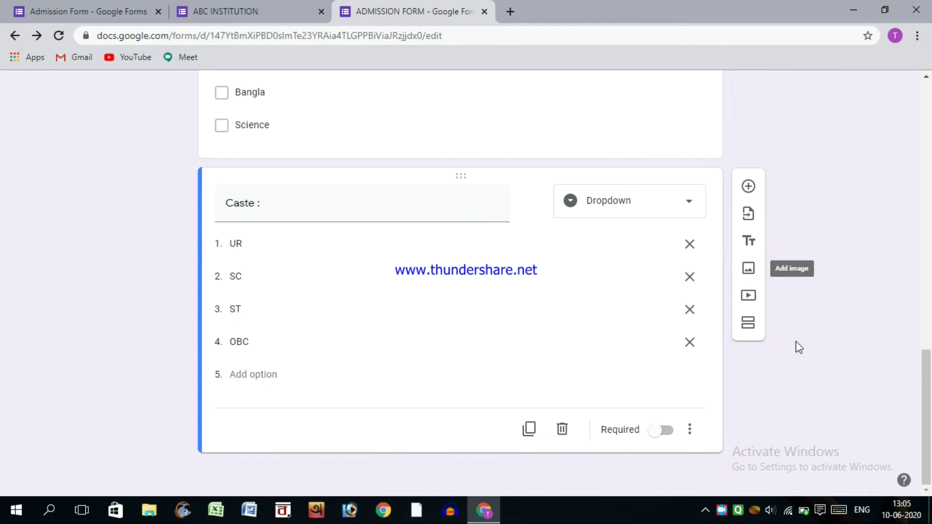
scroll(798, 348, up, 10)
scroll(800, 349, up, 5)
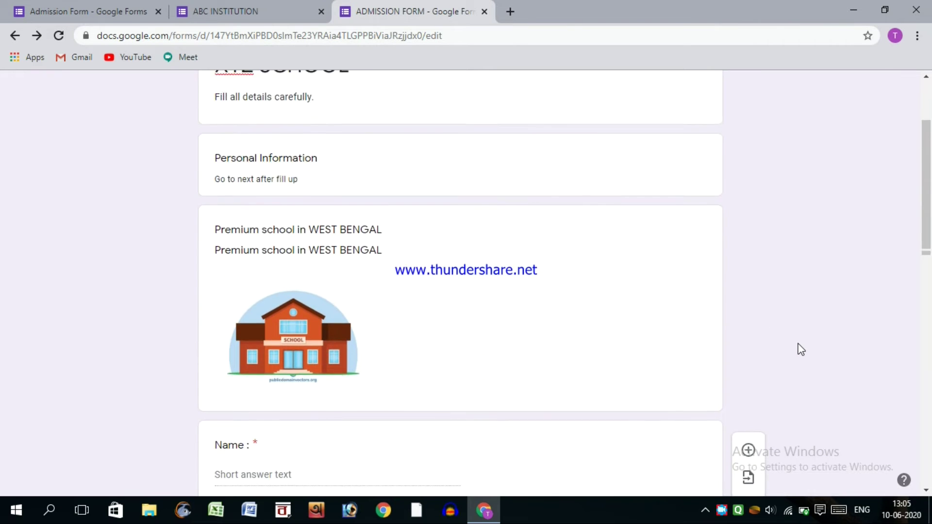
scroll(801, 348, down, 15)
scroll(795, 347, down, 2)
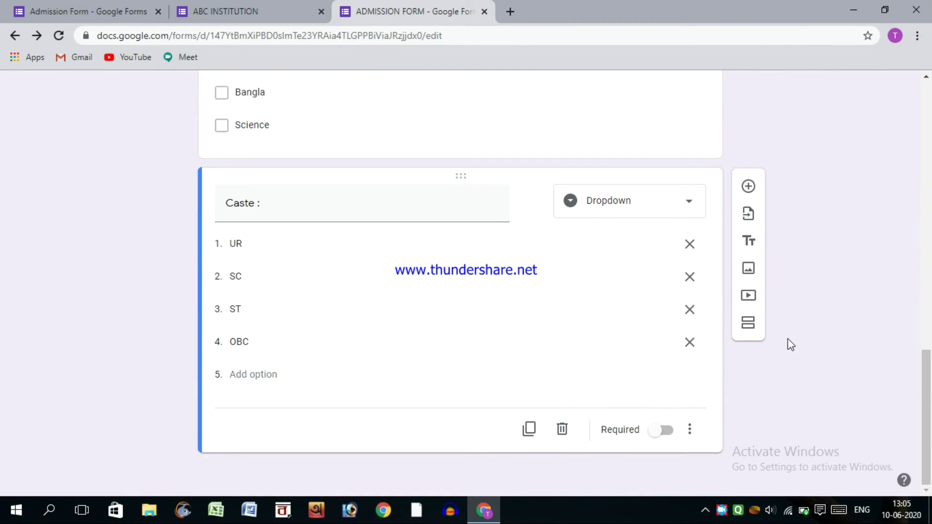
click(752, 329)
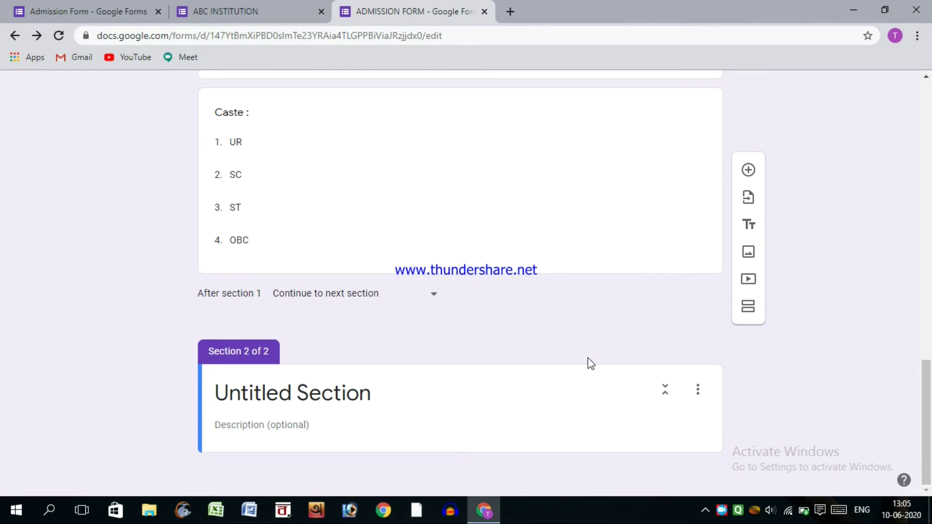
- Rename section 2 to XYZ SCHOOL and add an ACADEMIC INFORMATION title block below it
triple_click(216, 394)
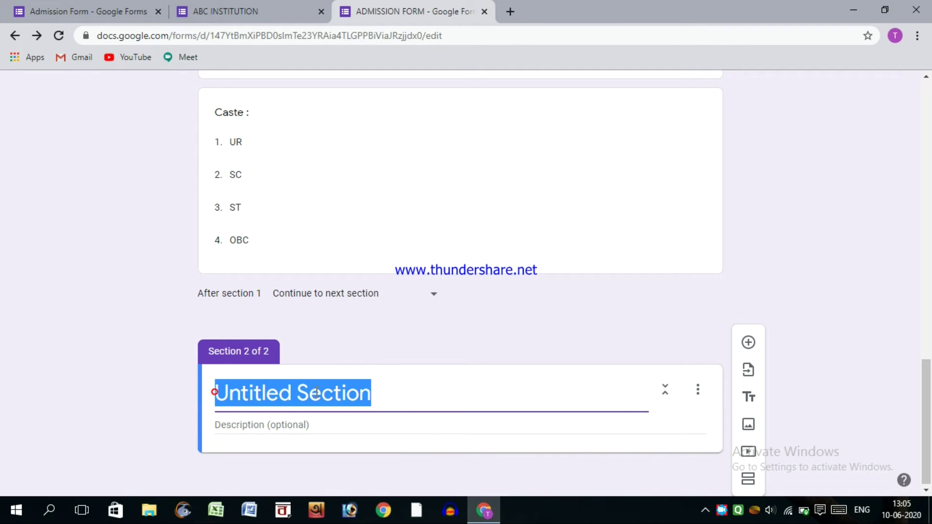
text(XYZ S)
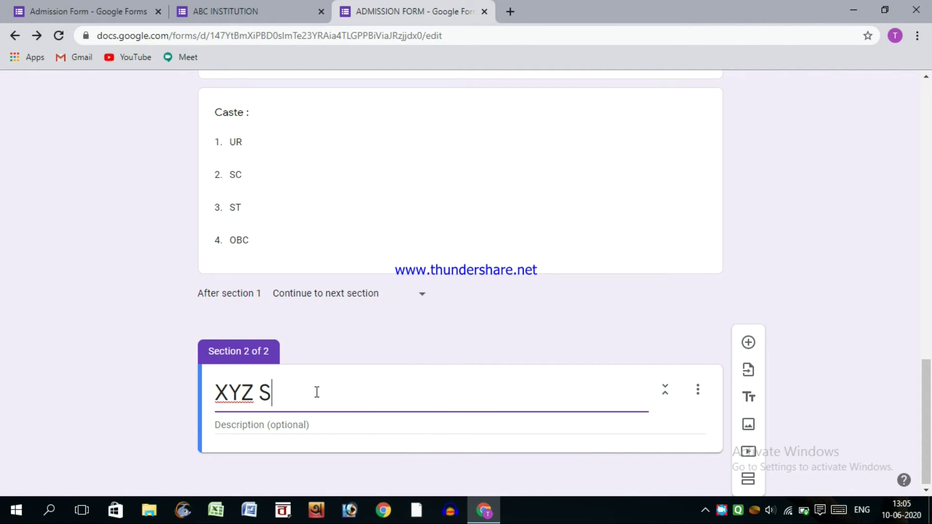
text(CHOOL)
click(749, 396)
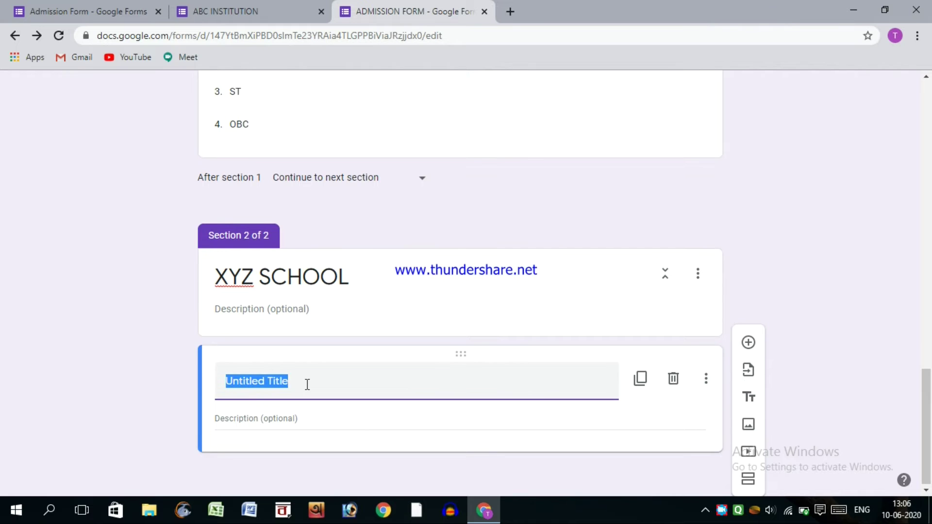
text(ACADEMIC INFOR)
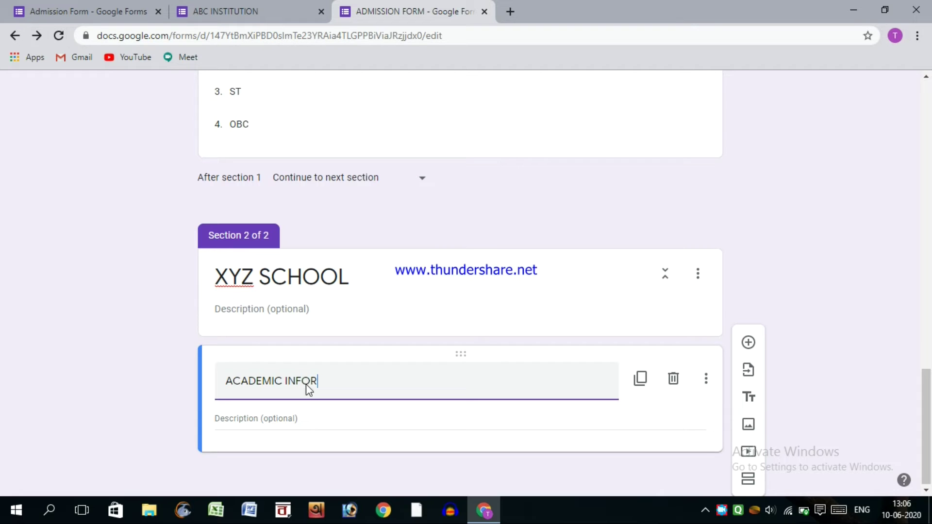
text(MATION)
click(186, 383)
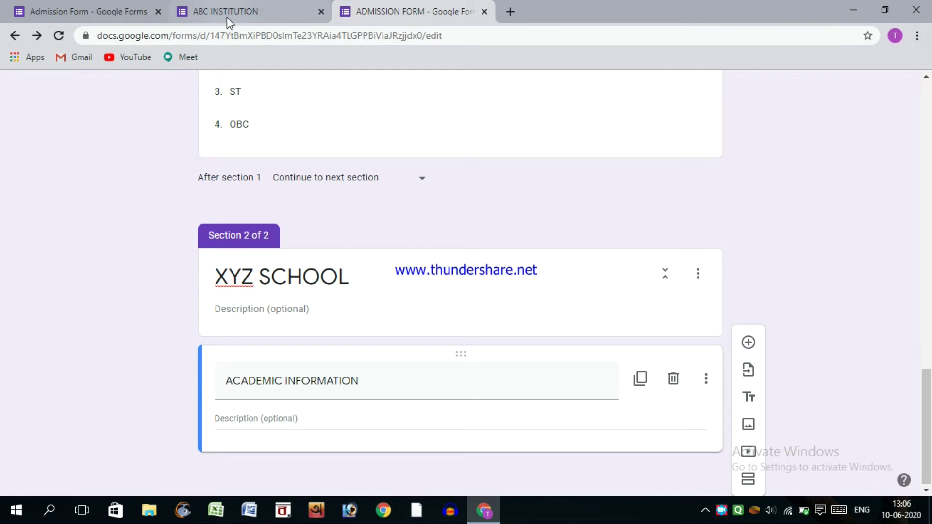
click(224, 14)
scroll(261, 326, down, 5)
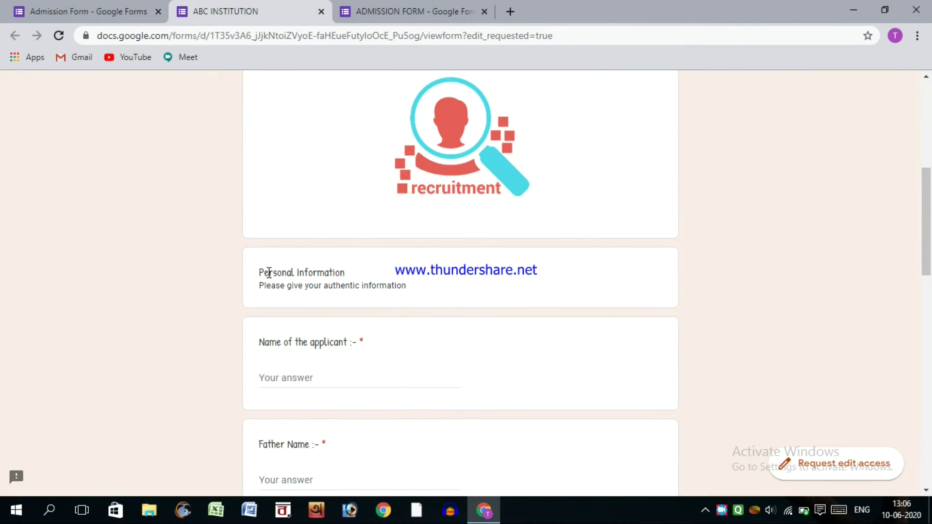
drag(248, 277, 360, 281)
click(305, 301)
scroll(291, 316, down, 5)
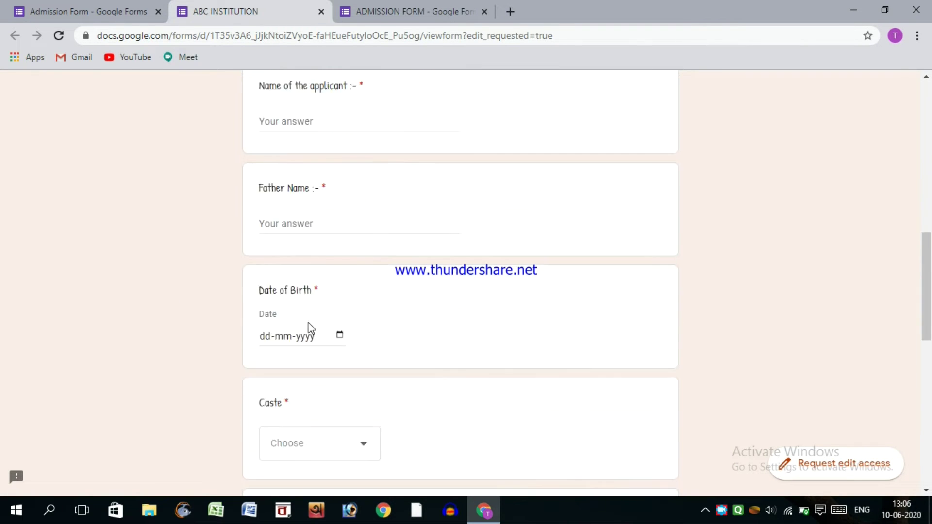
scroll(309, 328, down, 2)
scroll(280, 349, down, 10)
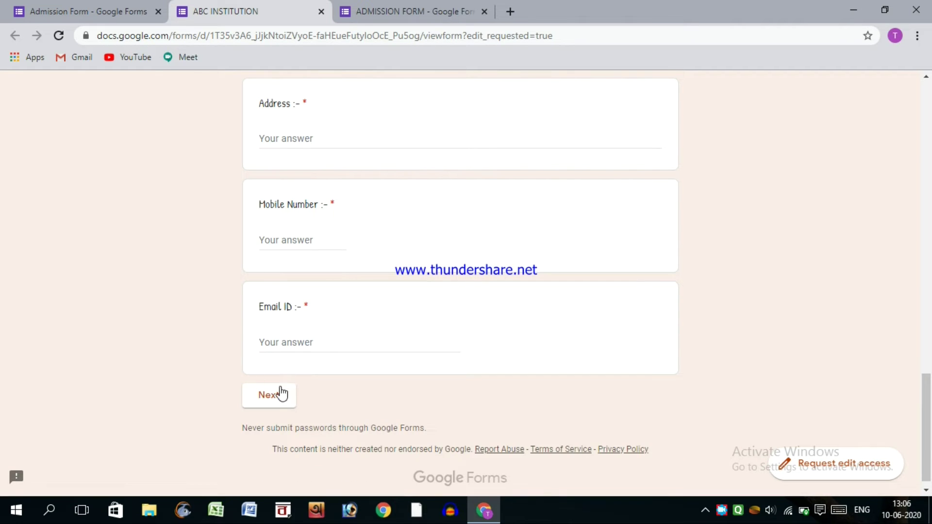
click(280, 396)
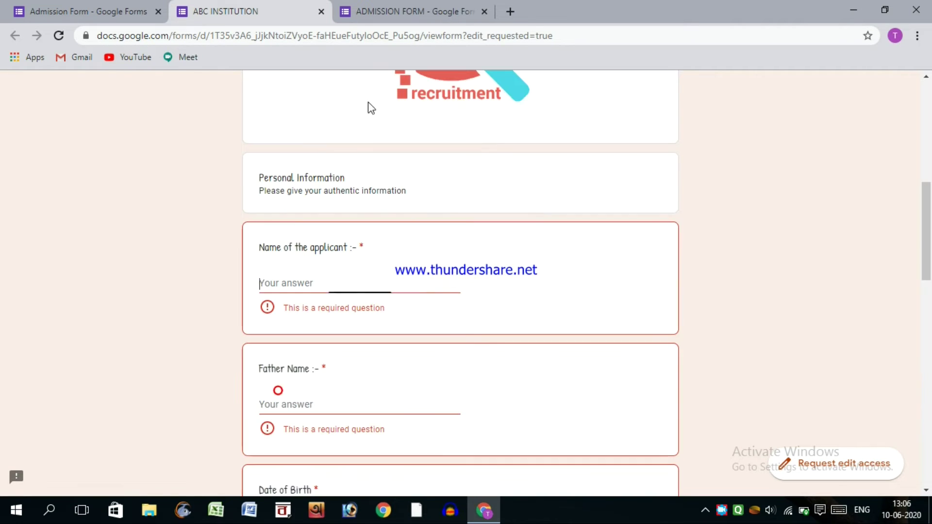
click(370, 18)
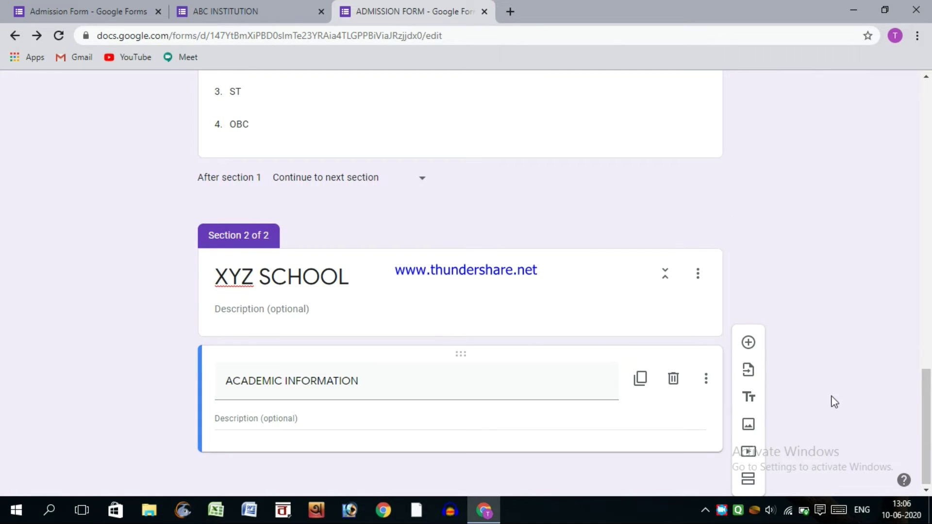
- Add a short-answer Qualification question under ACADEMIC INFORMATION
click(927, 399)
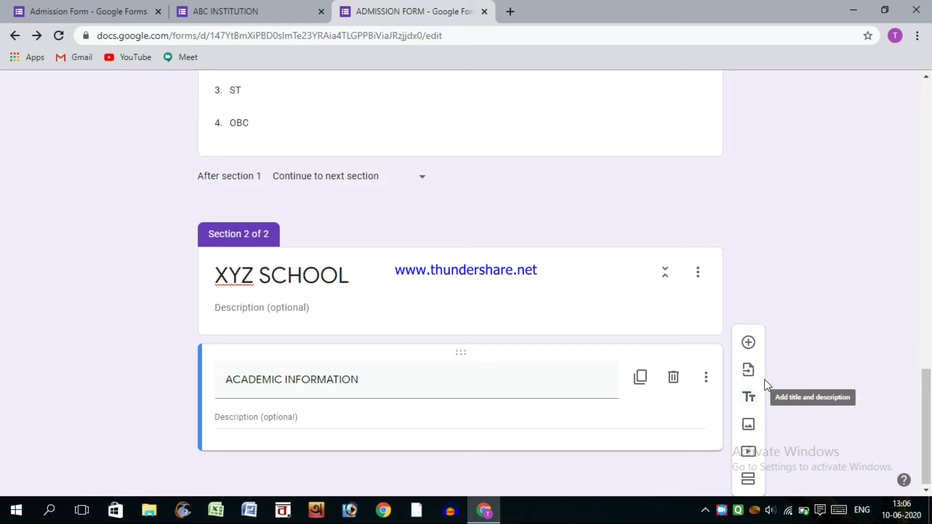
click(750, 349)
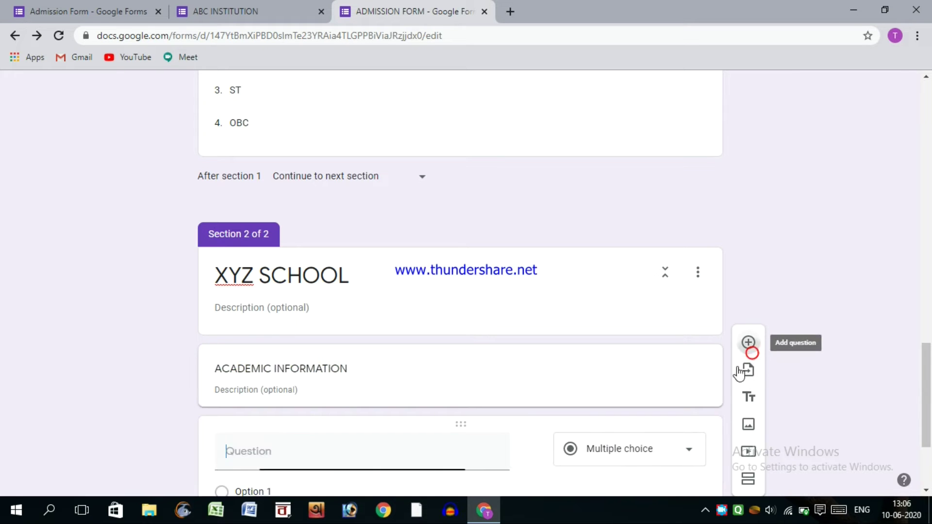
text(Qualification)
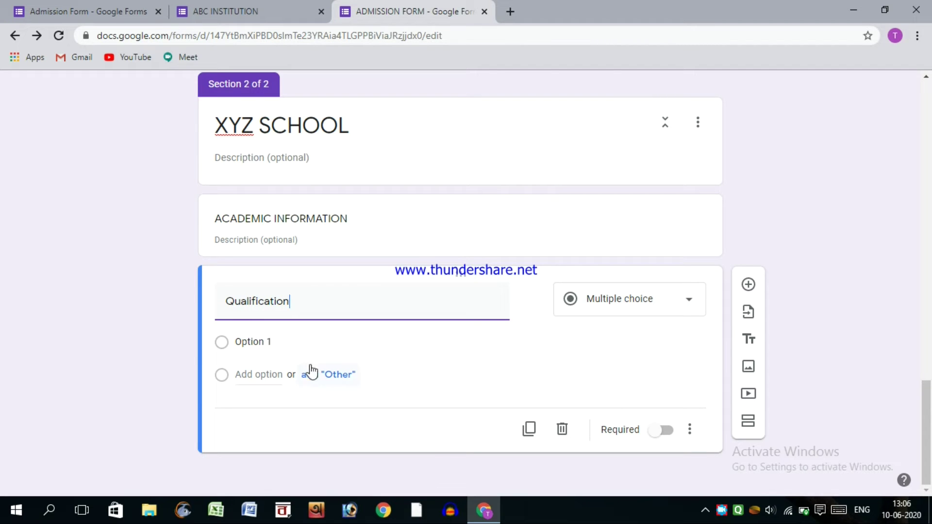
click(289, 342)
click(588, 313)
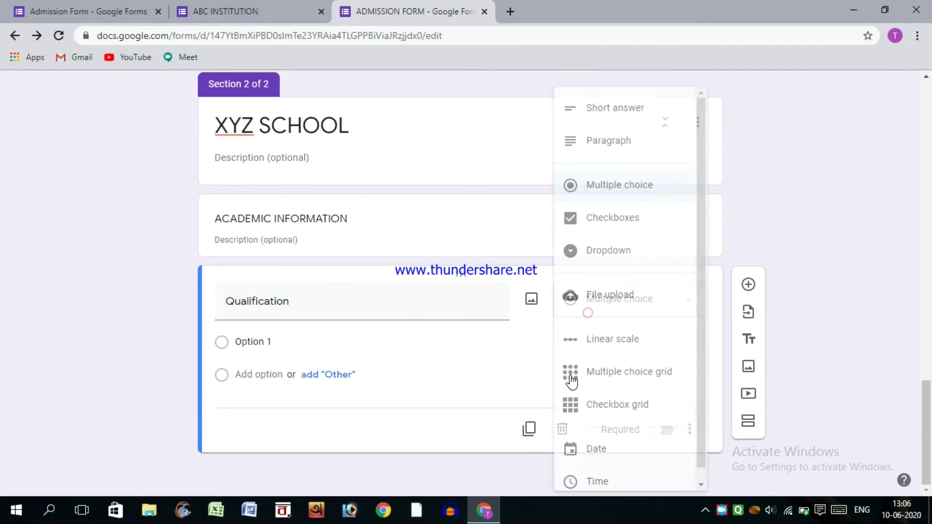
click(607, 109)
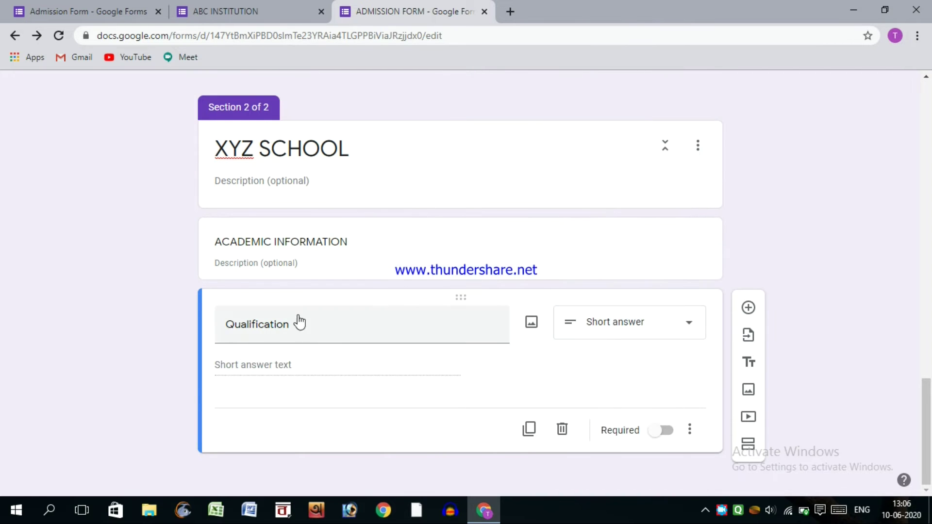
- Make Qualification required, with response validation Number, Less than 20
click(653, 431)
click(692, 431)
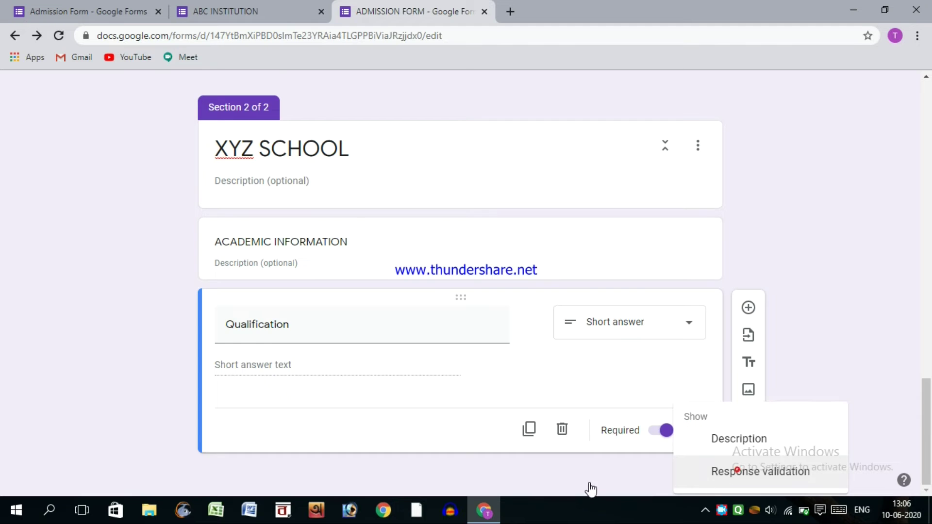
click(736, 469)
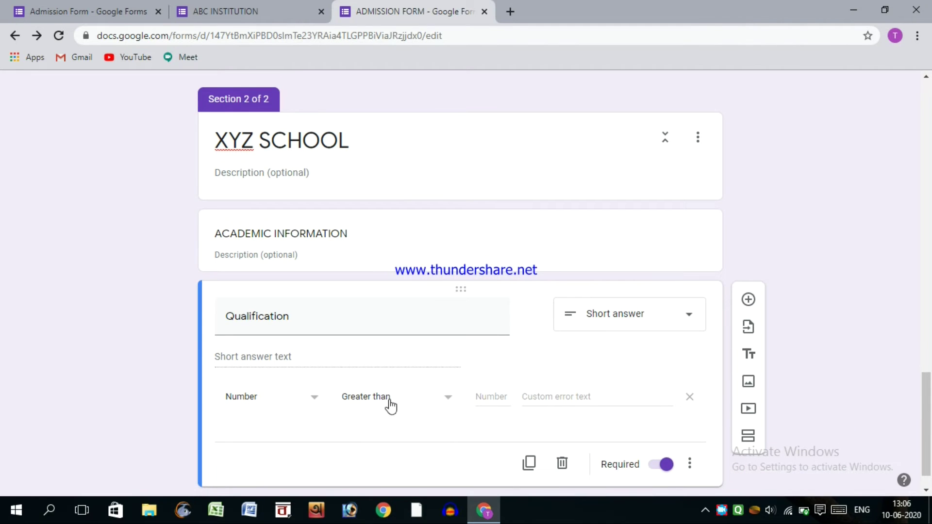
click(481, 396)
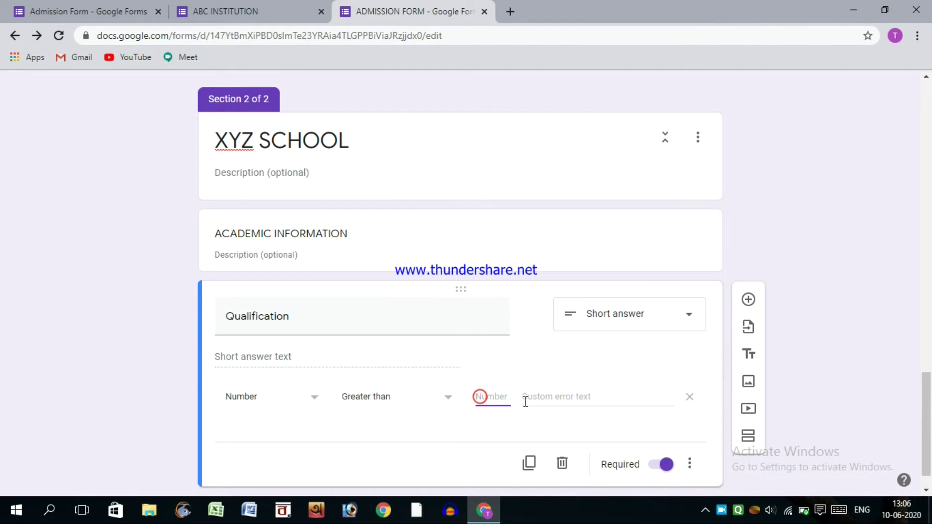
click(407, 407)
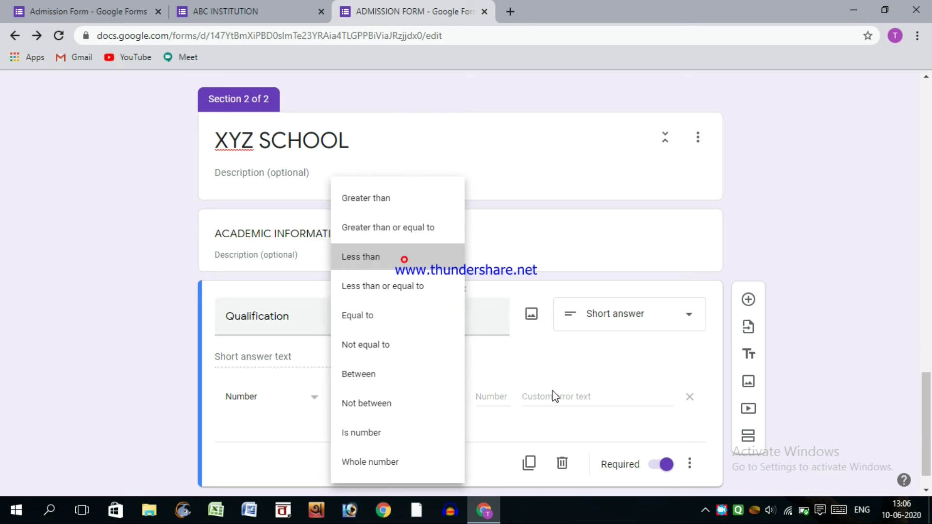
click(403, 259)
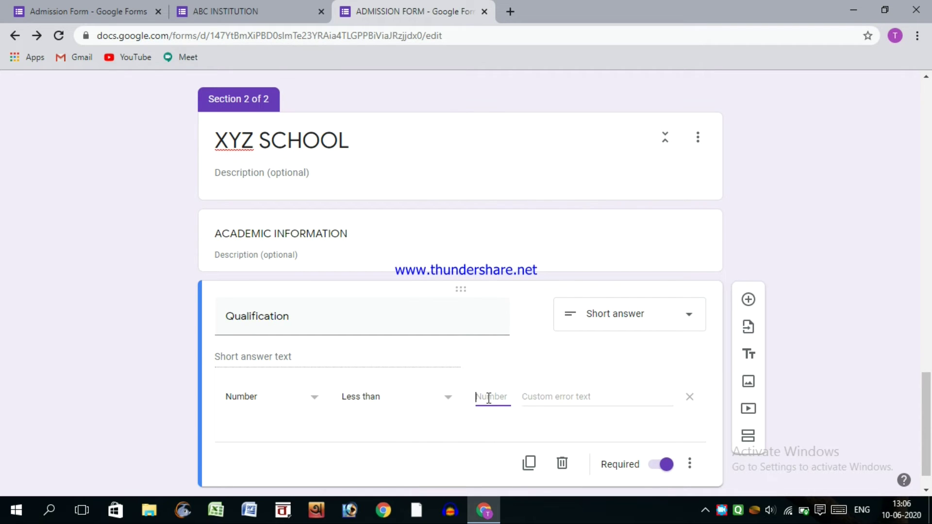
click(827, 307)
- Add a new 'date of birth' question right after the Address question
scroll(318, 210, up, 10)
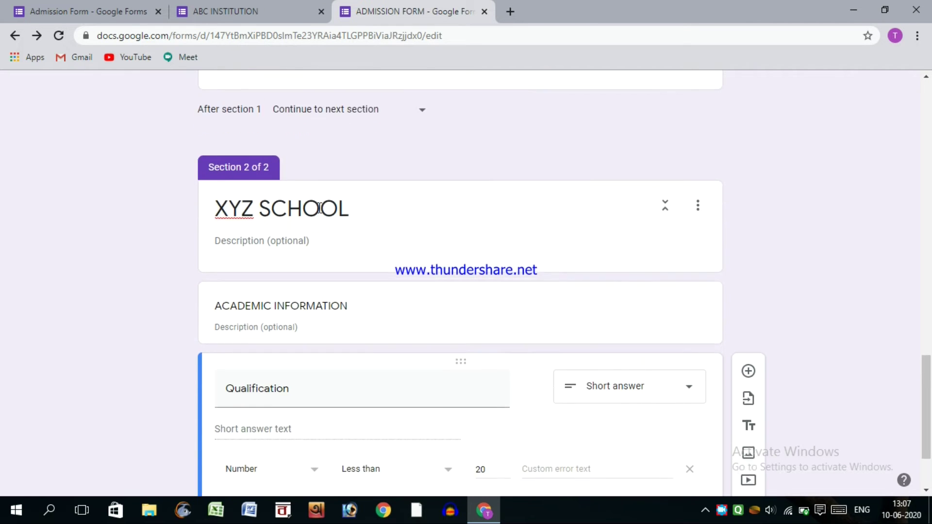
scroll(319, 208, up, 5)
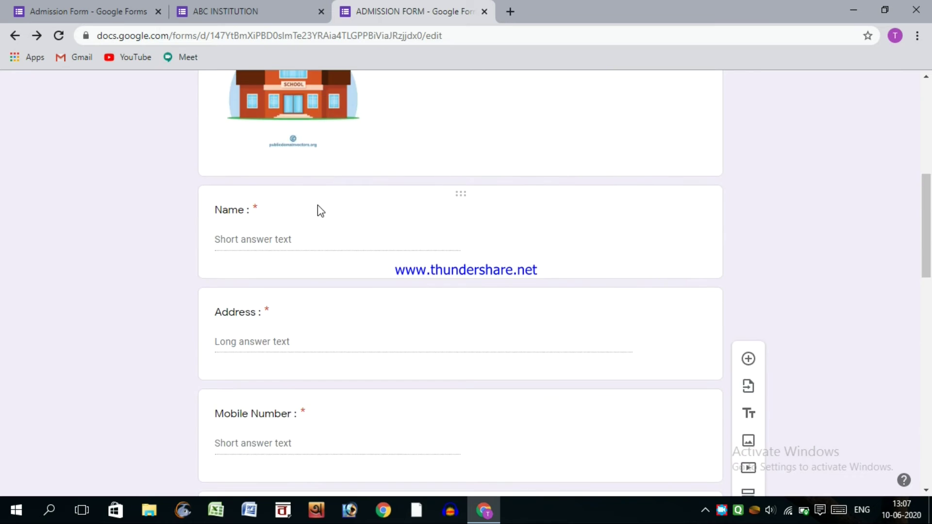
scroll(333, 240, down, 5)
scroll(333, 235, up, 1)
scroll(333, 235, up, 2)
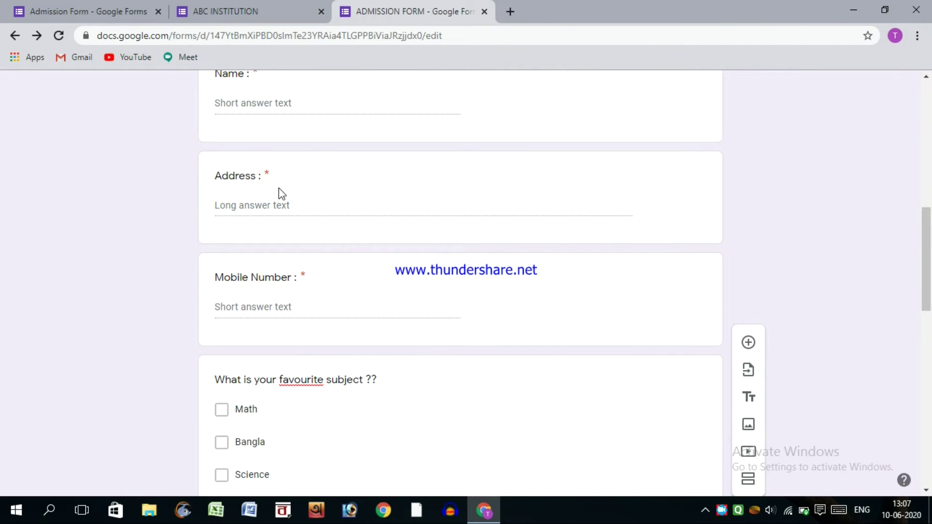
click(264, 175)
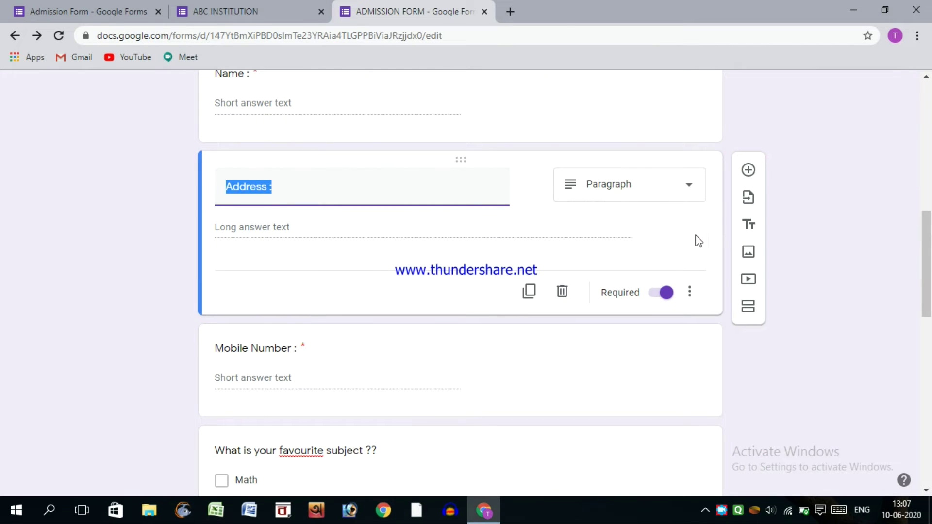
click(747, 167)
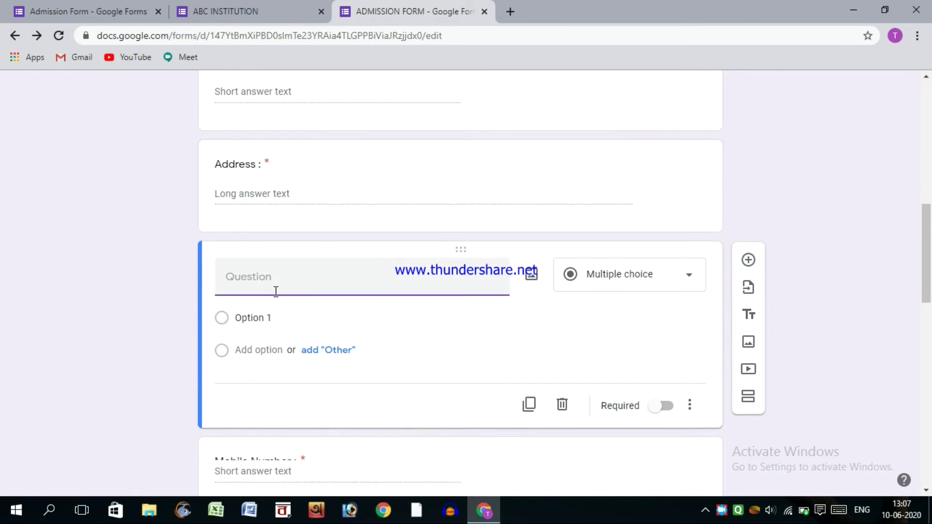
text(date of birth)
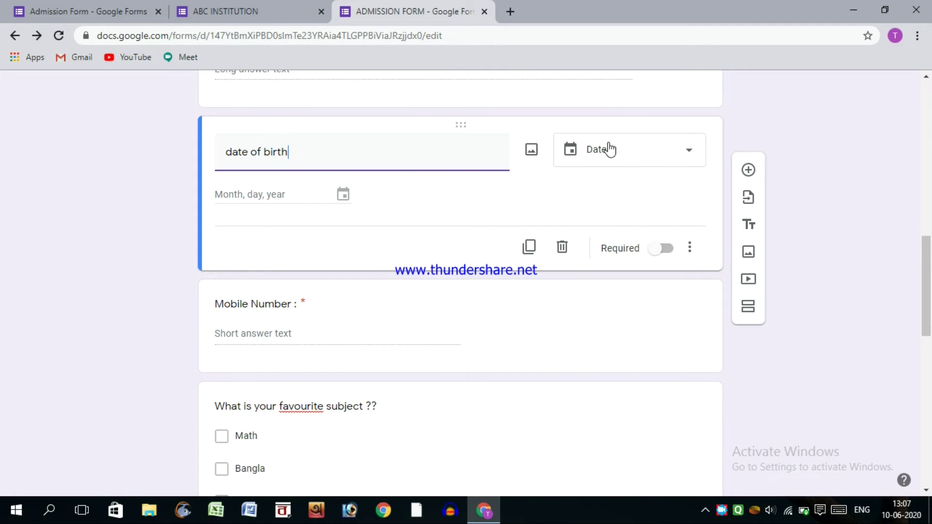
- Set the date of birth question's answer type to Date
click(675, 158)
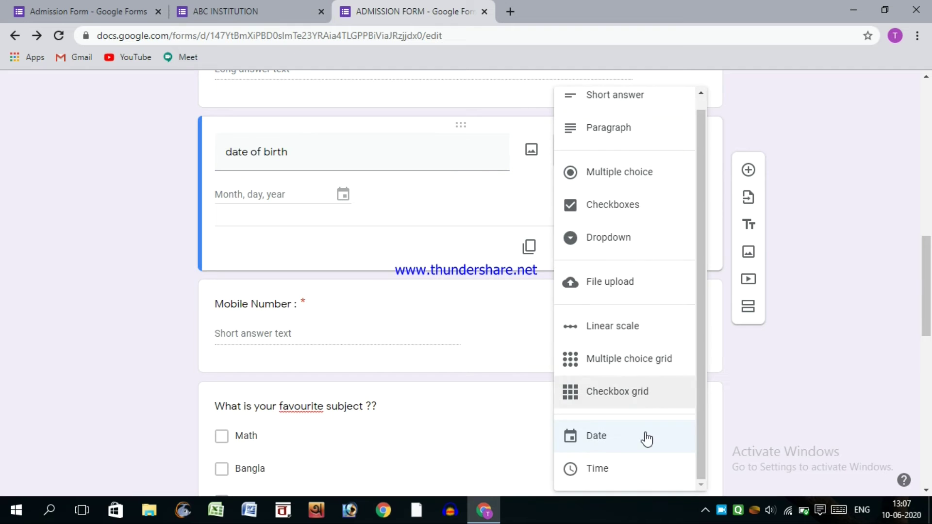
click(616, 437)
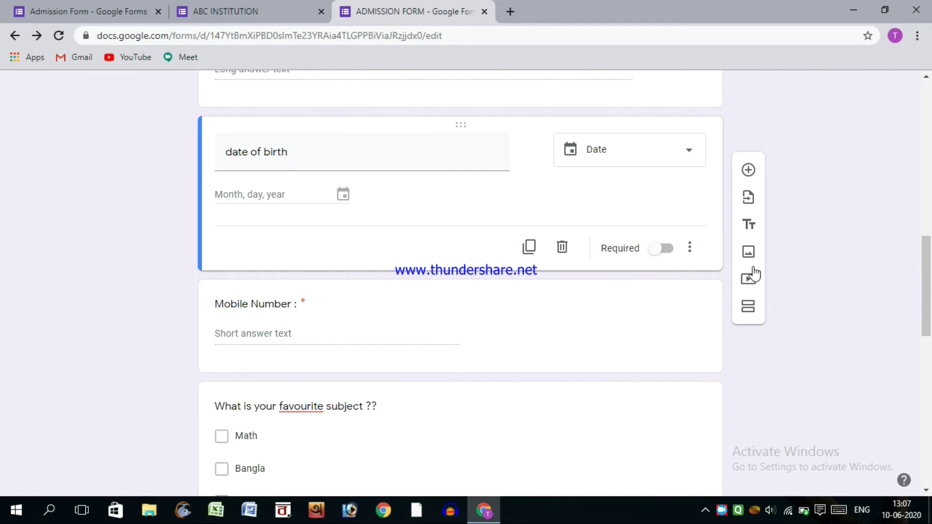
click(639, 168)
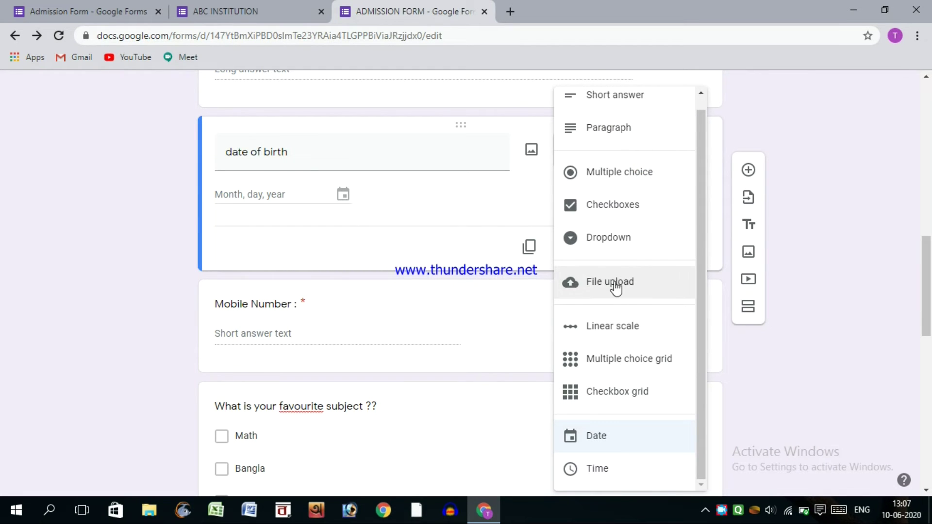
click(827, 249)
scroll(827, 249, down, 10)
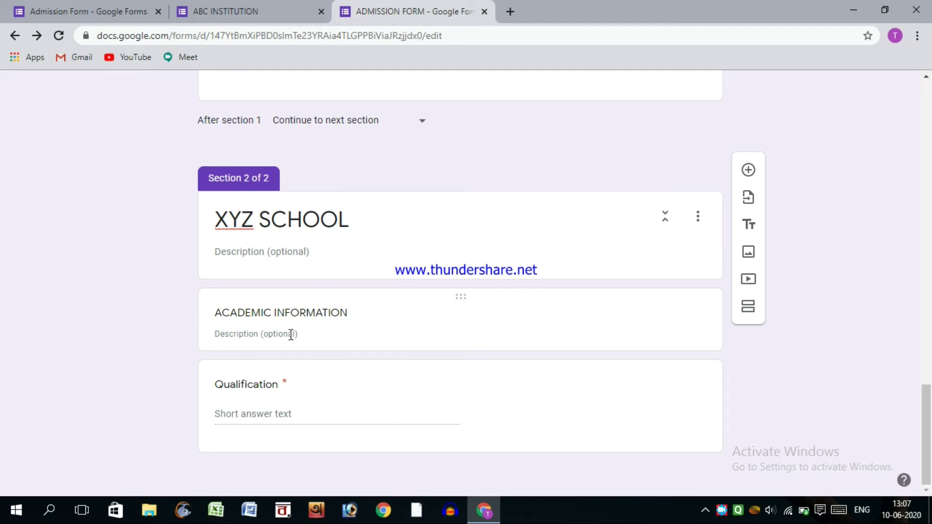
- Add a multiple-choice 'Gender :' question with options Female and Male to the XYZ SCHOOL section
click(747, 170)
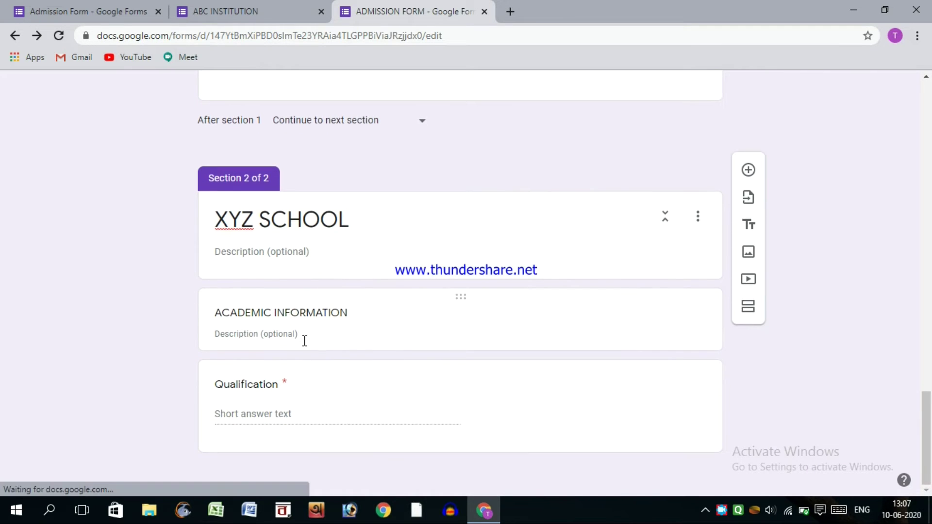
click(293, 248)
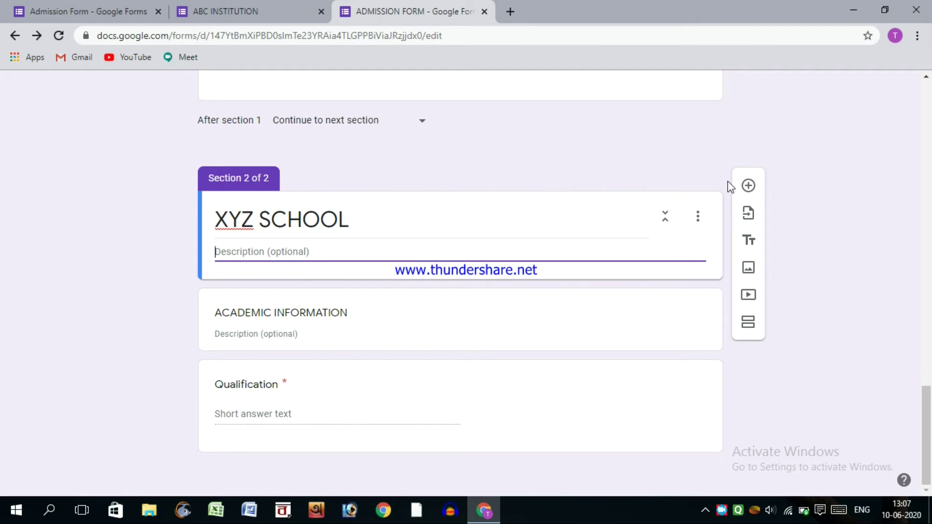
click(749, 187)
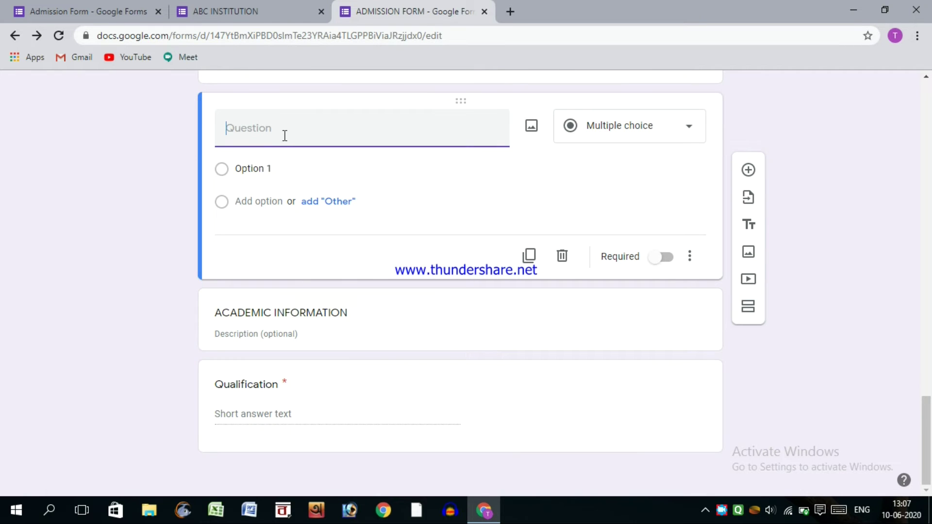
text(GEnder :)
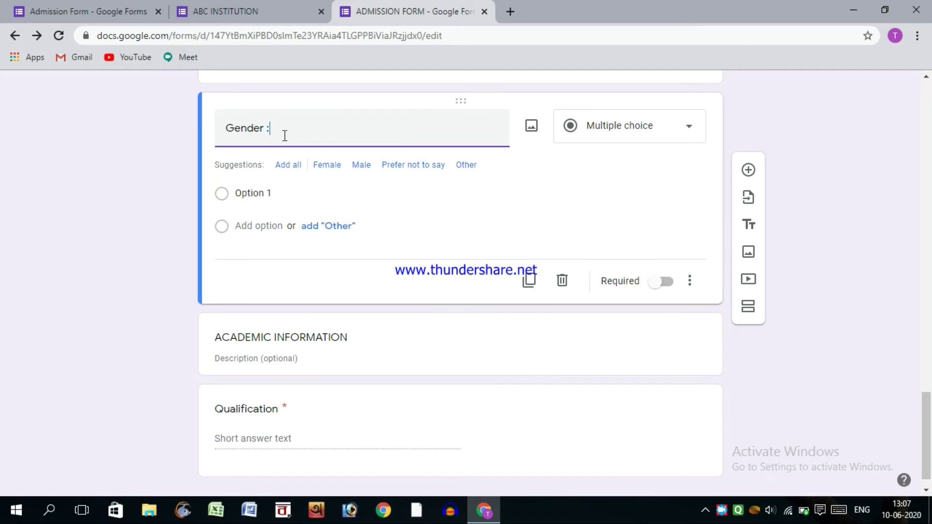
click(275, 192)
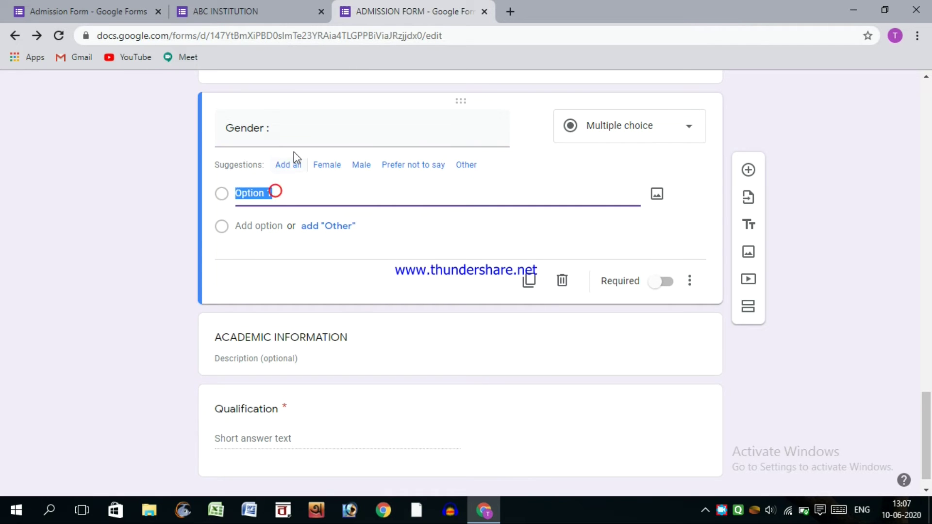
click(328, 165)
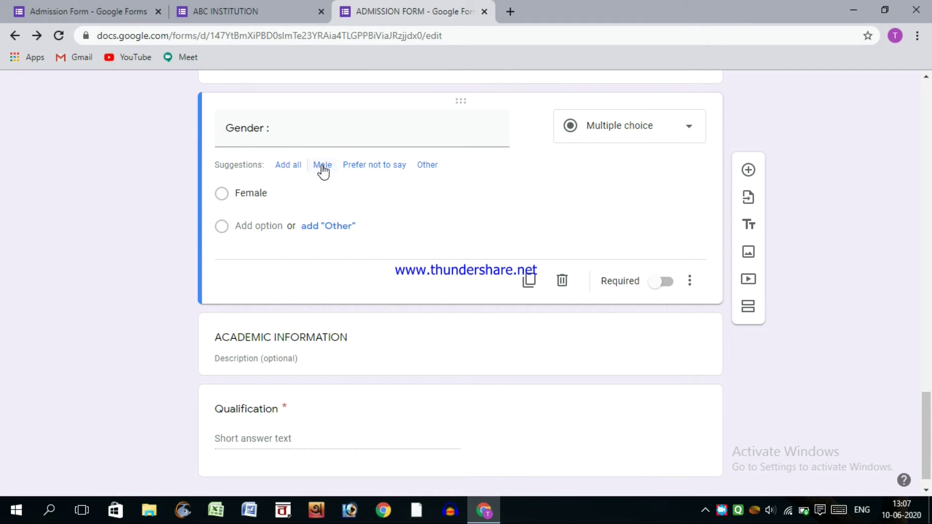
click(322, 166)
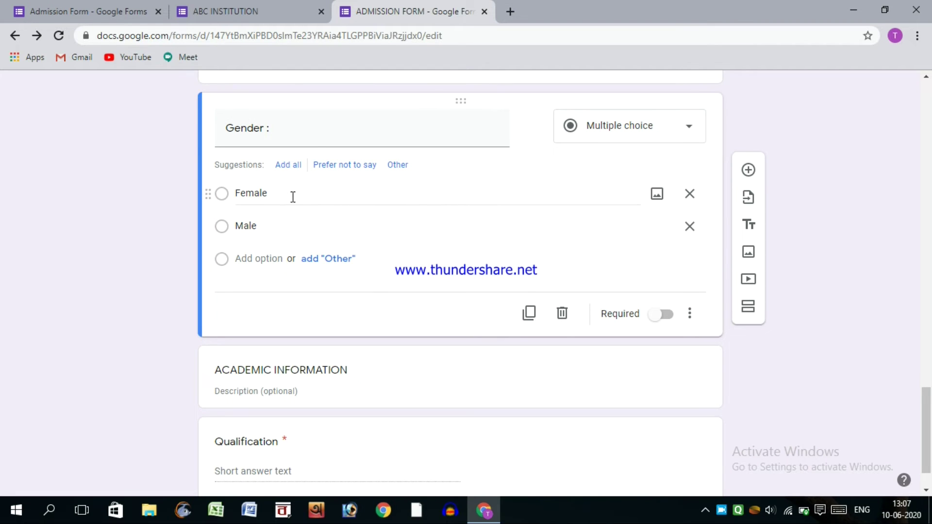
scroll(366, 140, up, 5)
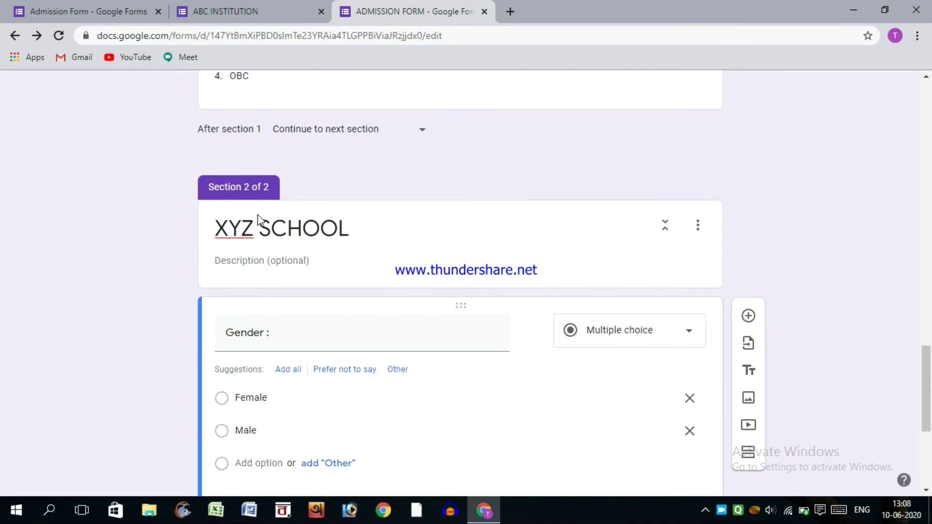
- Drag the Gender question into section 1, just below Mobile Number
scroll(258, 219, up, 3)
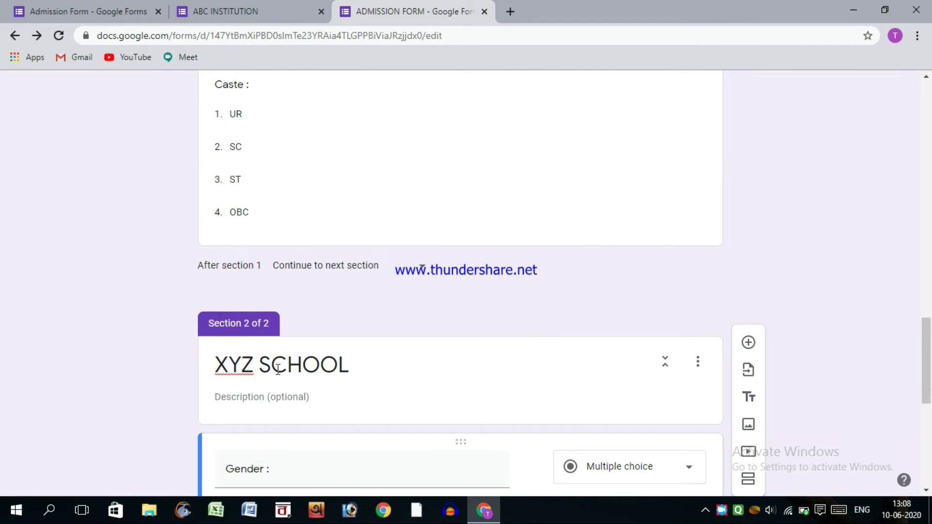
scroll(277, 370, down, 7)
triple_click(276, 370)
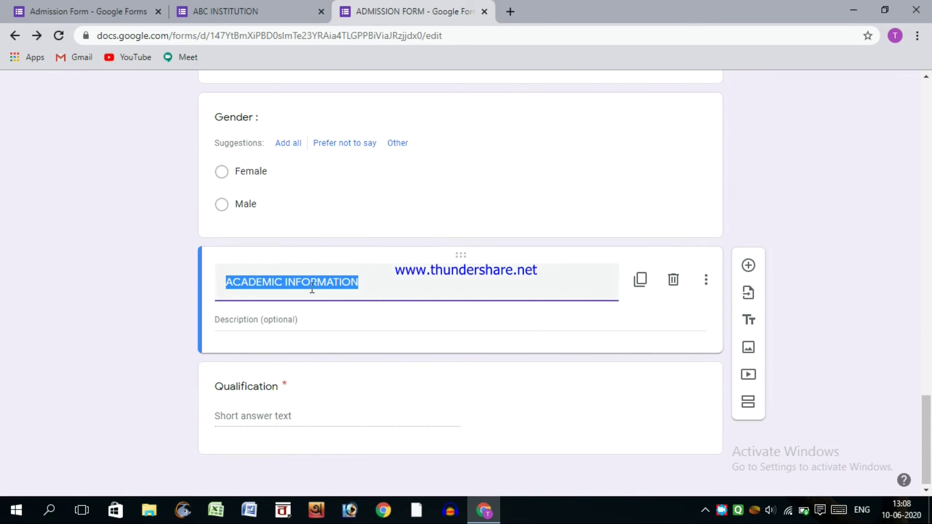
scroll(254, 306, up, 3)
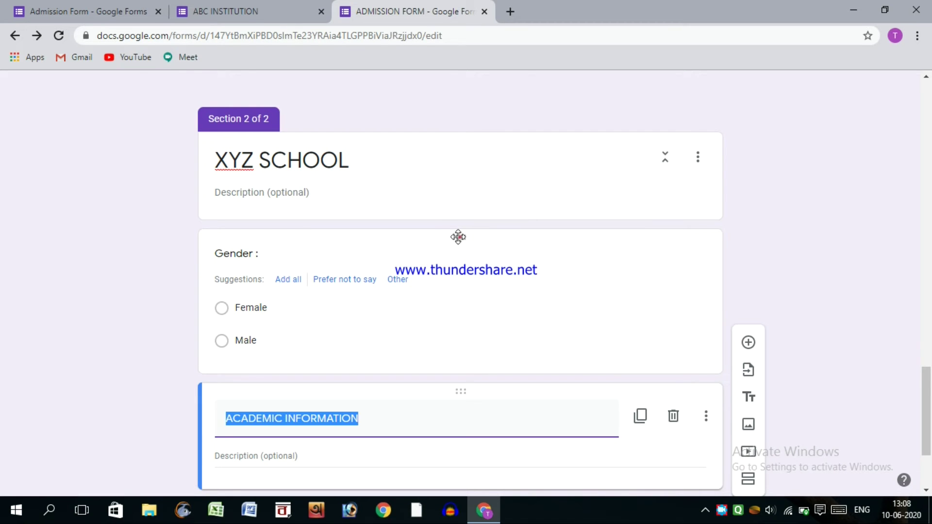
mouse_move(457, 219)
mouse_down()
mouse_move(470, 83)
mouse_move(441, 223)
mouse_move(463, 224)
mouse_up()
click(828, 186)
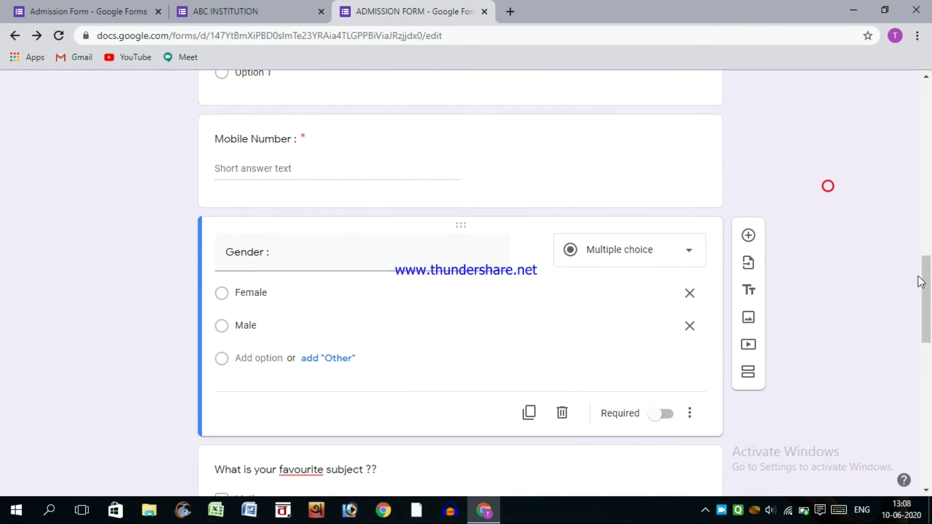
- Add a section from the toolbar and select the Qualification question
drag(927, 294, 929, 437)
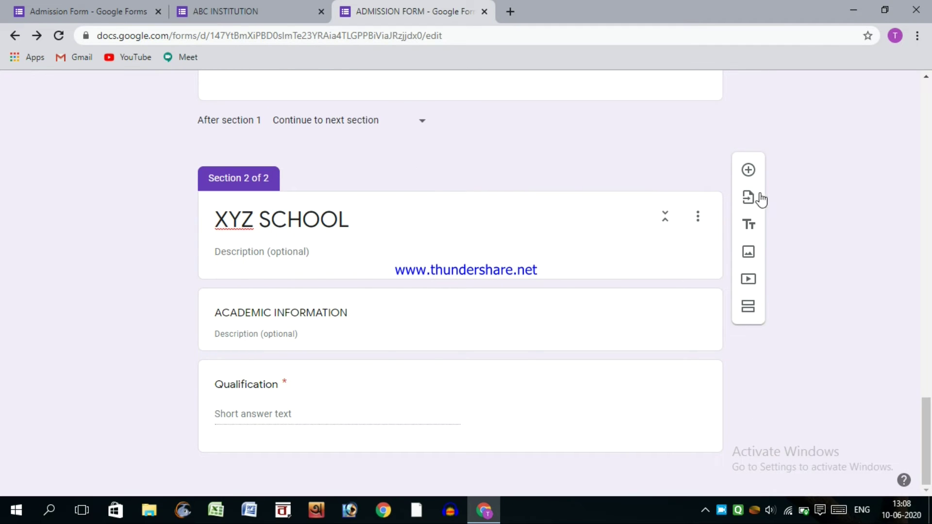
click(748, 309)
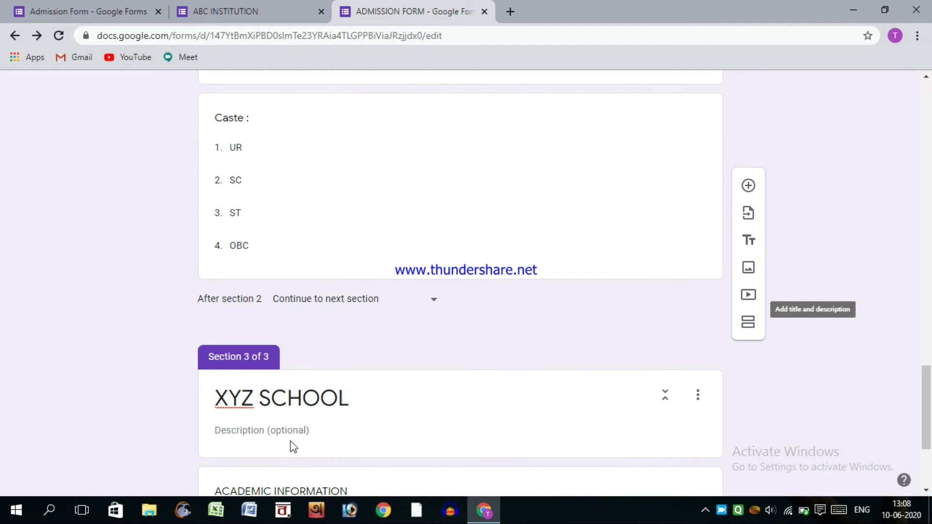
scroll(374, 345, down, 4)
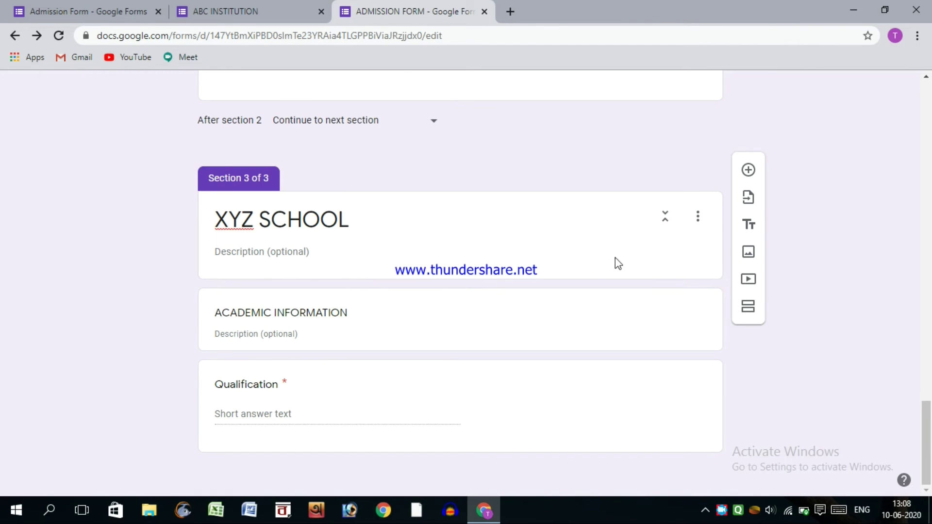
scroll(419, 241, up, 10)
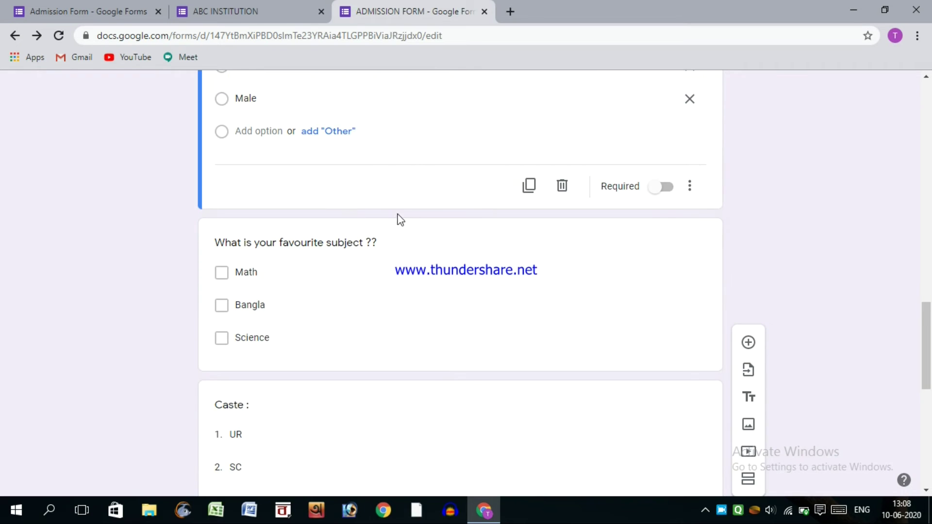
scroll(615, 283, down, 8)
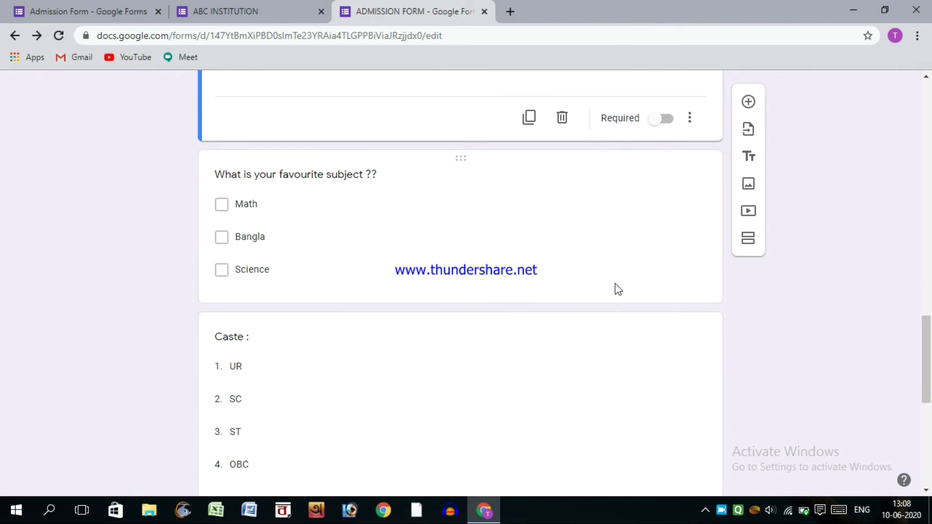
click(286, 383)
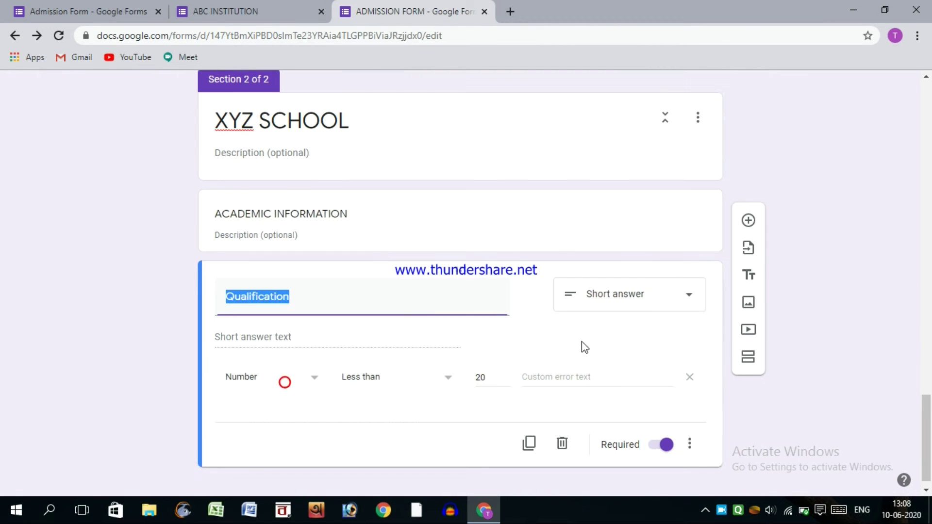
- Add a new section after Qualification and title it UPLOAD
click(748, 416)
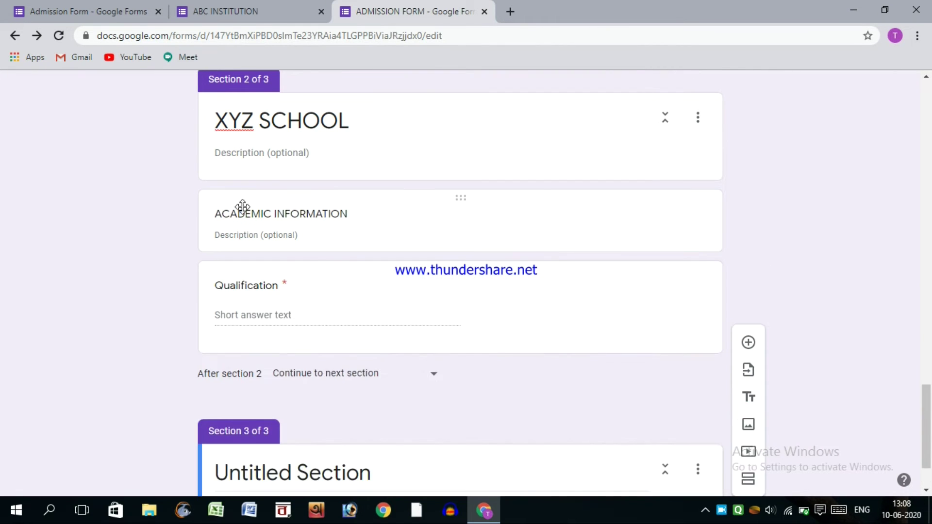
click(377, 387)
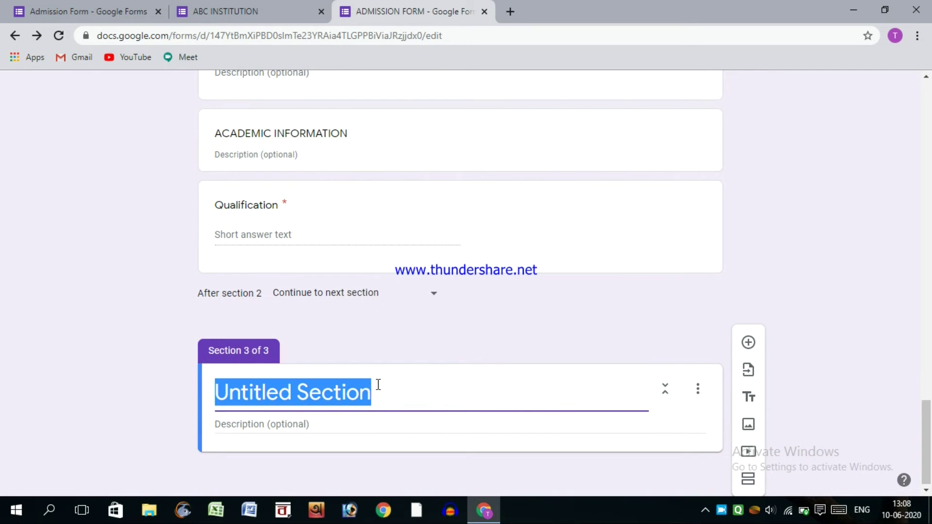
text(UPLOAD)
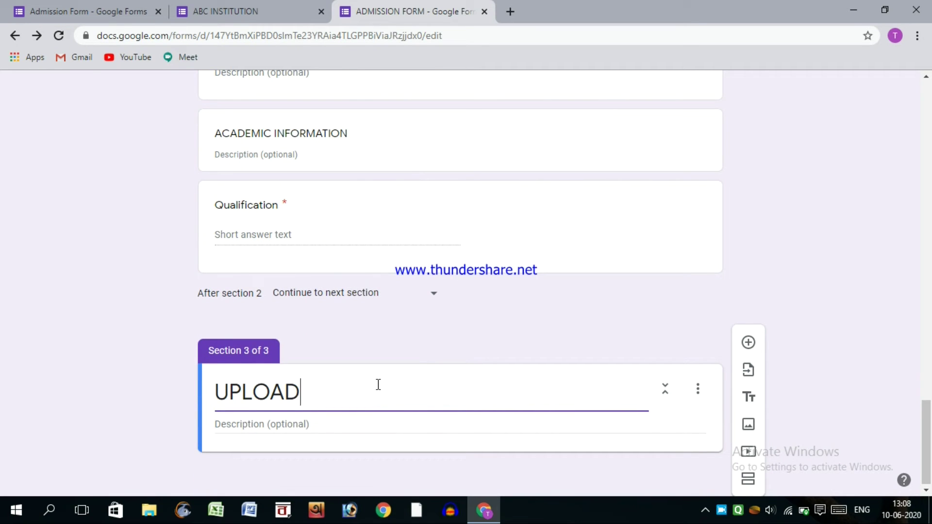
click(135, 365)
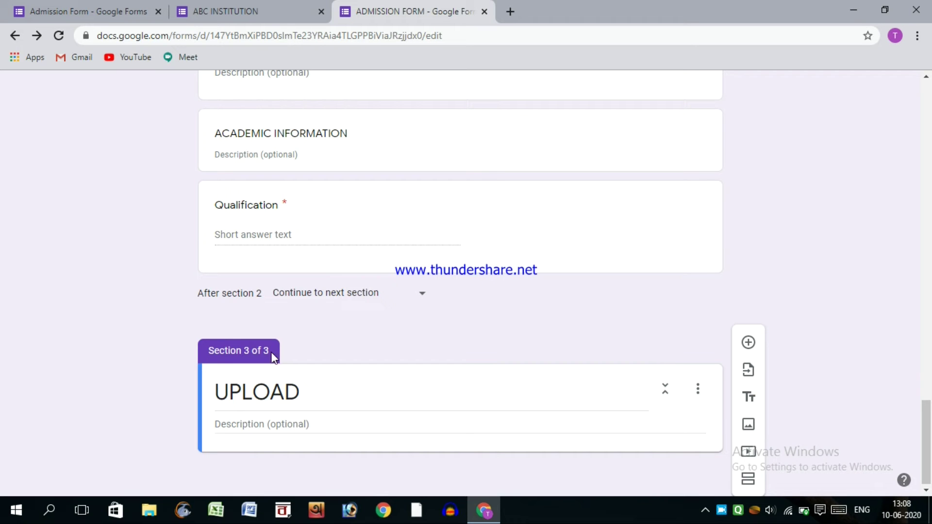
- Add a 'YOUR PHOTO' File upload question to UPLOAD, accepting the Drive notice
click(754, 350)
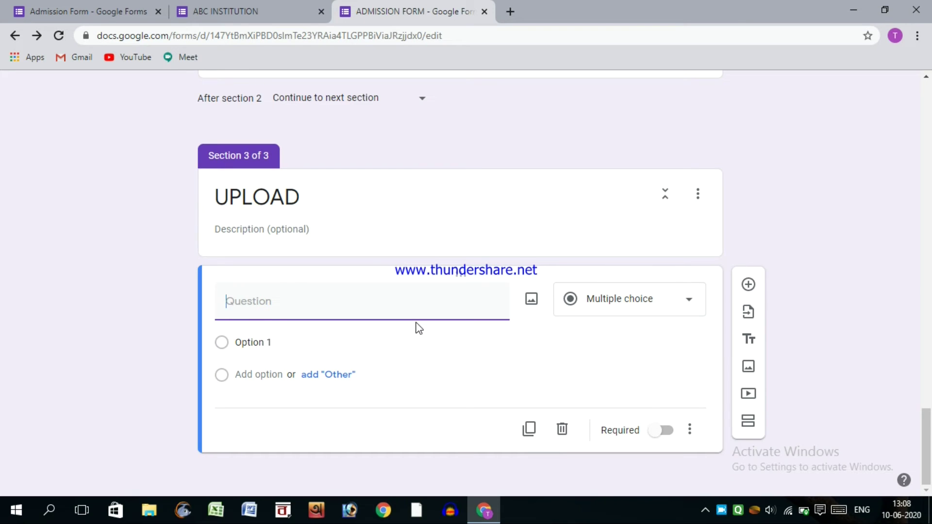
text(YOUR PHOT)
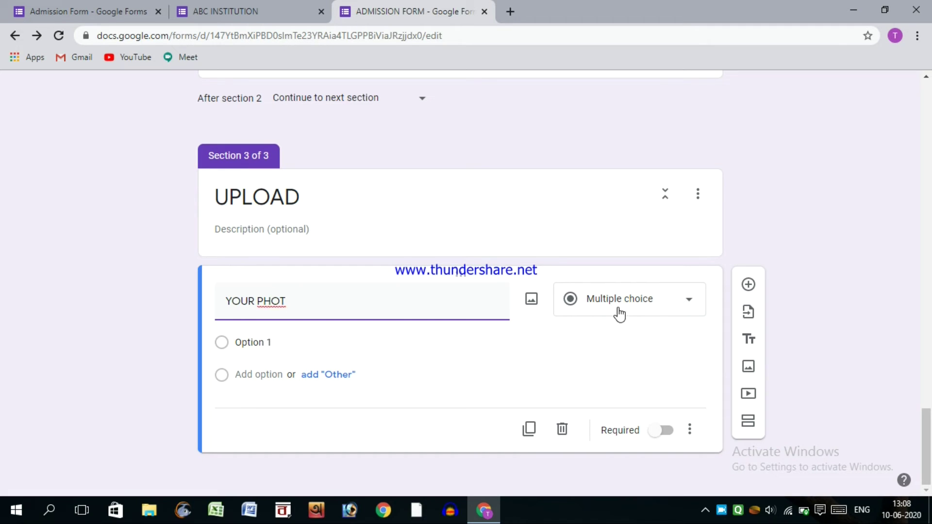
text(zo)
key(BackSpace)
key(BackSpace)
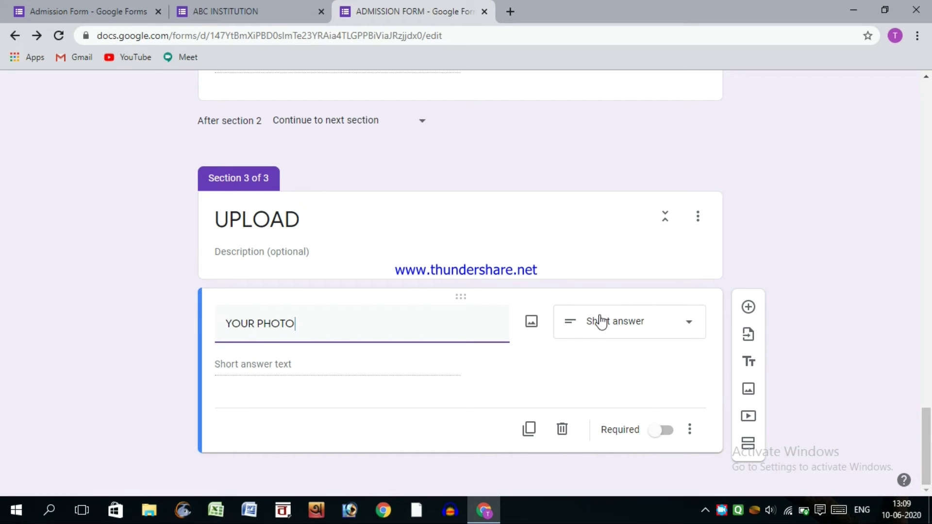
click(579, 325)
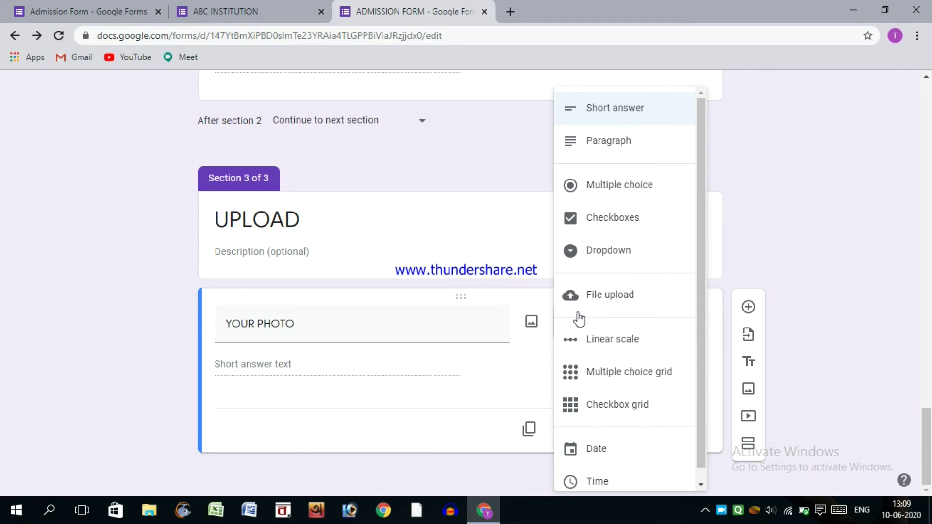
click(573, 304)
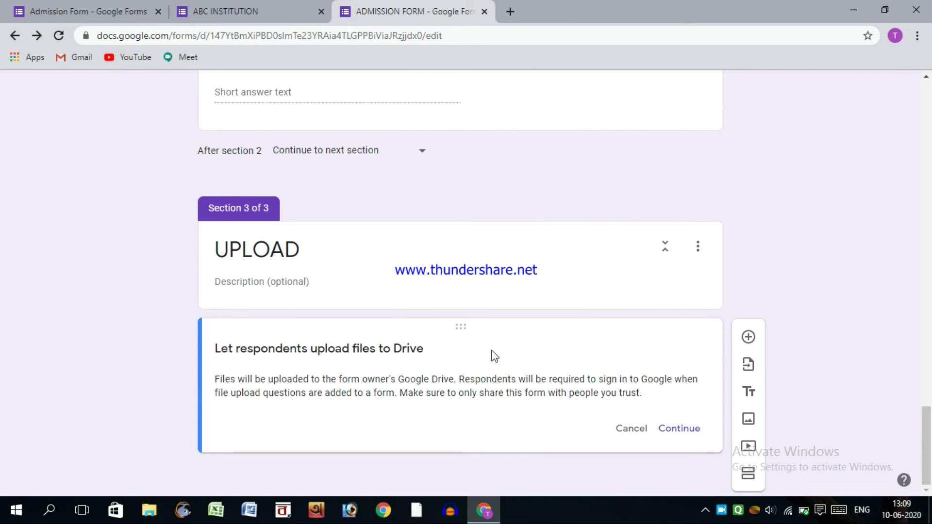
click(677, 429)
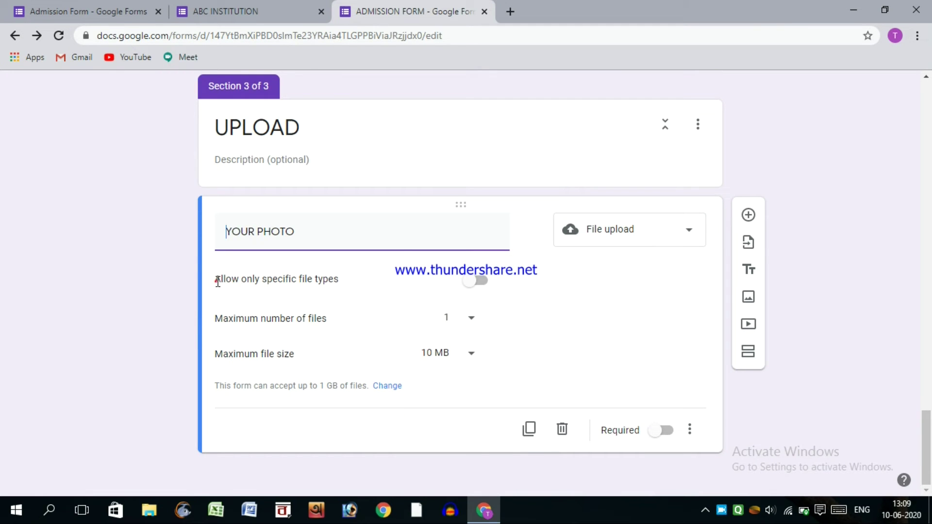
- Restrict YOUR PHOTO uploads to Image files only, max 1 file of 10 MB
drag(217, 281, 354, 287)
click(363, 284)
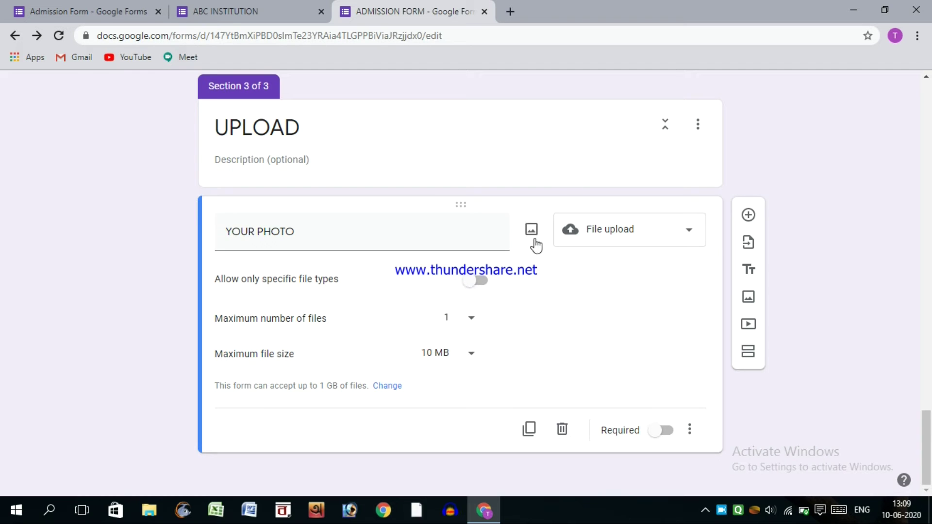
click(482, 284)
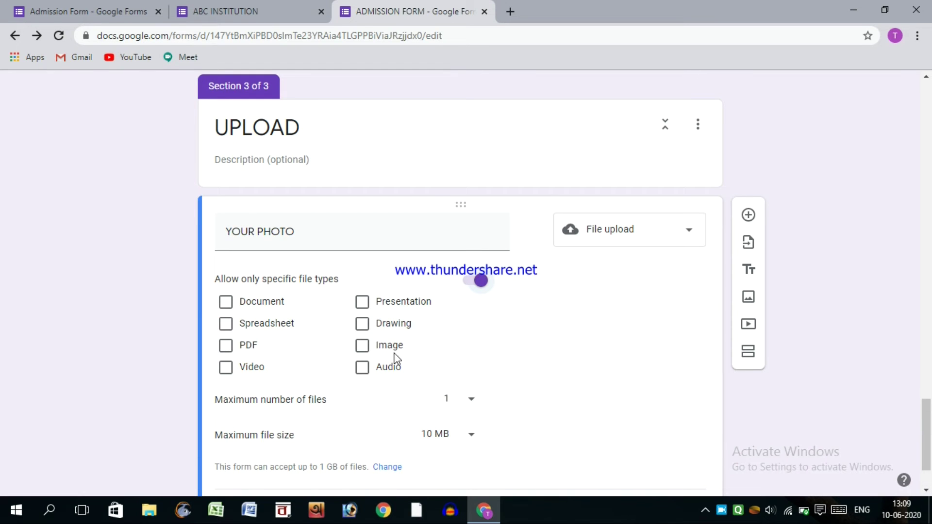
click(362, 366)
click(362, 346)
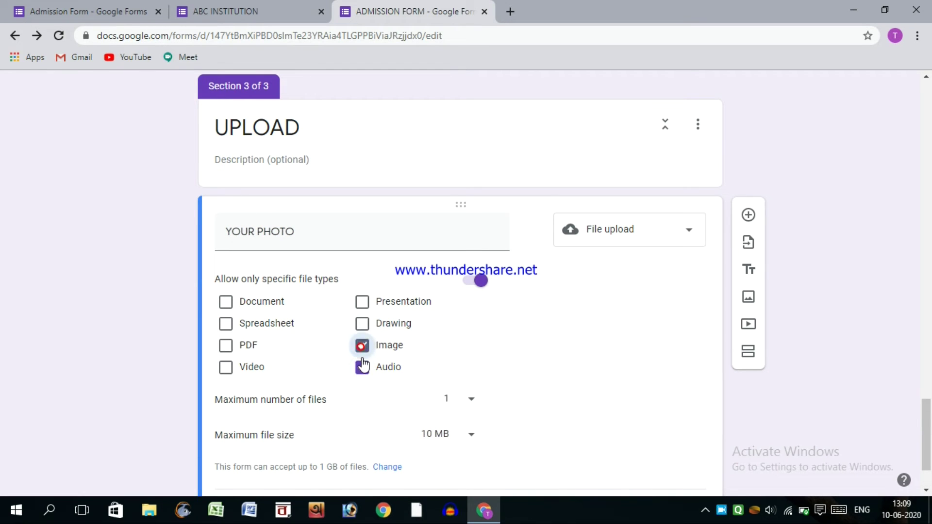
click(362, 366)
scroll(301, 345, down, 2)
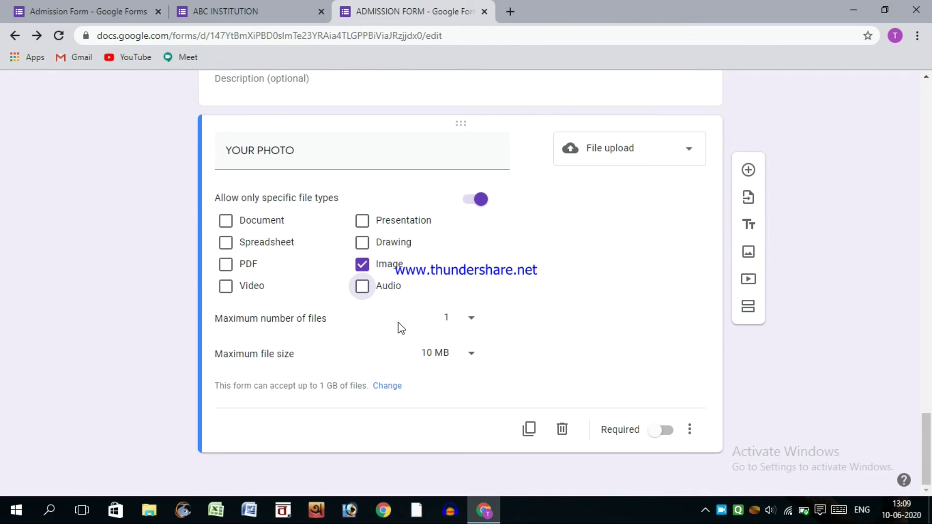
click(460, 322)
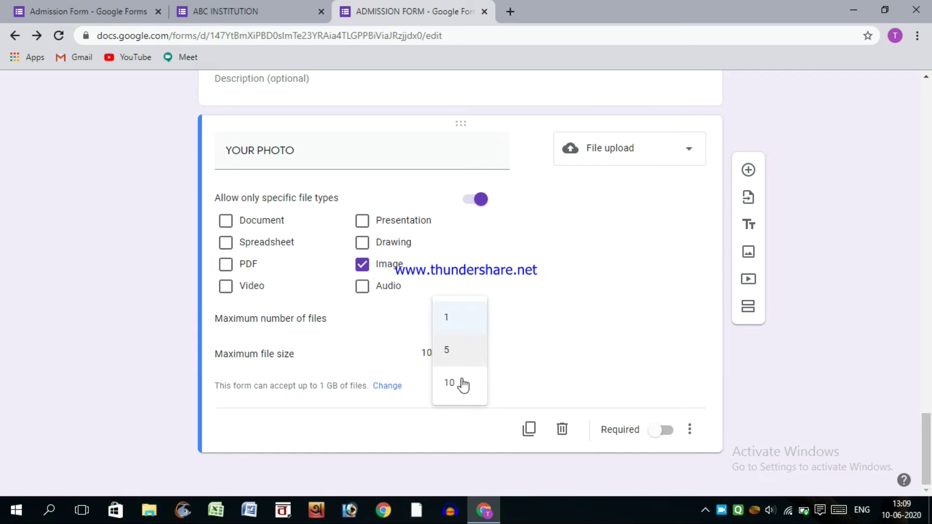
click(473, 316)
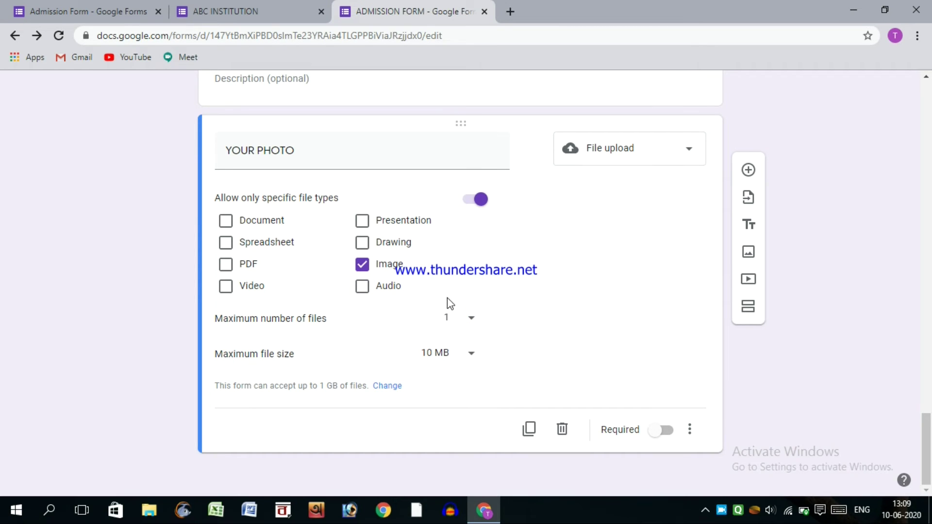
click(469, 356)
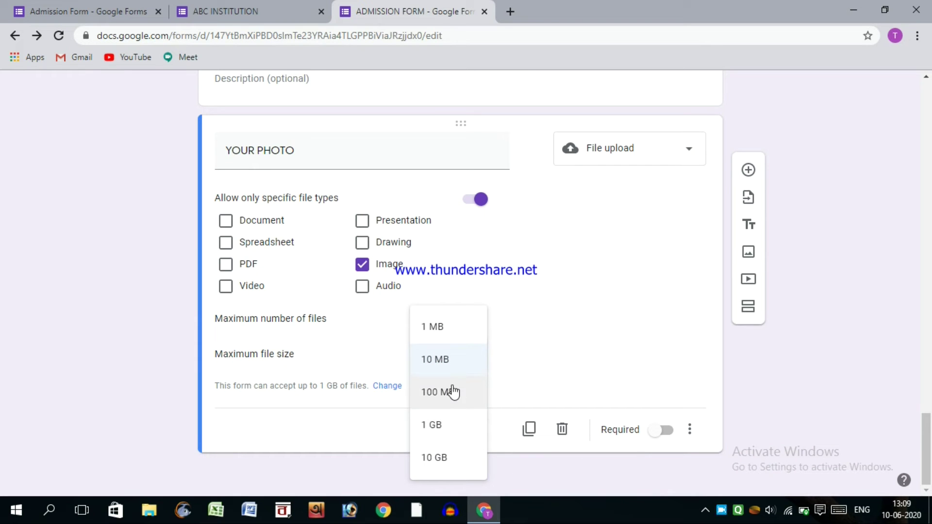
click(449, 390)
click(473, 353)
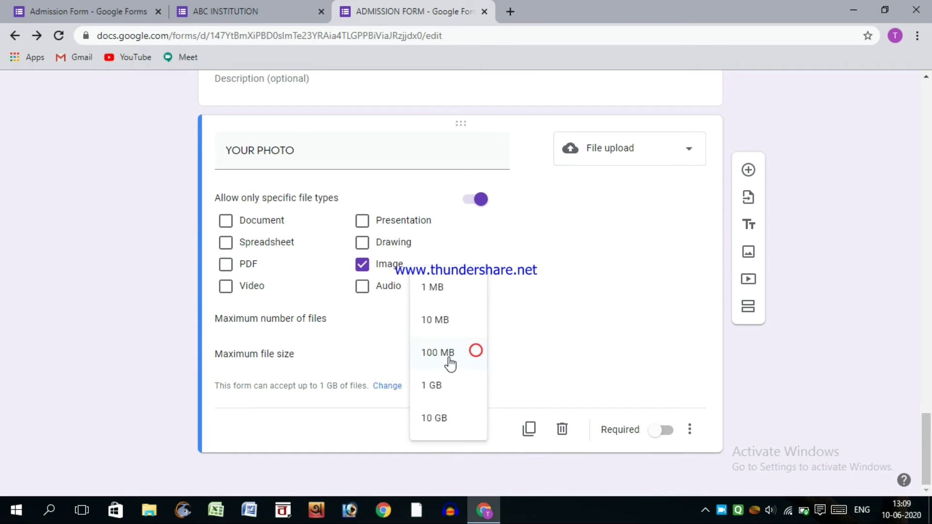
click(442, 321)
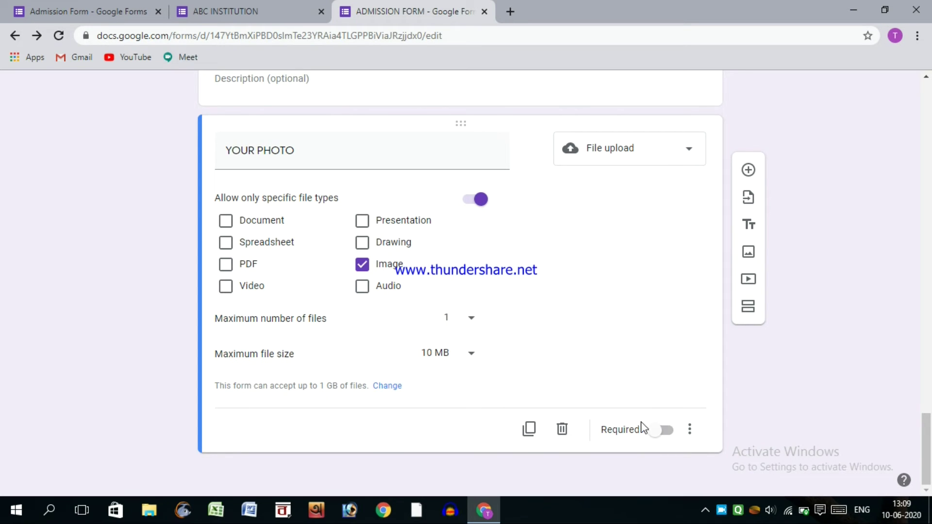
- Make YOUR PHOTO required with an 'only photo' .png/.jpg 10MB description, then add a question
click(660, 430)
click(689, 429)
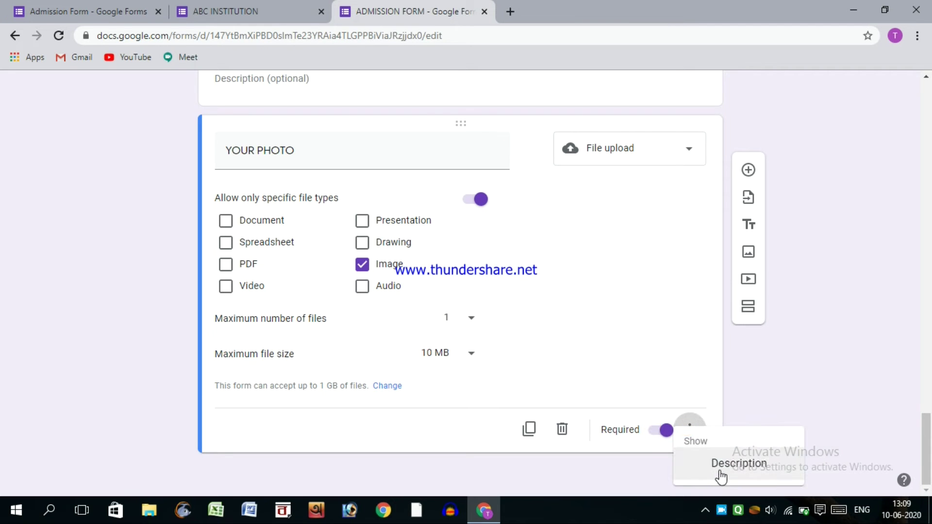
click(711, 464)
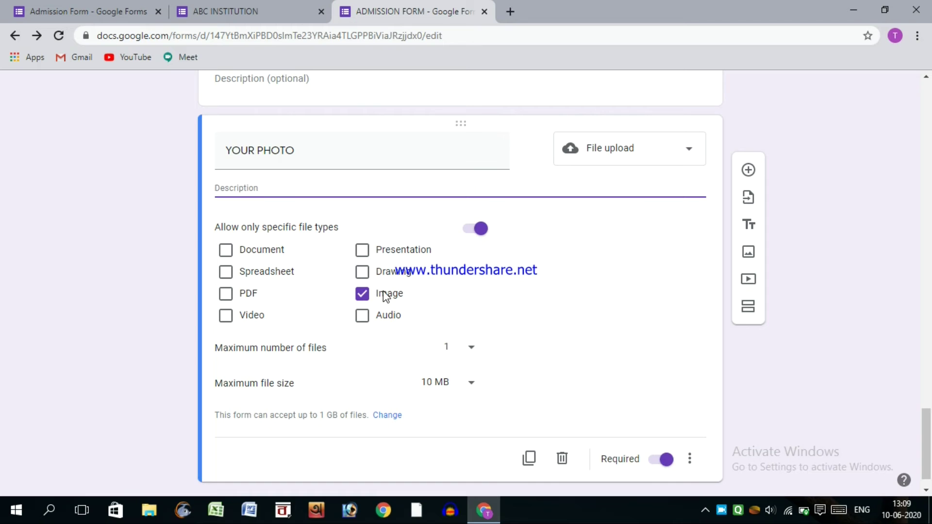
text(only)
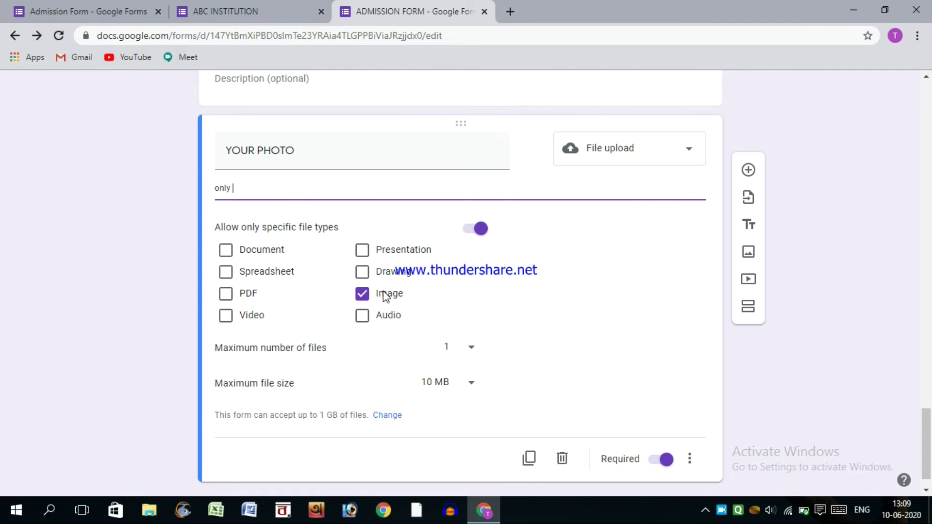
text( photo in .png or .jpg format (max. file size 10MB)
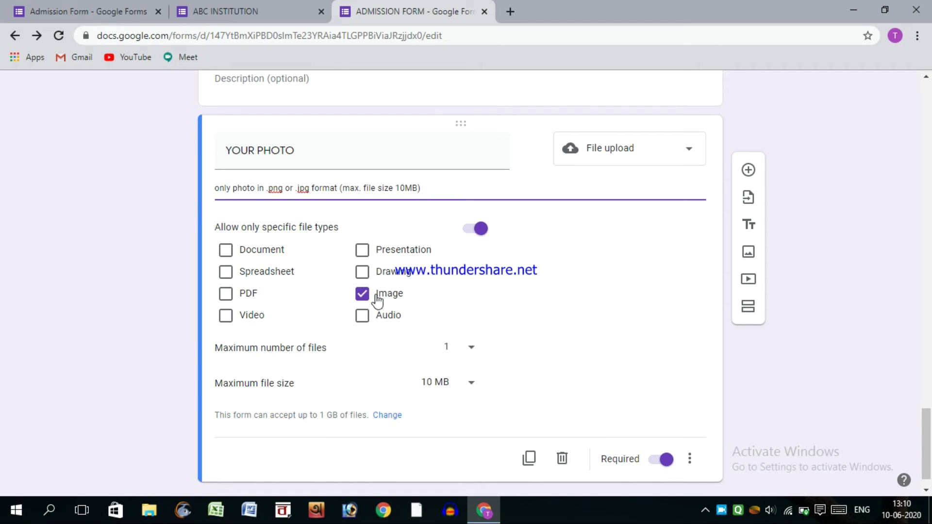
click(162, 180)
scroll(407, 255, down, 1)
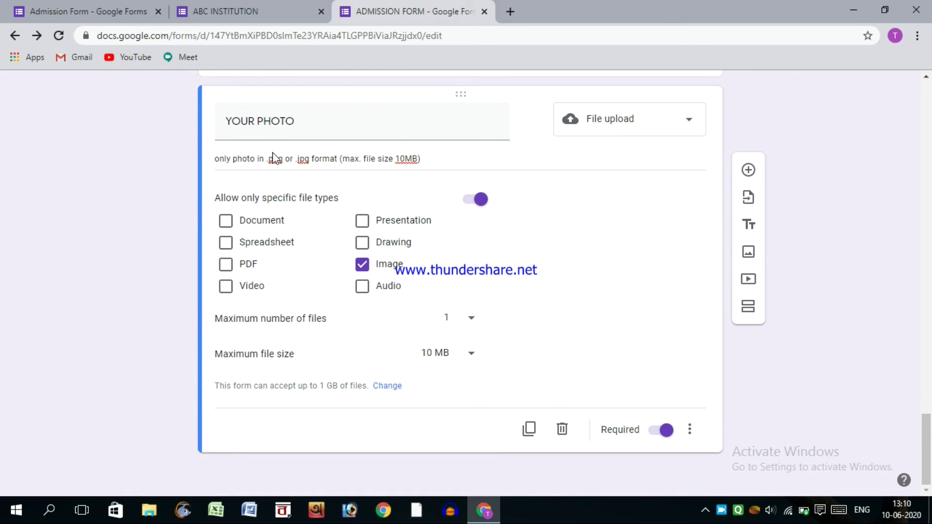
click(748, 170)
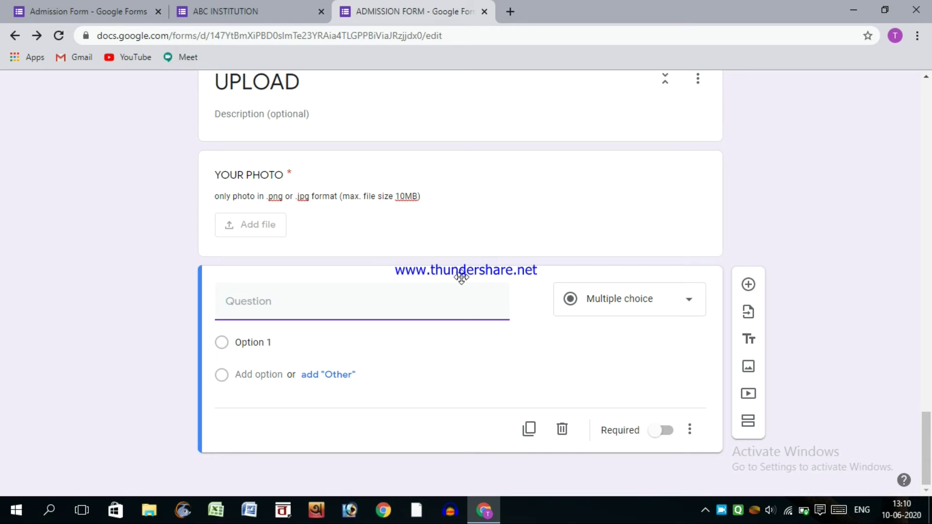
- Title the new question 'ATTACH YOUR Reciept' and make it a PDF-only file upload
click(643, 305)
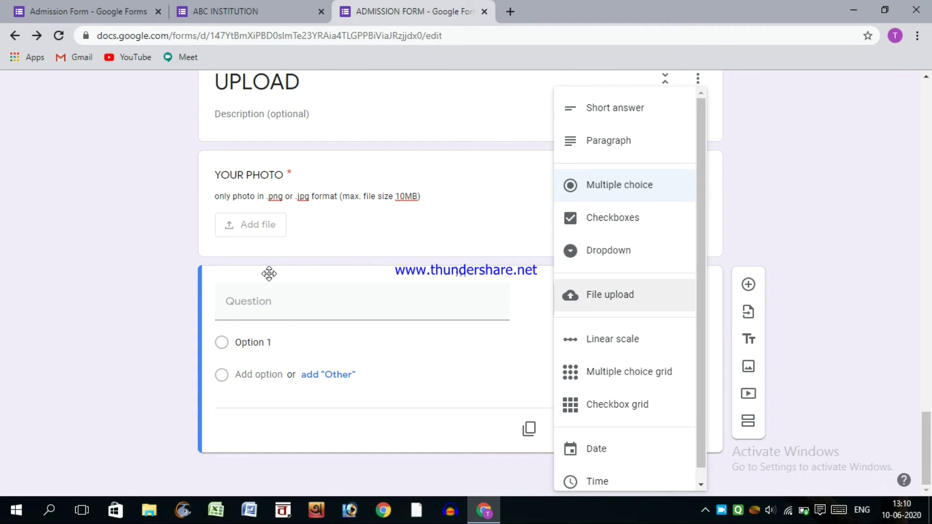
click(262, 298)
text(ATTACH YOUR)
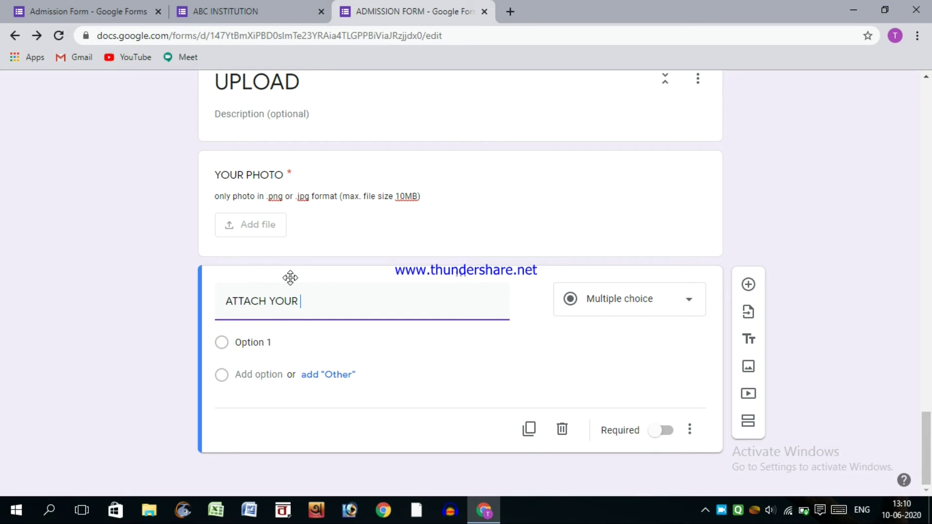
text( Reciept)
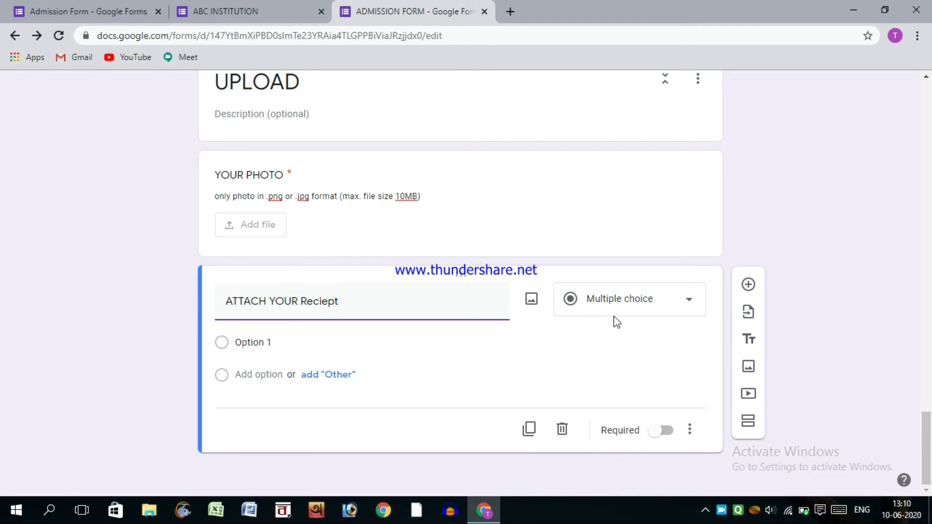
click(585, 306)
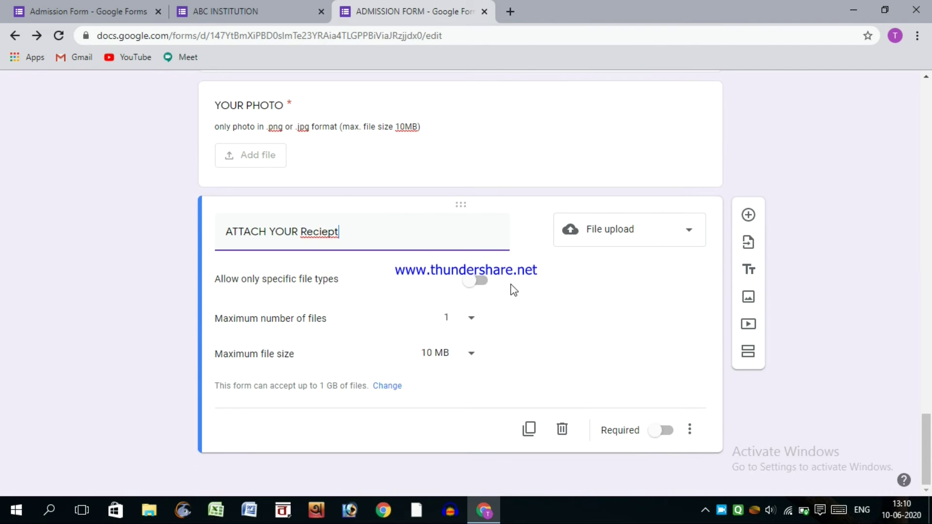
click(471, 281)
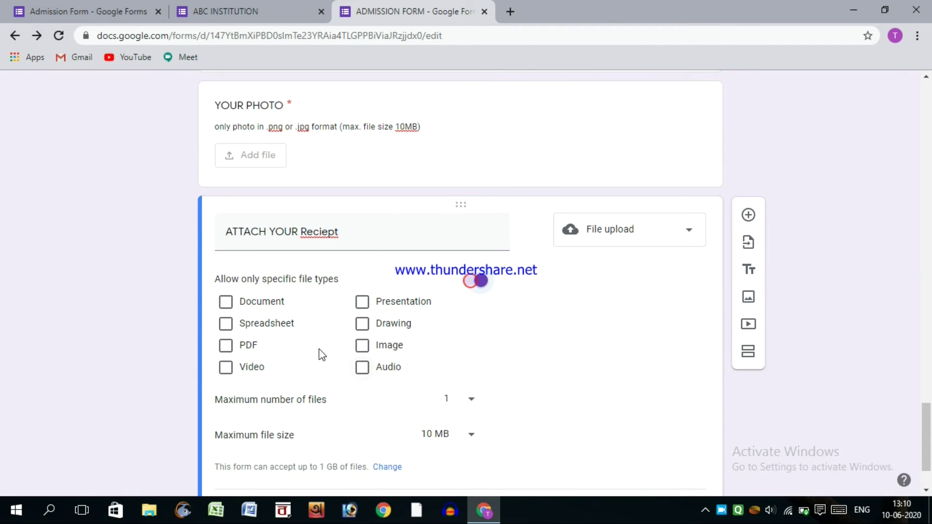
click(225, 345)
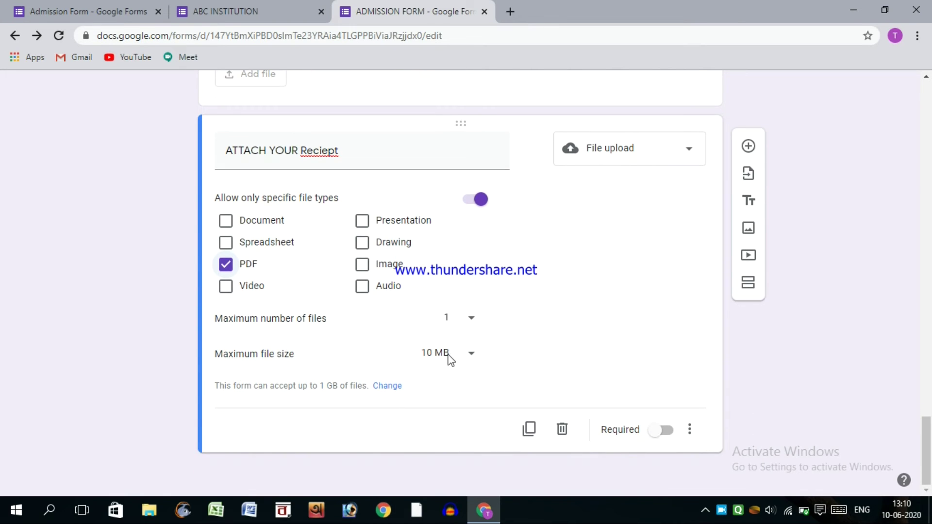
- Add the description 'ONly in .pdf (max. file size 10MB)' to the receipt question
click(689, 429)
click(702, 465)
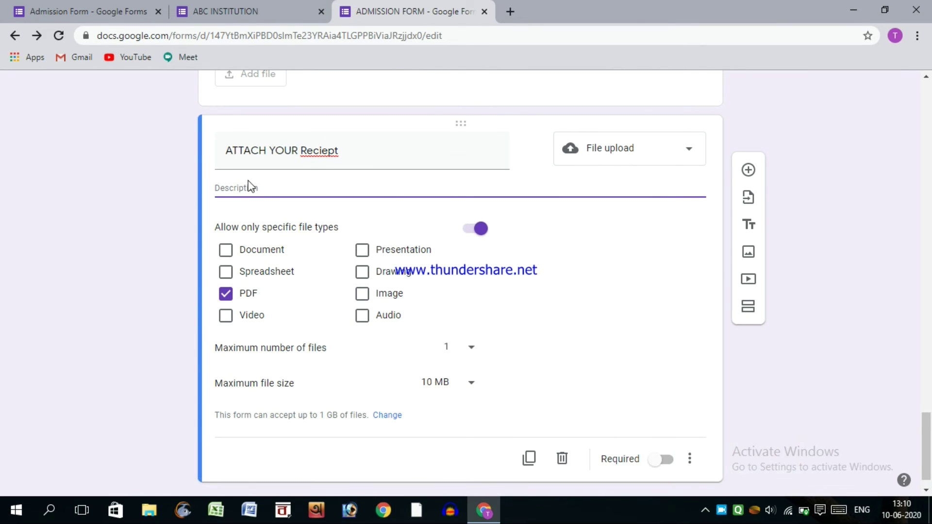
text(o)
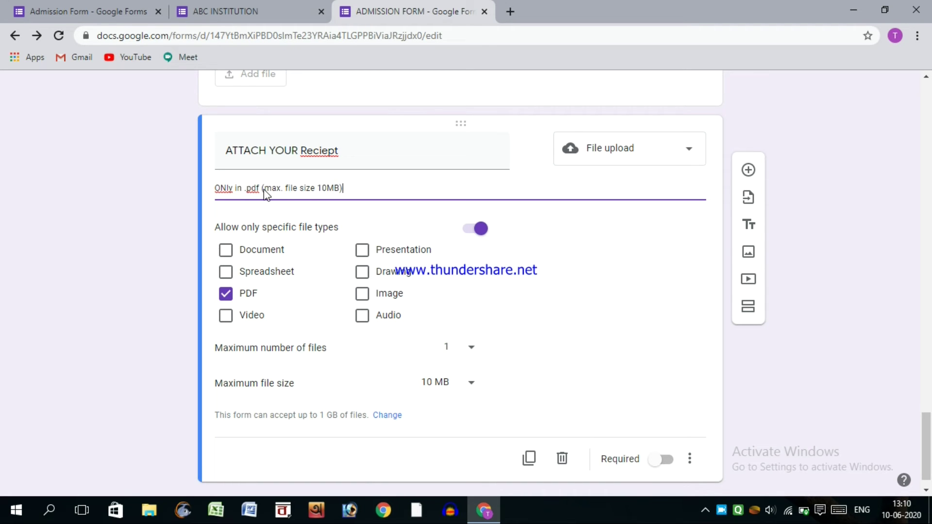
scroll(509, 129, up, 7)
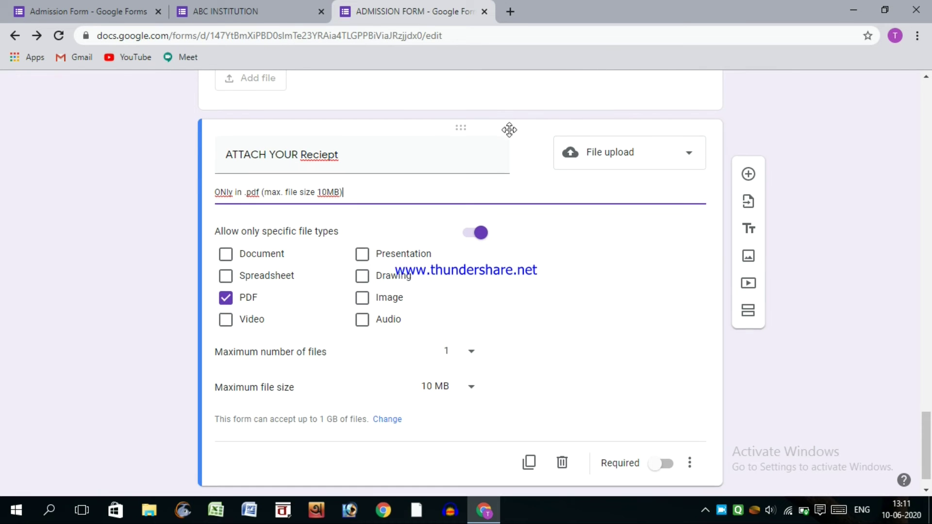
scroll(481, 165, up, 6)
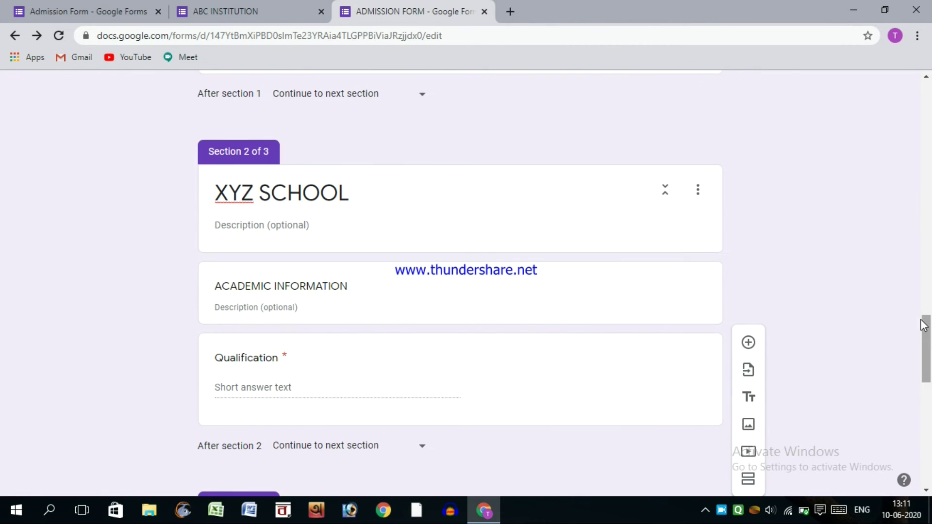
scroll(905, 95, up, 6)
scroll(905, 95, up, 12)
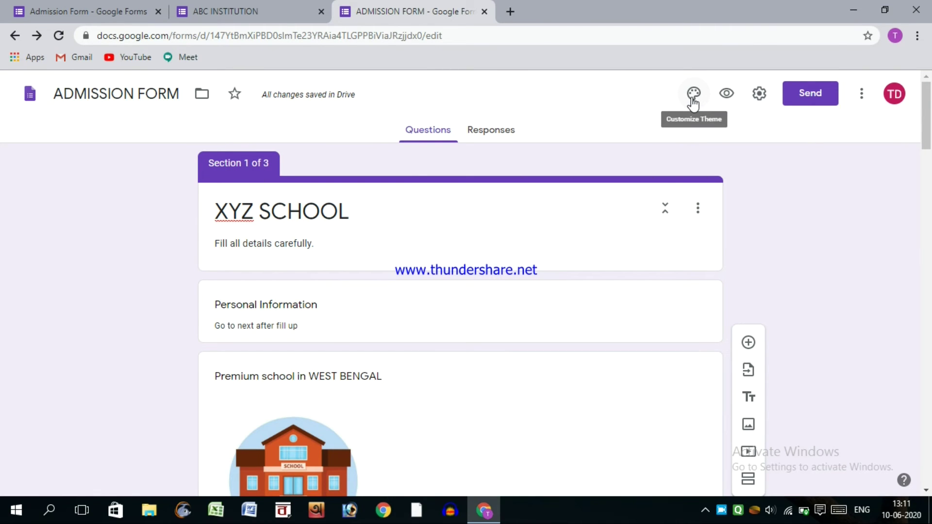
- Insert the graduation-caps image from Themes > Illustrations as the form's header
click(692, 100)
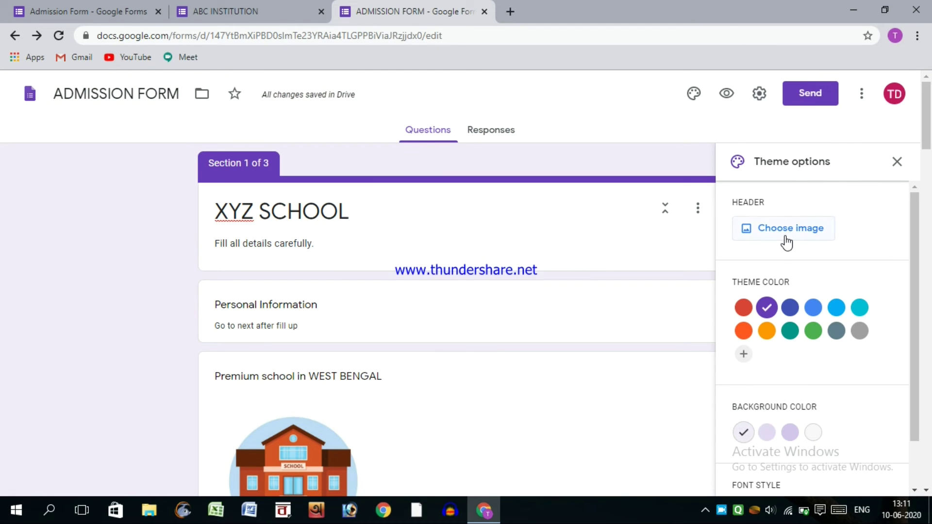
click(770, 219)
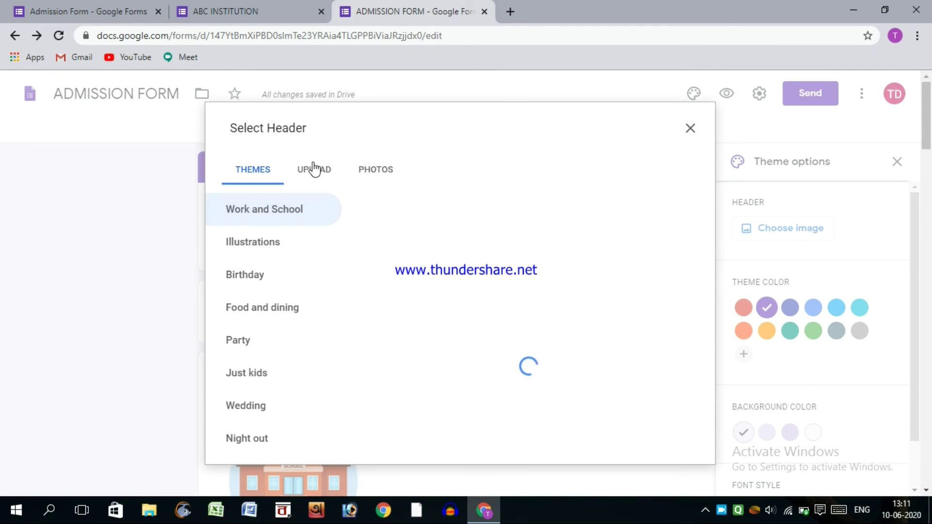
click(314, 169)
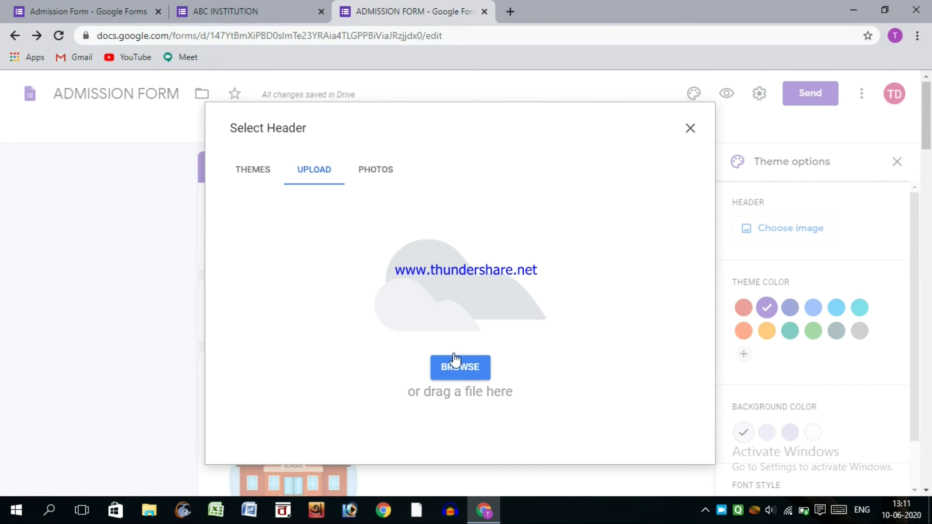
click(264, 178)
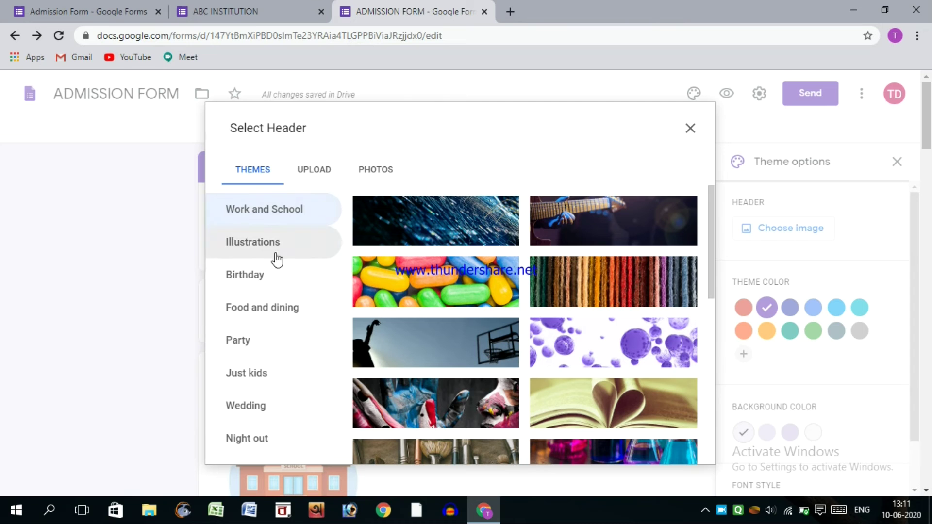
click(255, 245)
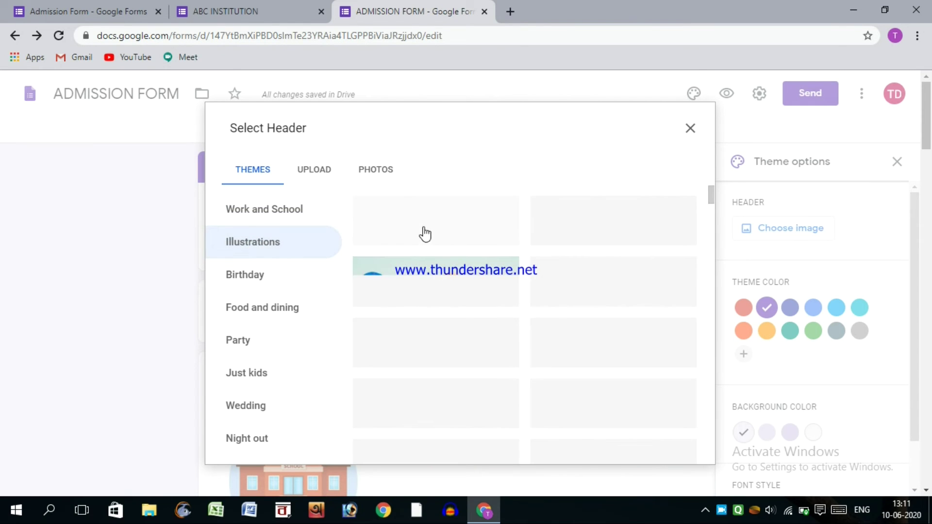
scroll(543, 320, down, 3)
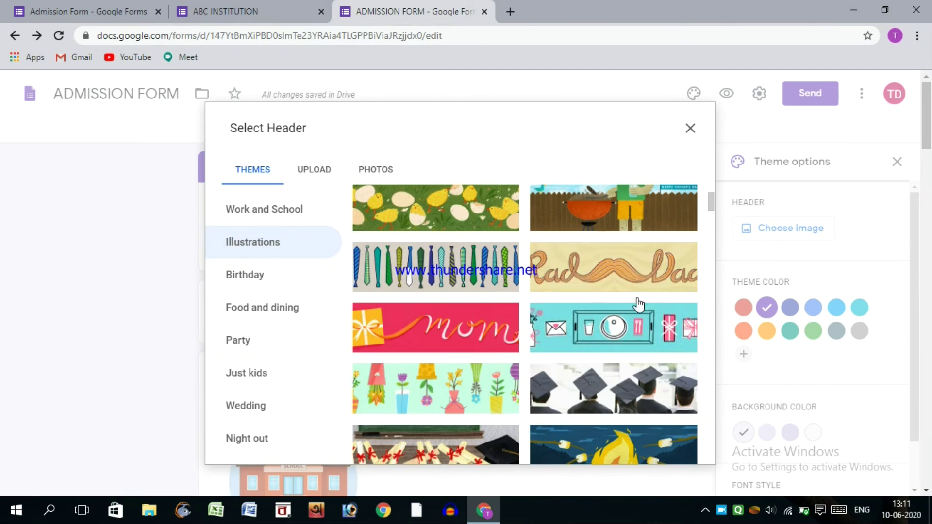
click(597, 388)
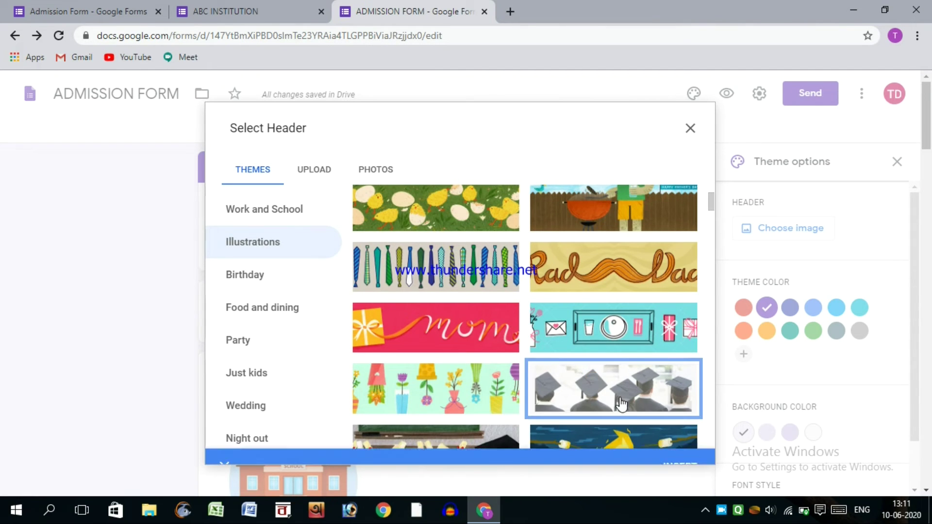
click(662, 444)
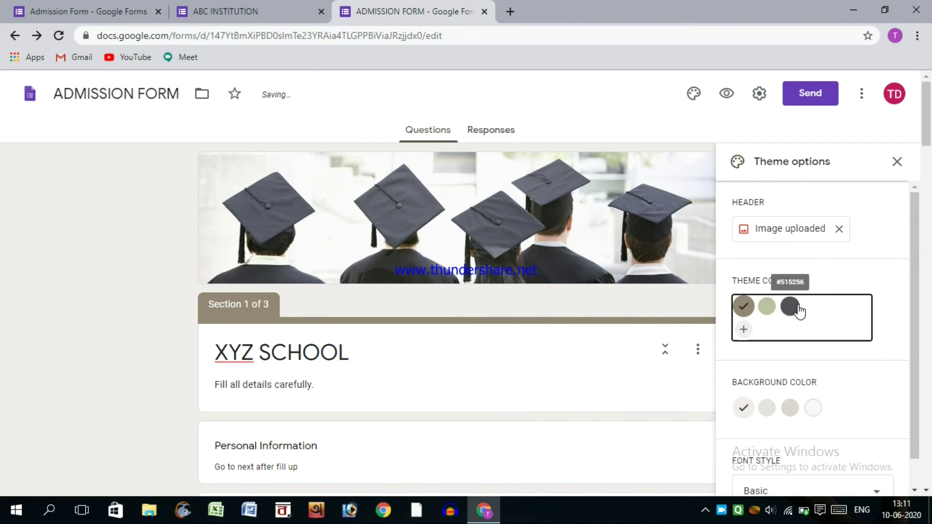
- Choose the dark grey theme swatch, the last (lightest grey) background swatch and Formal font, then review the form
click(797, 313)
scroll(781, 334, down, 1)
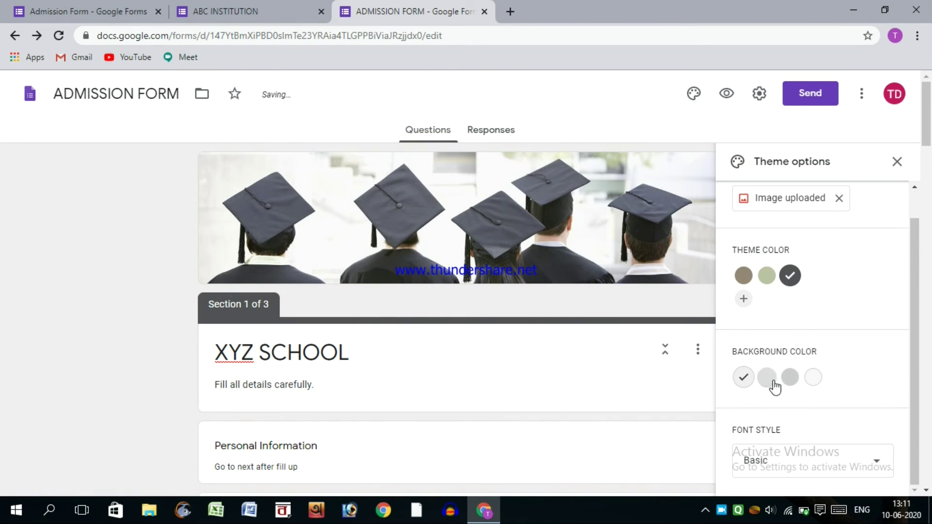
click(814, 378)
scroll(767, 461, down, 5)
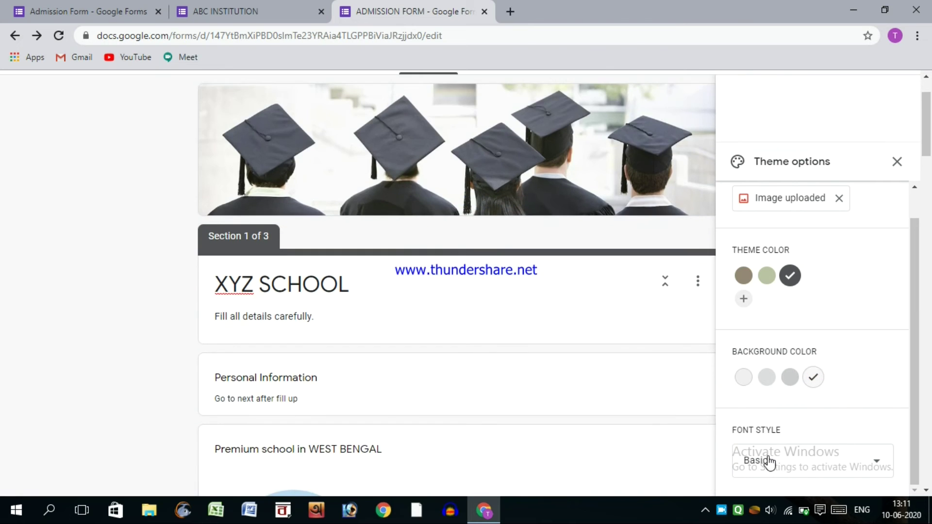
click(794, 462)
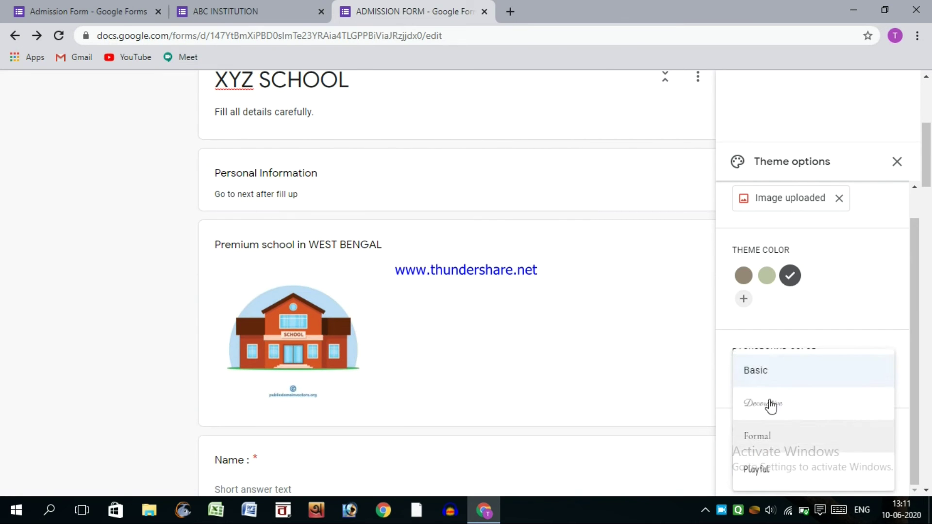
click(777, 442)
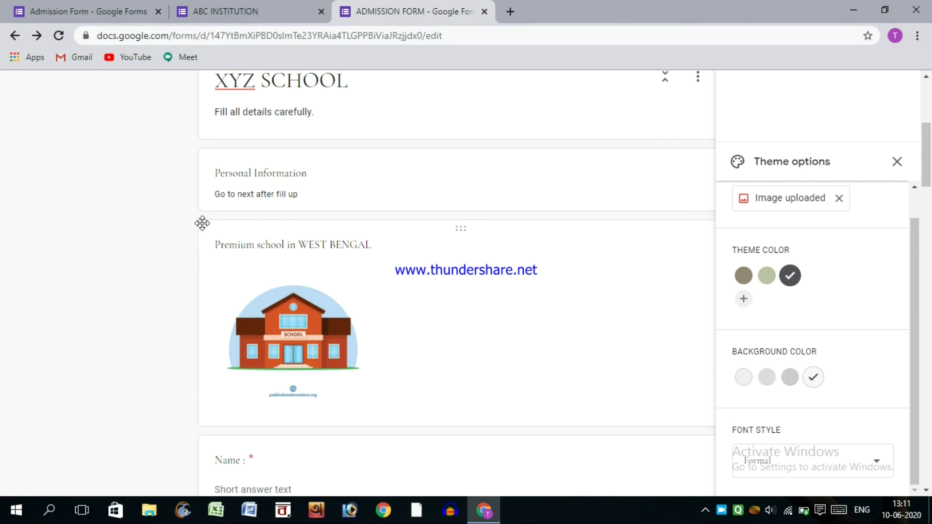
click(896, 162)
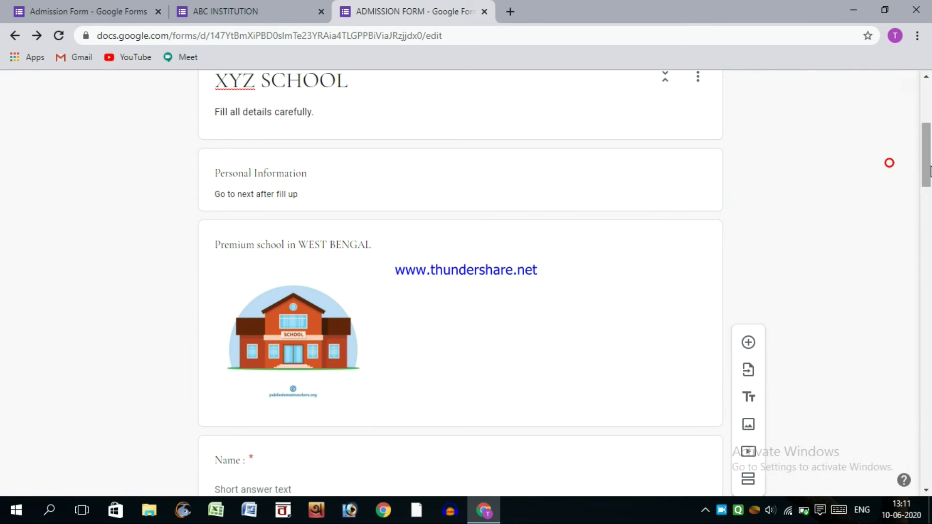
scroll(927, 166, down, 2)
drag(928, 166, 928, 404)
drag(929, 423, 931, 391)
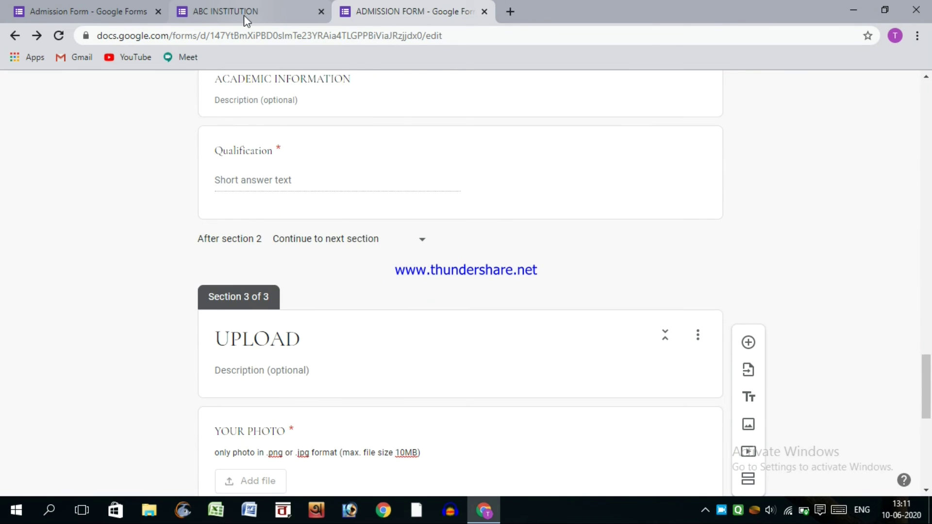
click(195, 2)
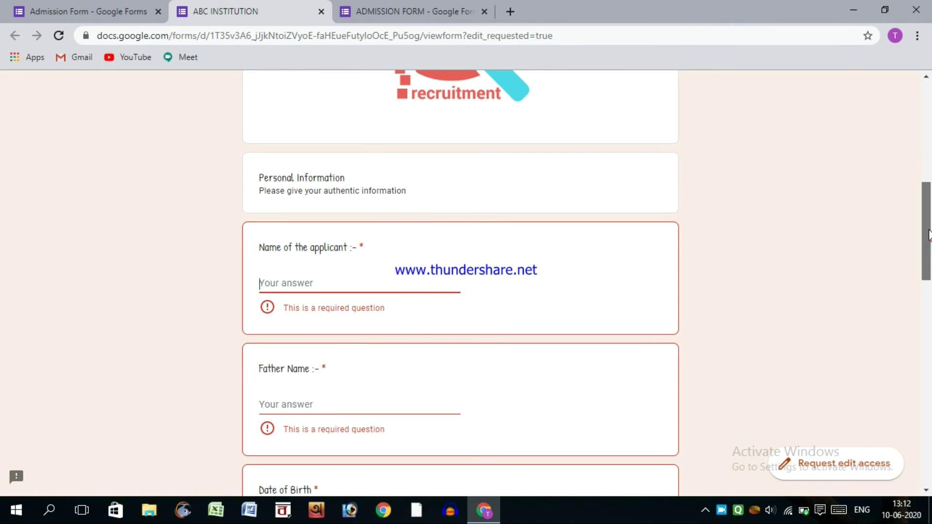
drag(929, 238, 896, 108)
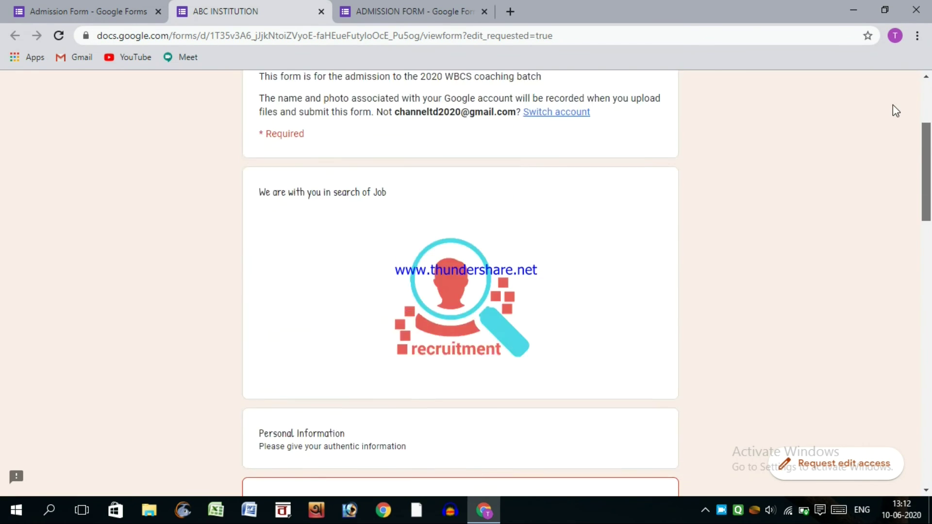
click(365, 12)
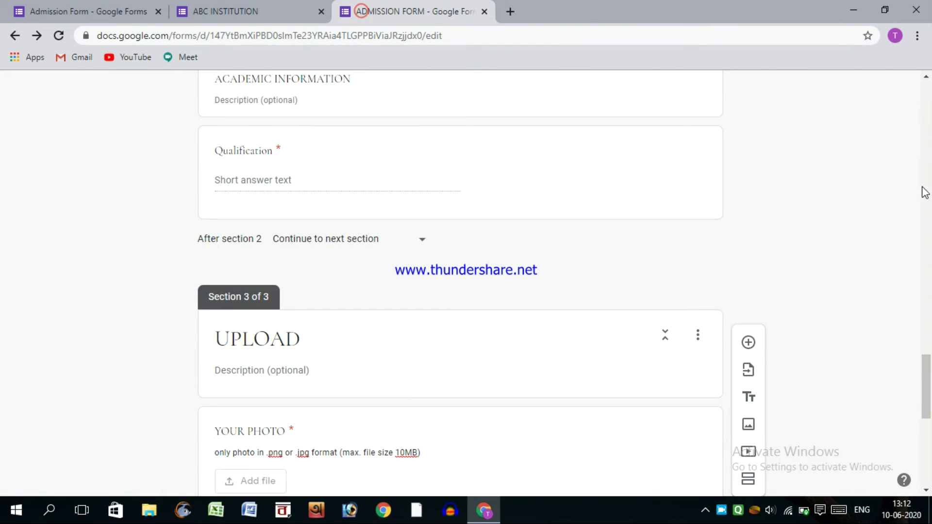
click(924, 266)
drag(925, 263, 924, 102)
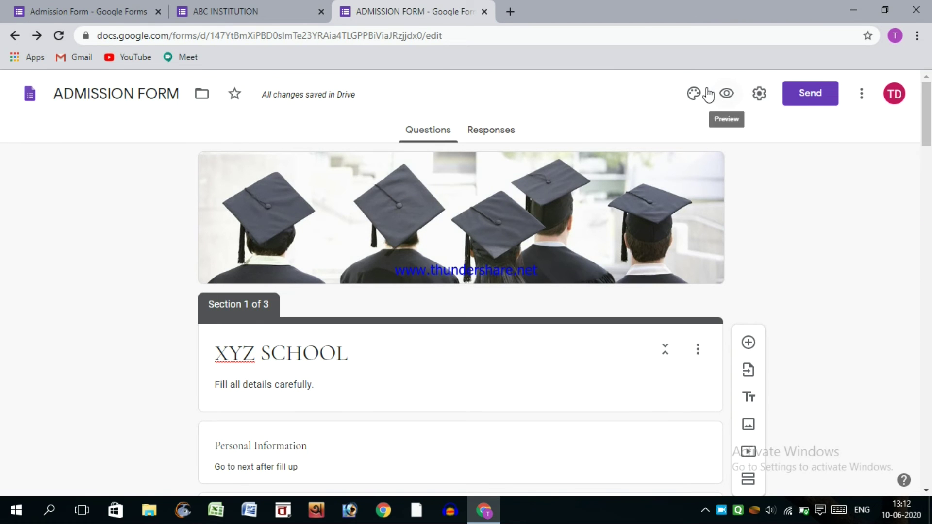
click(726, 94)
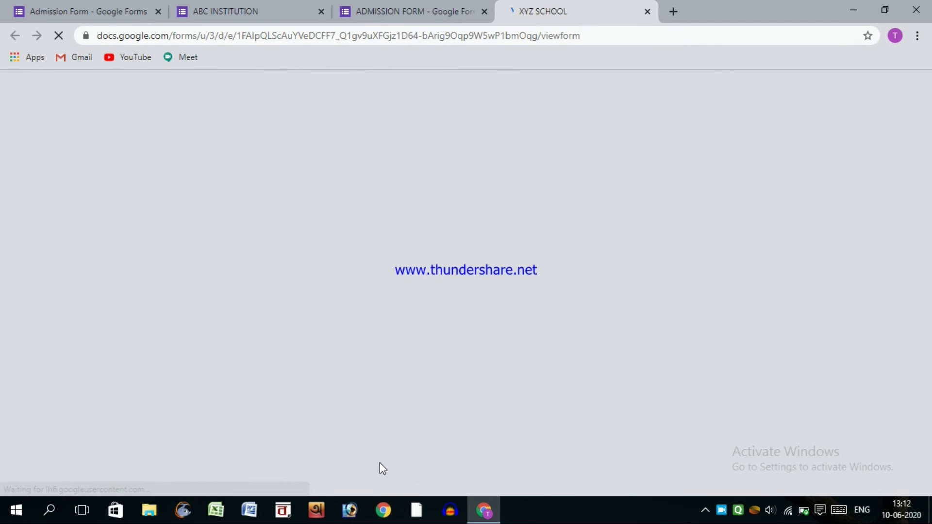
scroll(926, 165, down, 15)
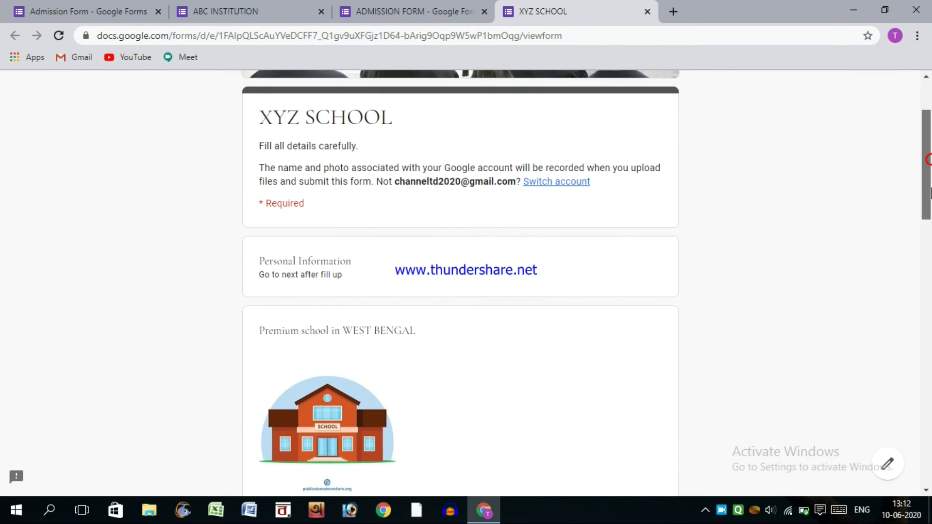
scroll(930, 448, down, 5)
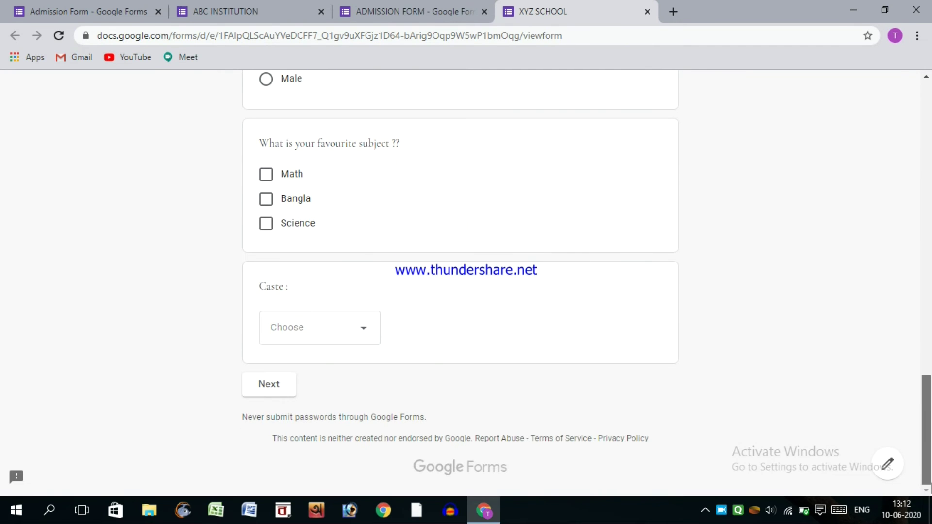
click(645, 11)
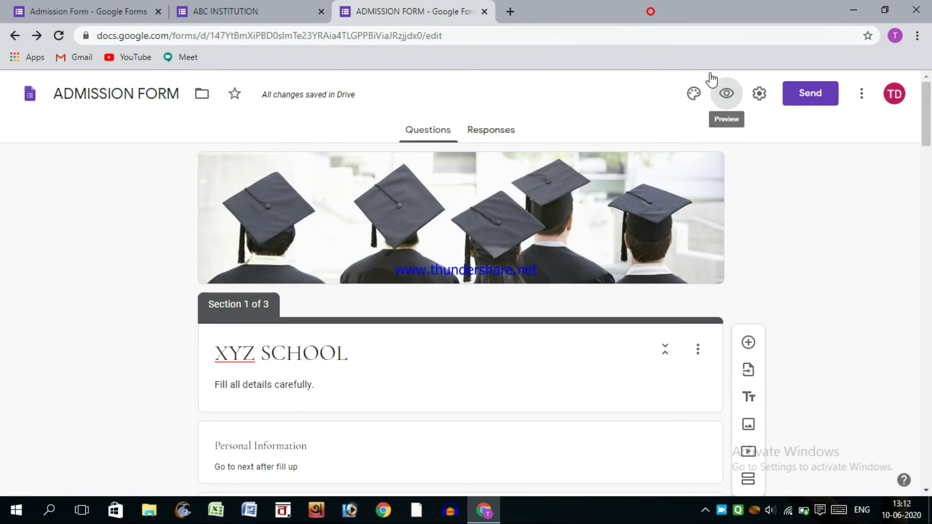
- In the Send form dialog, enter a test recipient e-mail address, then delete it to leave To empty
click(804, 94)
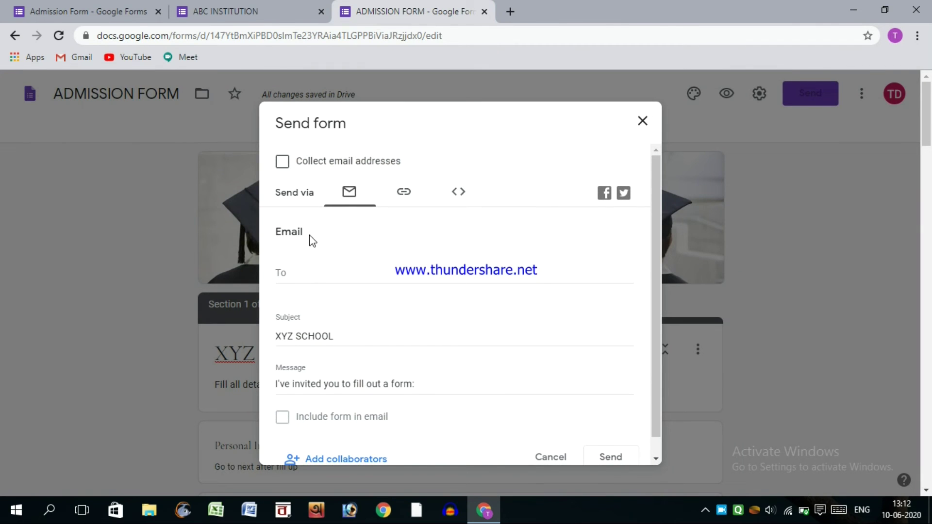
click(307, 272)
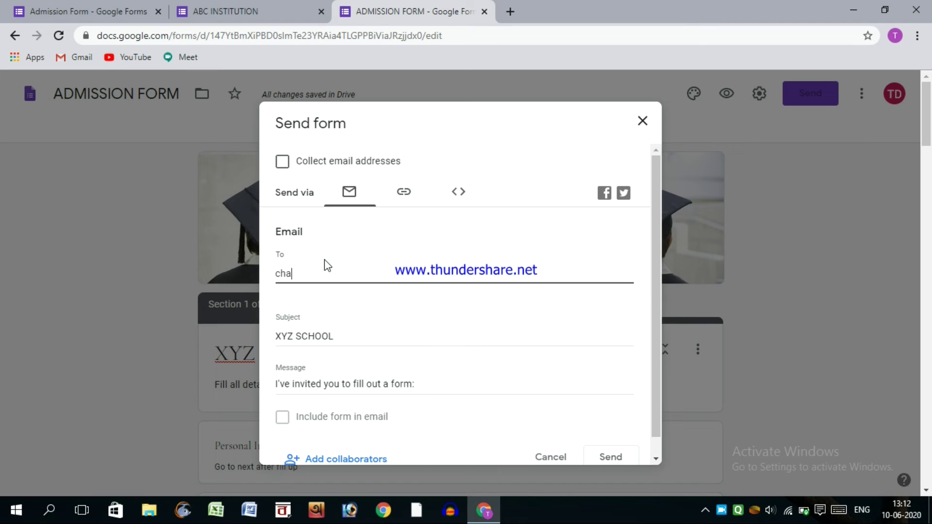
text(ch)
key(BackSpace)
key(BackSpace)
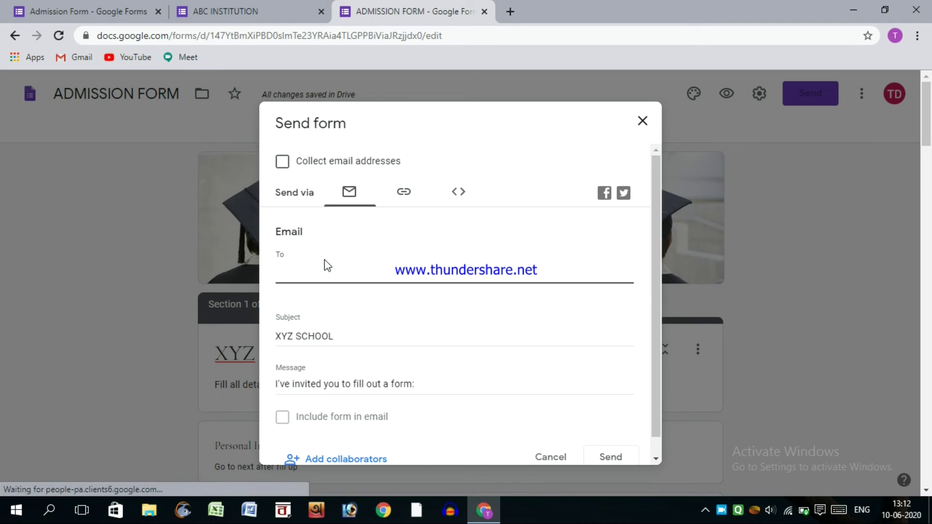
text(abc@hjsds.)
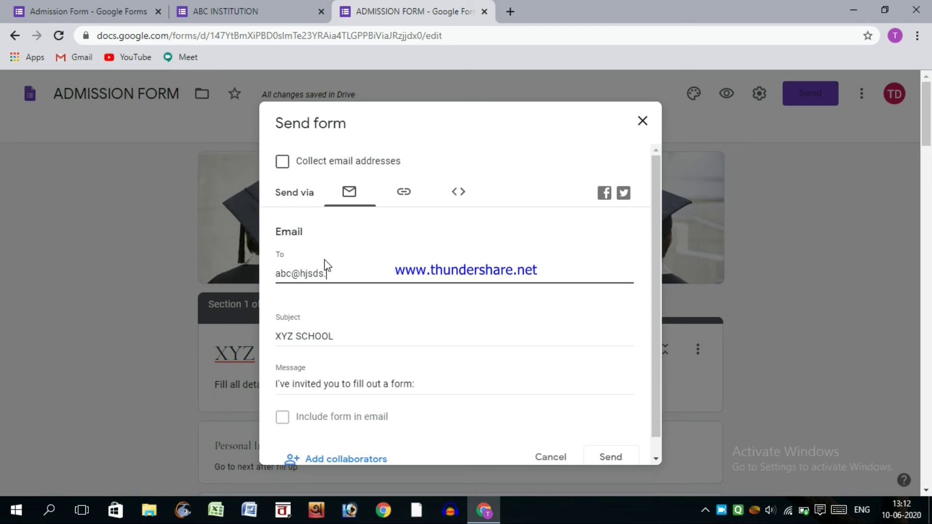
text(cjsjs)
drag(359, 266, 243, 272)
key(BackSpace)
- Shorten the form's share link to a forms.gle address, select it, and close the dialog
click(388, 203)
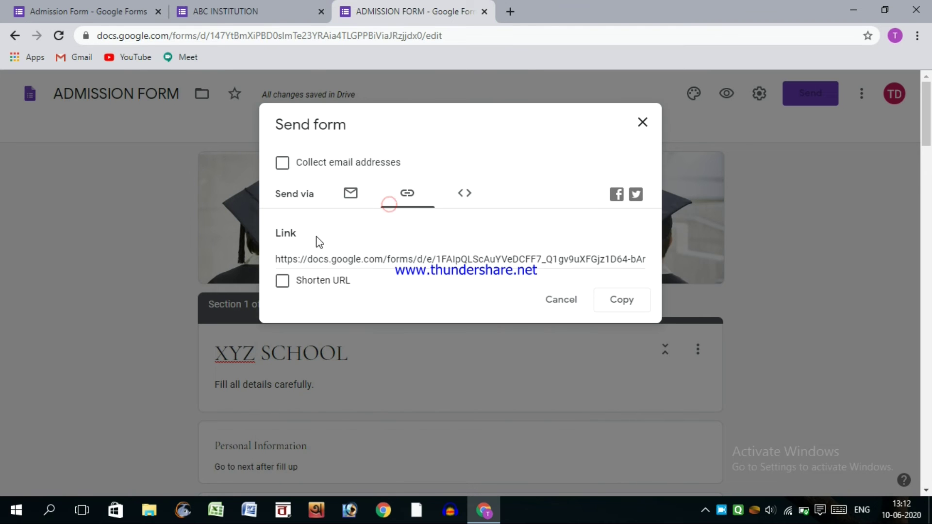
click(282, 281)
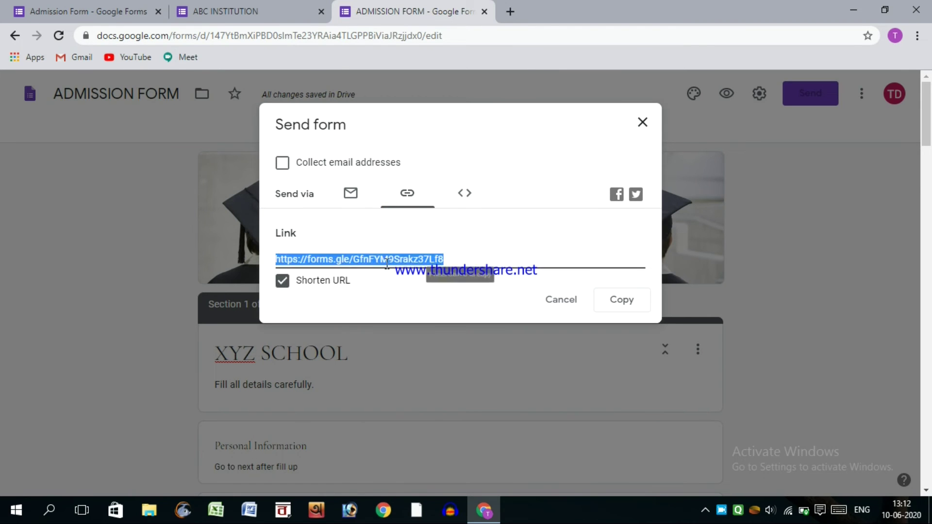
click(359, 261)
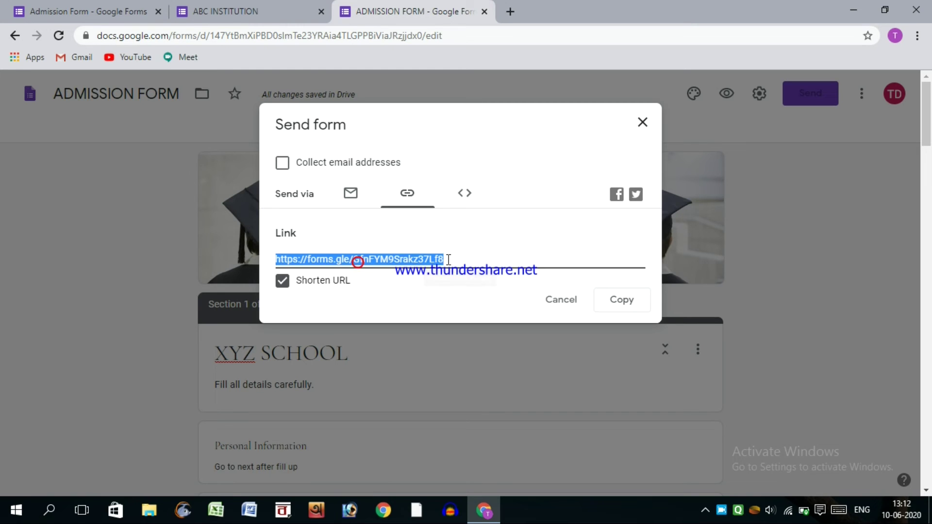
click(458, 257)
drag(382, 256, 403, 229)
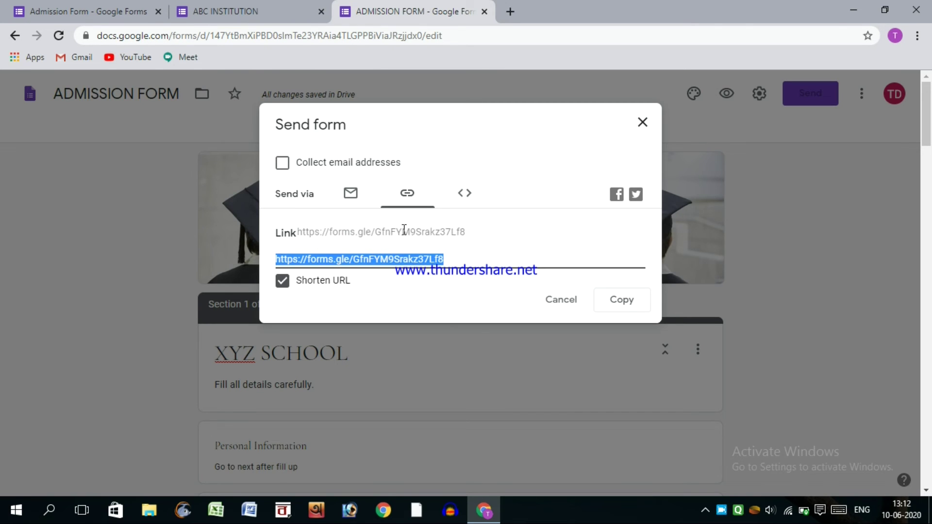
click(643, 124)
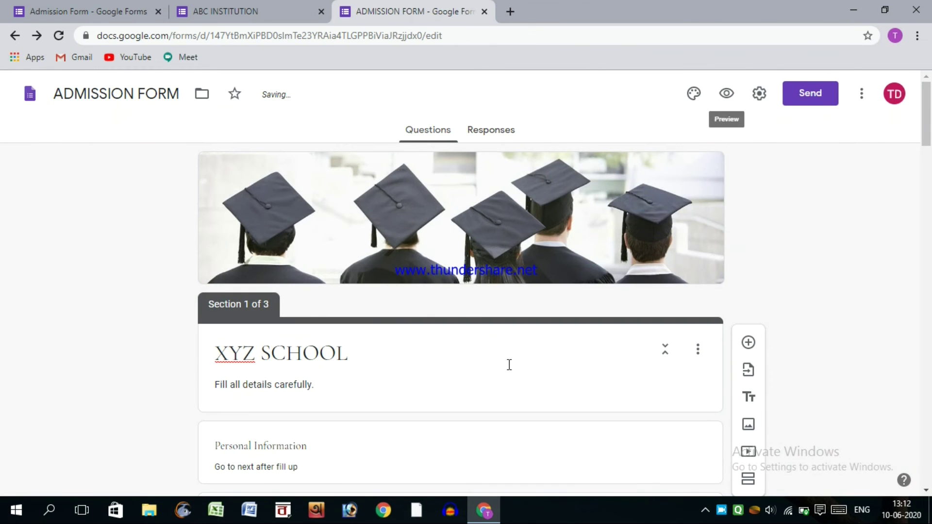
click(756, 102)
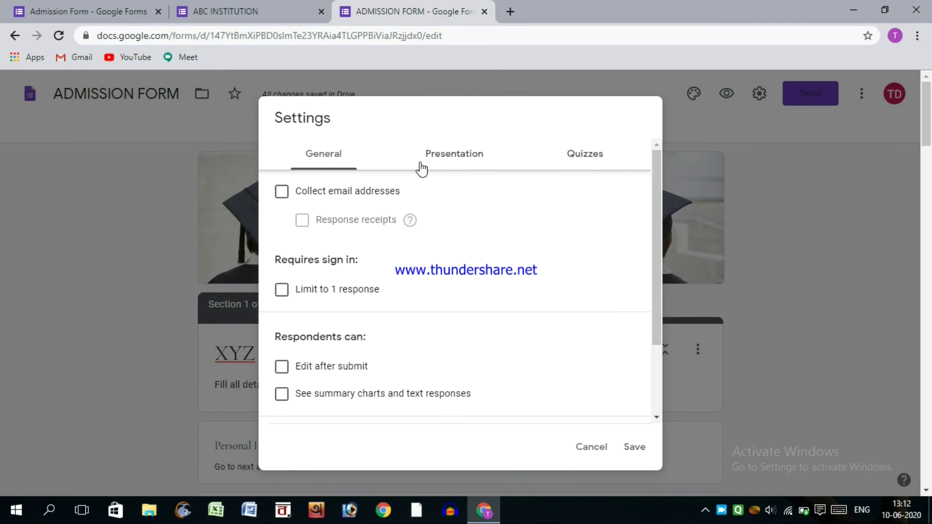
click(597, 158)
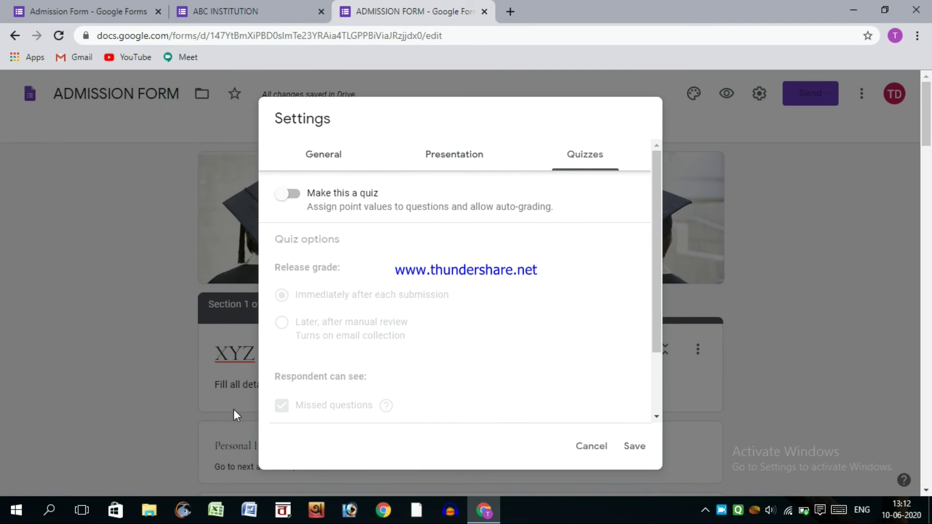
click(291, 193)
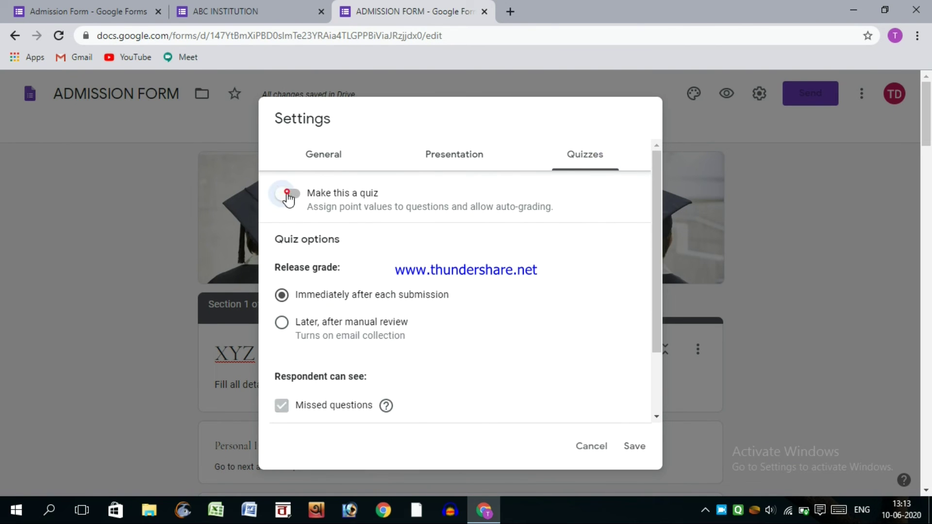
click(294, 197)
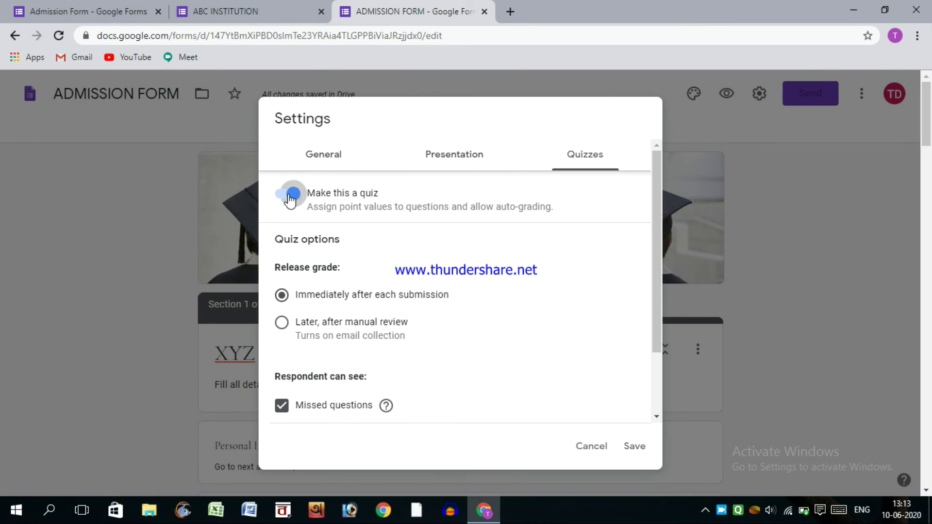
click(591, 447)
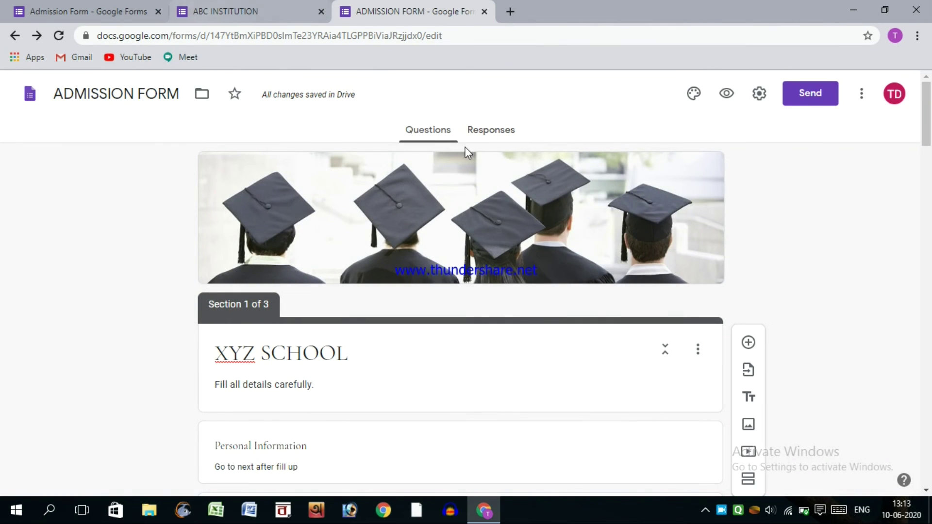
- Scroll through the ABC INSTITUTION live response page, focusing the applicant name field
click(238, 10)
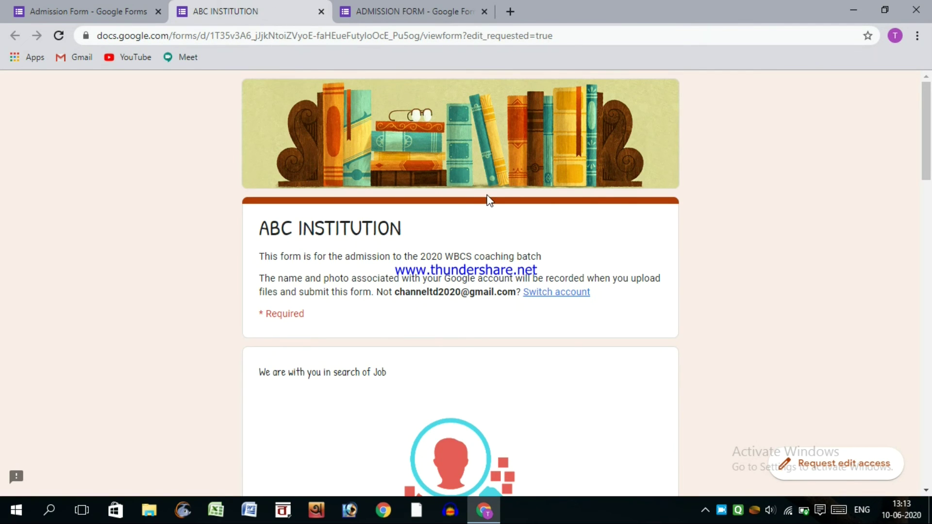
scroll(490, 200, down, 7)
scroll(494, 199, down, 4)
click(350, 179)
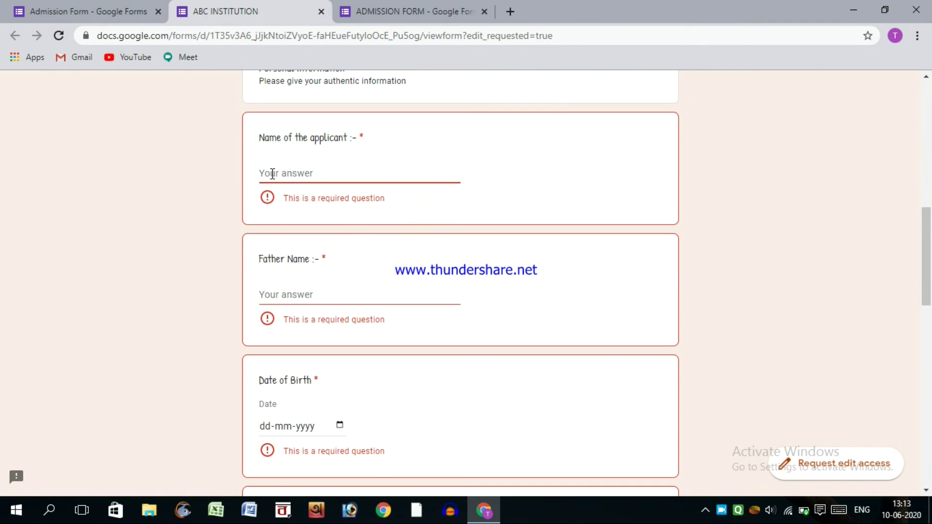
scroll(272, 173, down, 15)
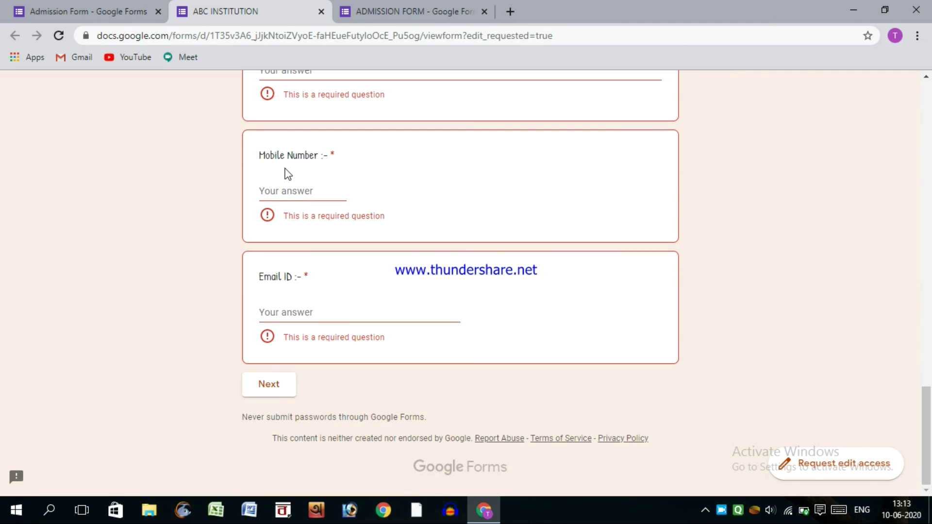
drag(921, 416, 925, 471)
- Cycle through the open form tabs and settle on the ABC INSTITUTION Admission Form editor
click(71, 4)
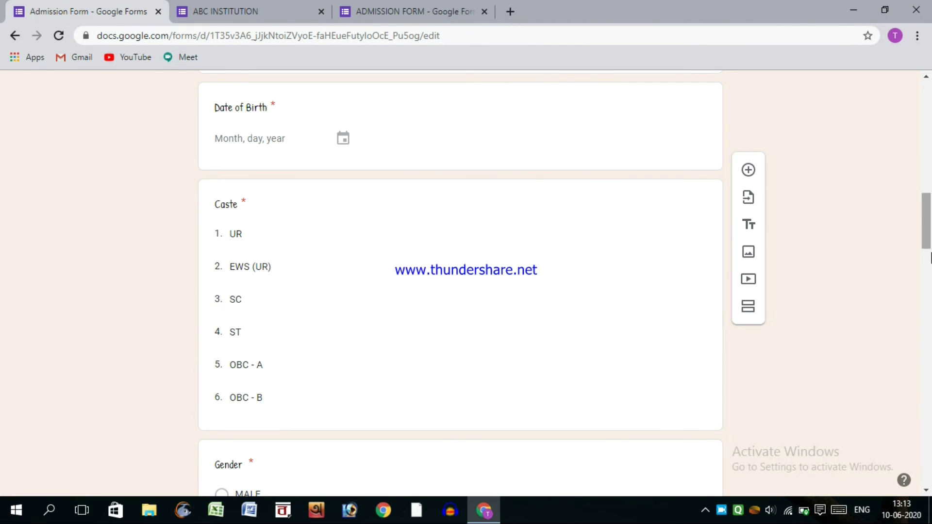
mouse_move(925, 229)
mouse_down()
mouse_move(927, 112)
mouse_move(930, 365)
mouse_move(928, 178)
mouse_up()
click(410, 11)
click(78, 10)
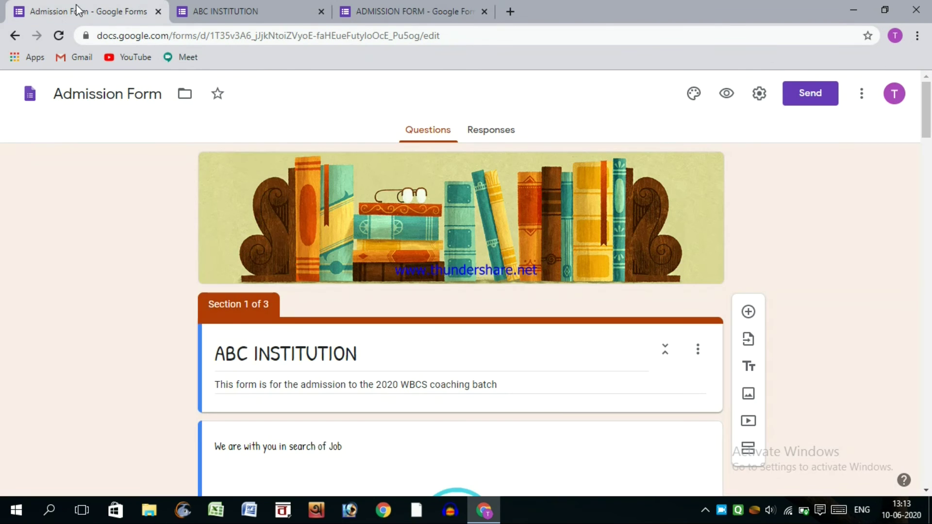
- Close the ABC INSTITUTION response page tab, confirming Leave to discard the unsaved response
drag(927, 124, 930, 478)
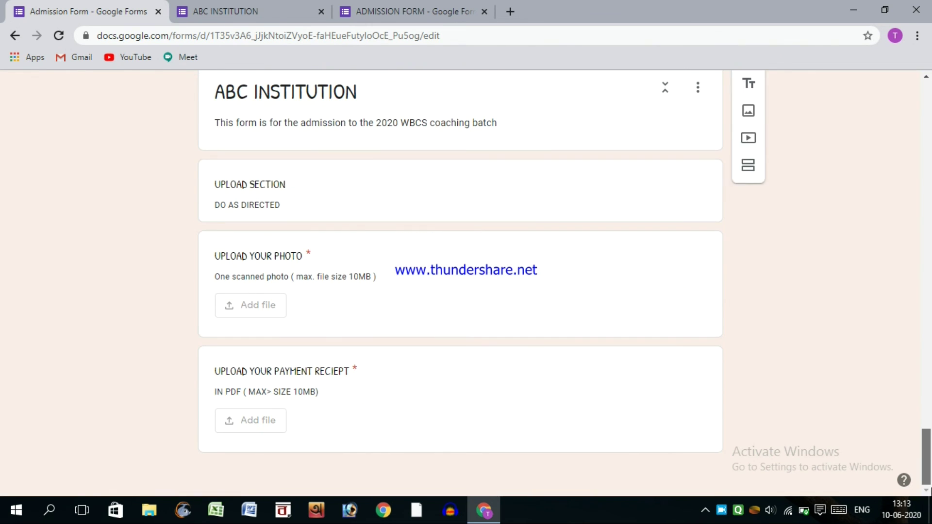
click(264, 6)
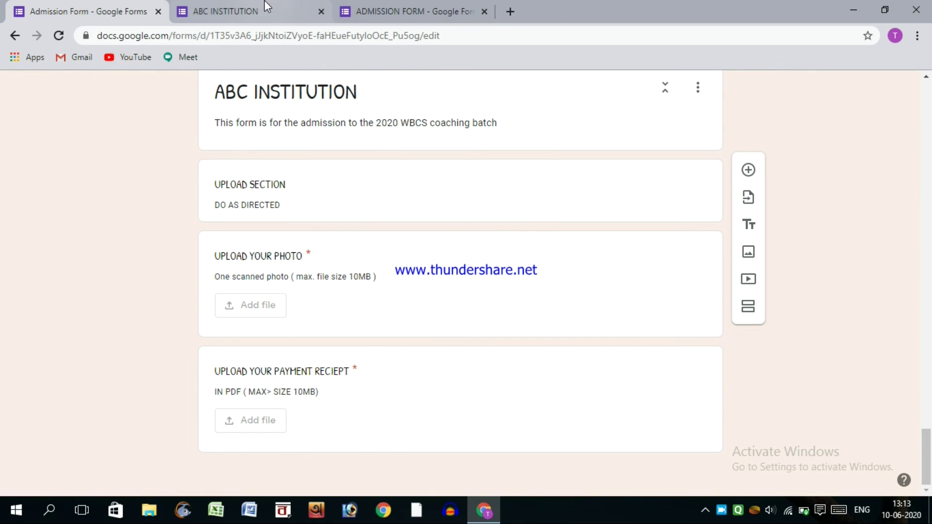
scroll(930, 328, up, 20)
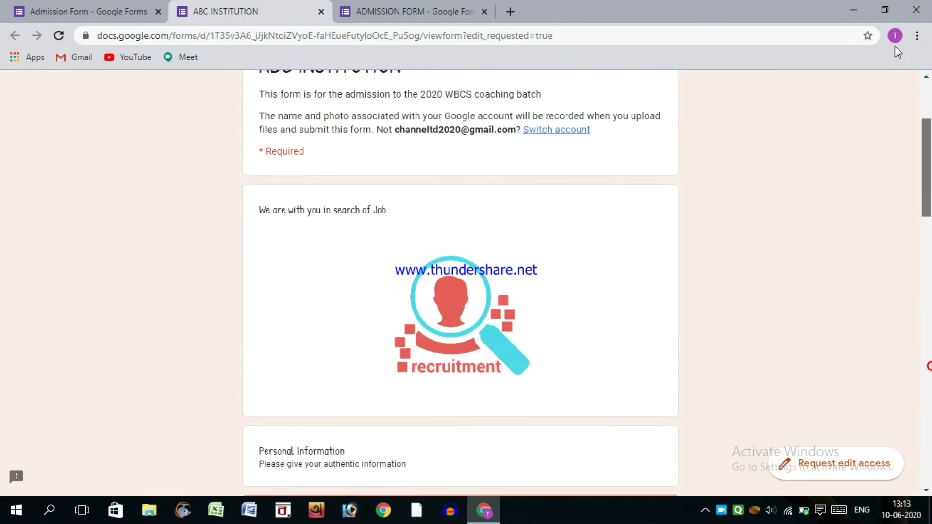
click(321, 12)
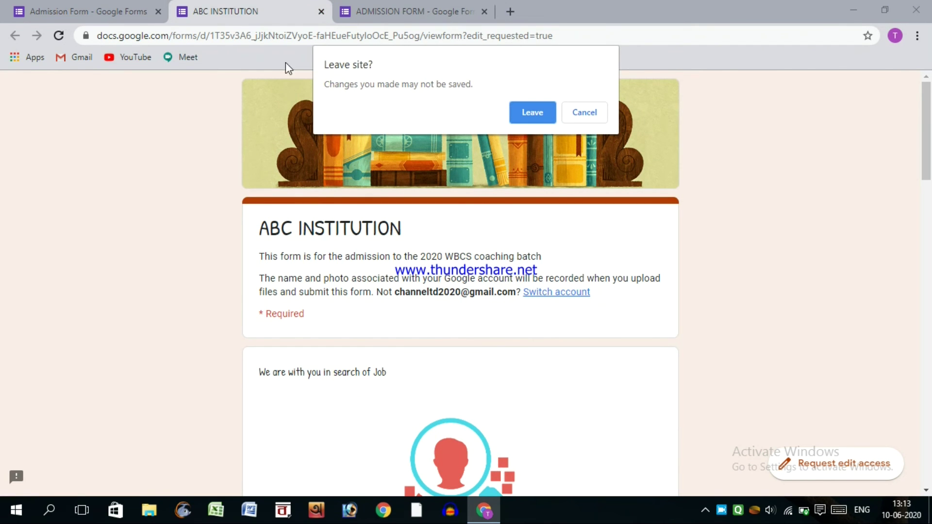
click(532, 117)
- Back in the Admission Form editor, preview the ABC INSTITUTION form as respondents see it
click(115, 6)
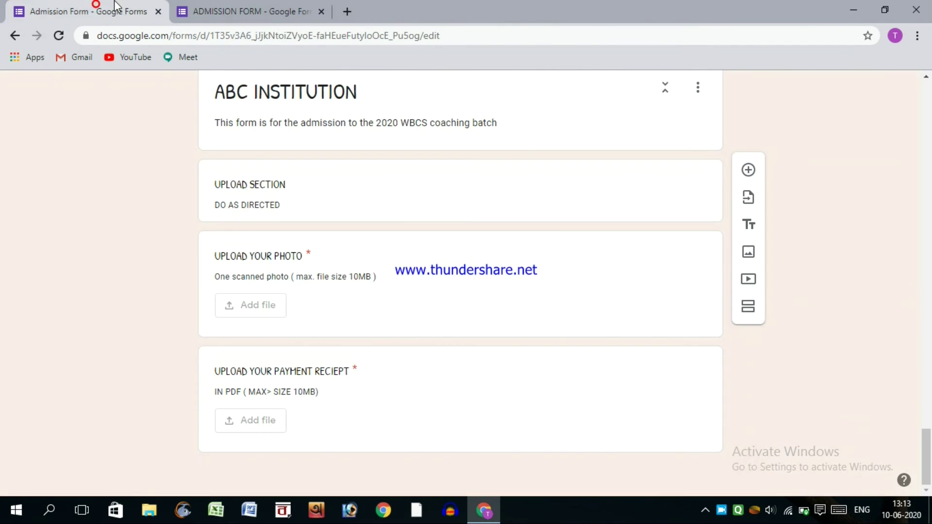
scroll(918, 229, up, 15)
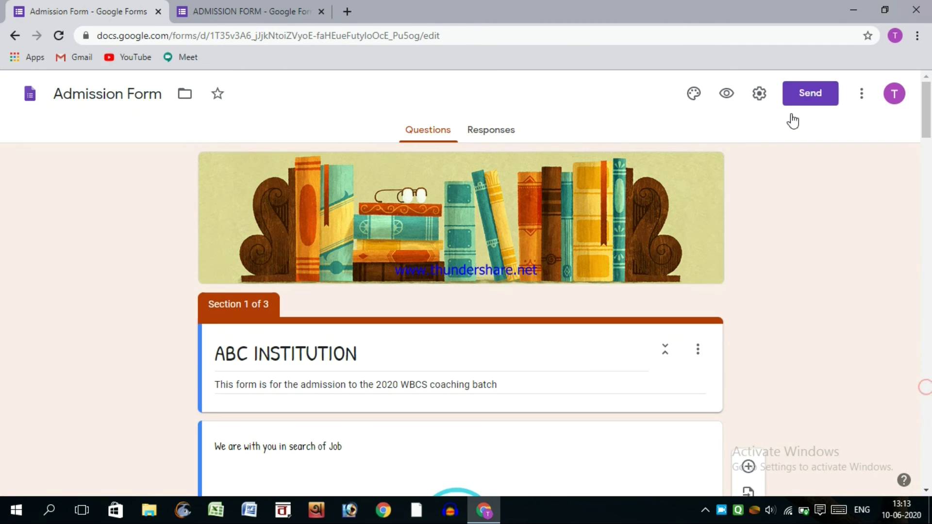
click(727, 93)
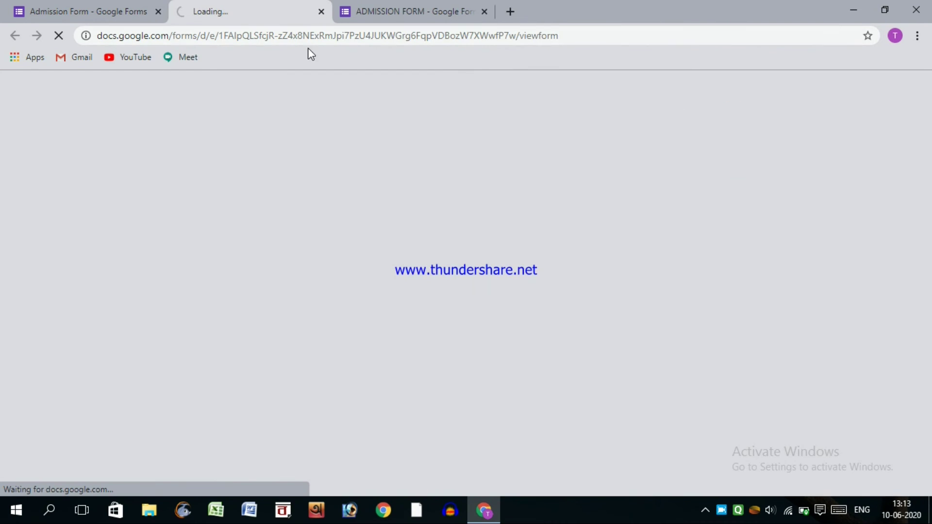
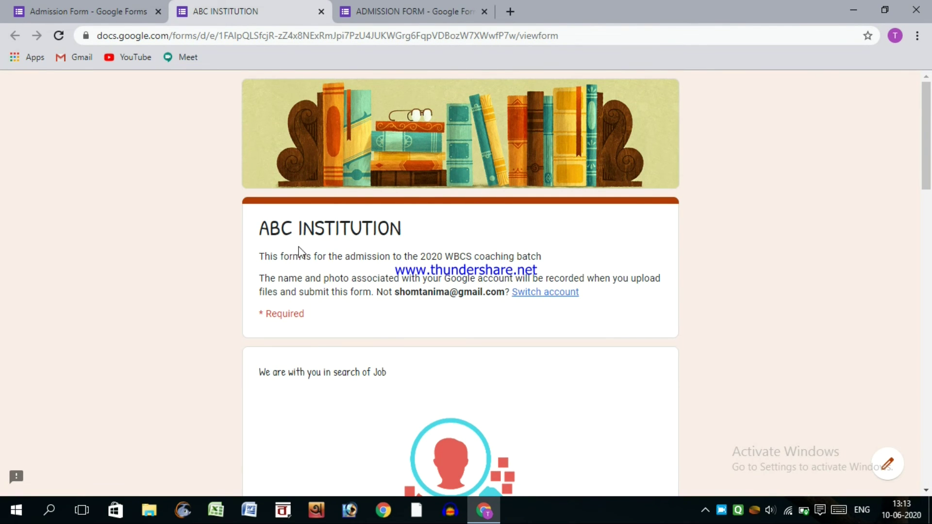
- Fill in the applicant's name and the father's name on the live form
scroll(299, 250, down, 5)
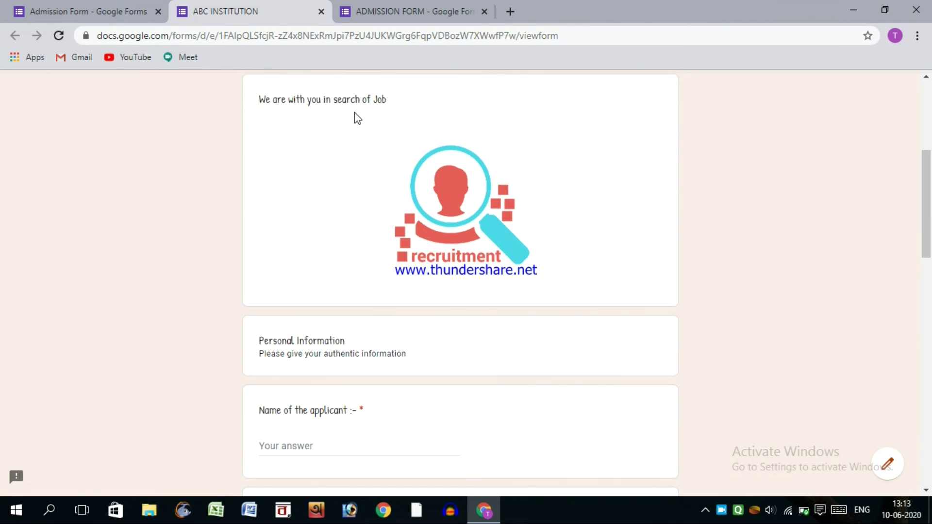
scroll(612, 206, up, 4)
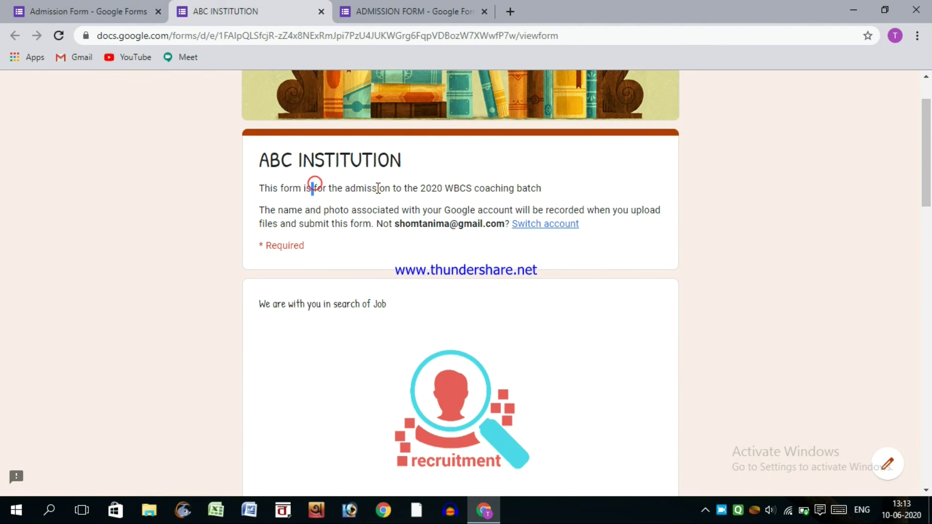
drag(355, 188, 541, 189)
click(329, 206)
scroll(427, 318, down, 4)
scroll(403, 274, down, 4)
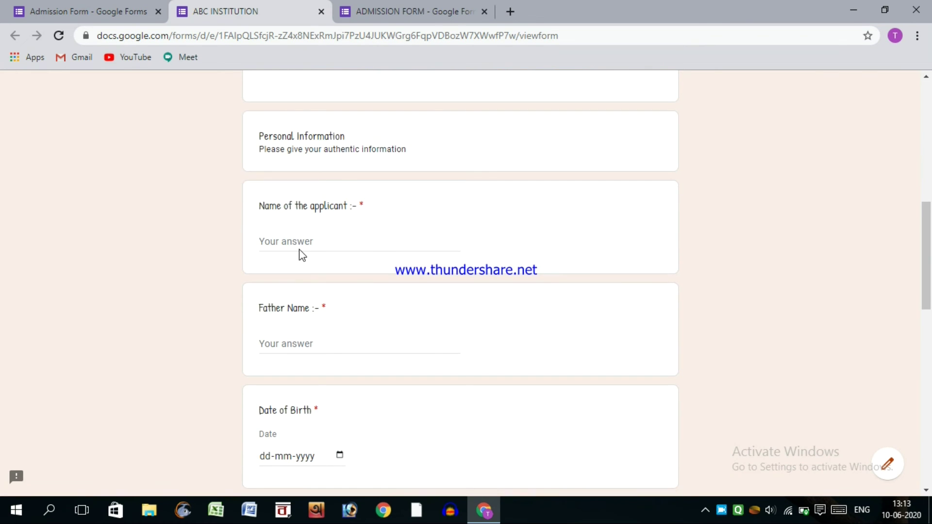
click(287, 244)
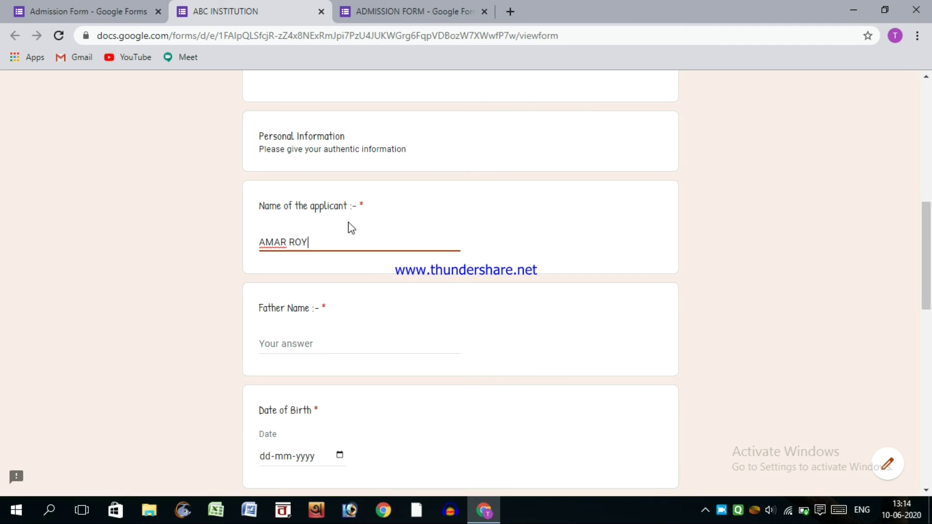
click(210, 261)
scroll(210, 261, down, 3)
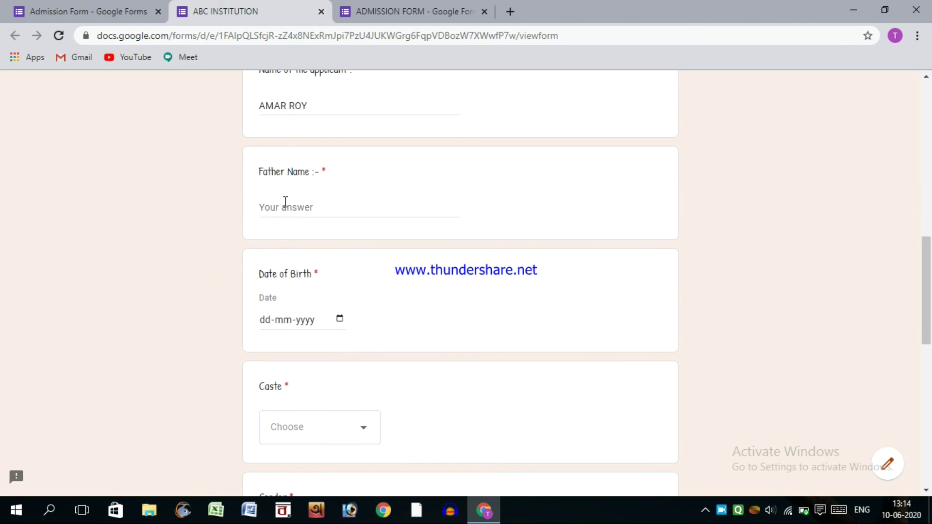
click(285, 201)
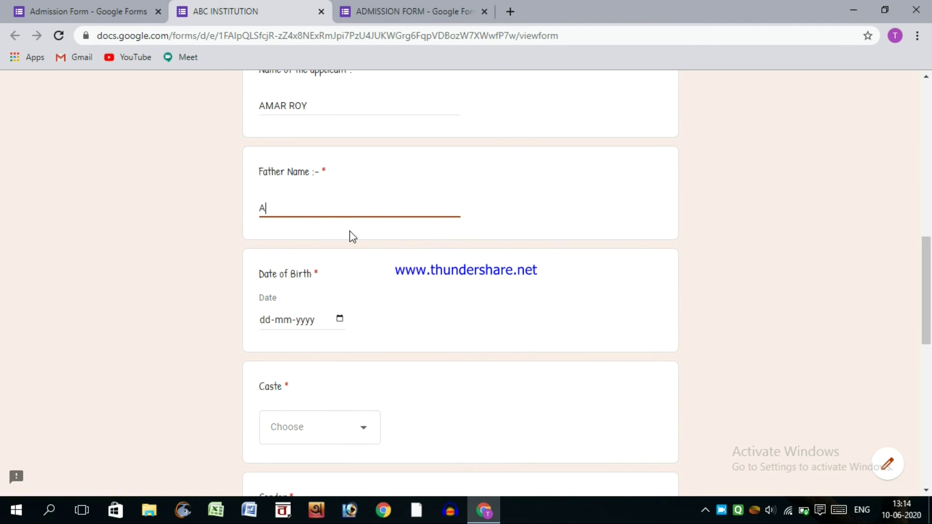
- Start entering the date of birth by typing into the date field's day and year parts
scroll(363, 234, down, 2)
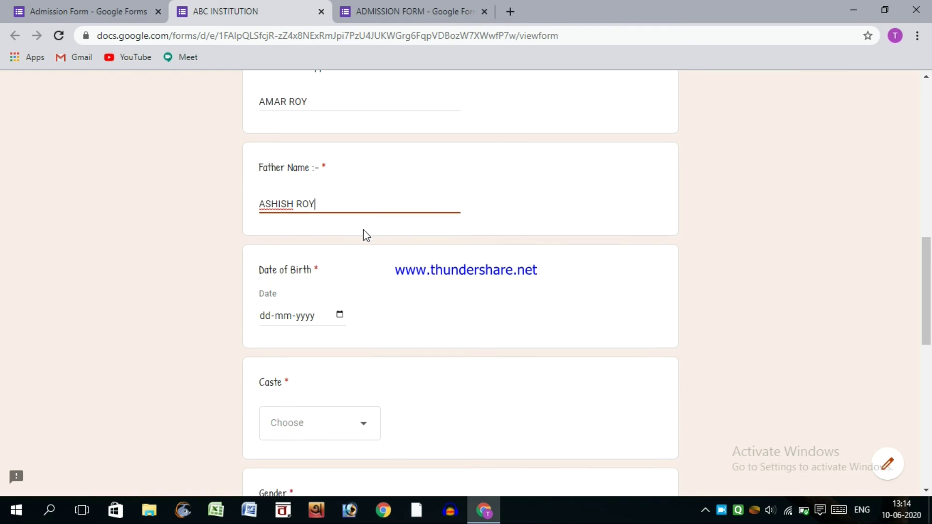
triple_click(256, 206)
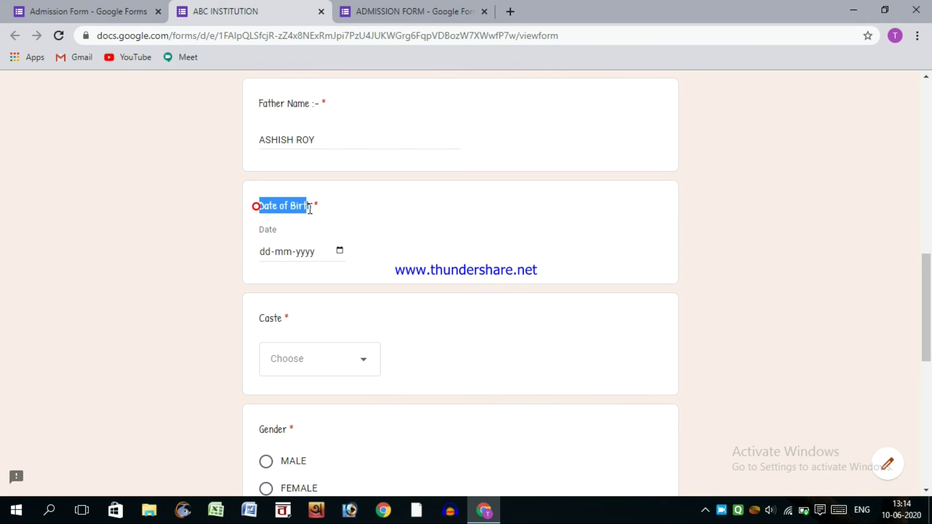
click(336, 211)
click(277, 256)
click(299, 257)
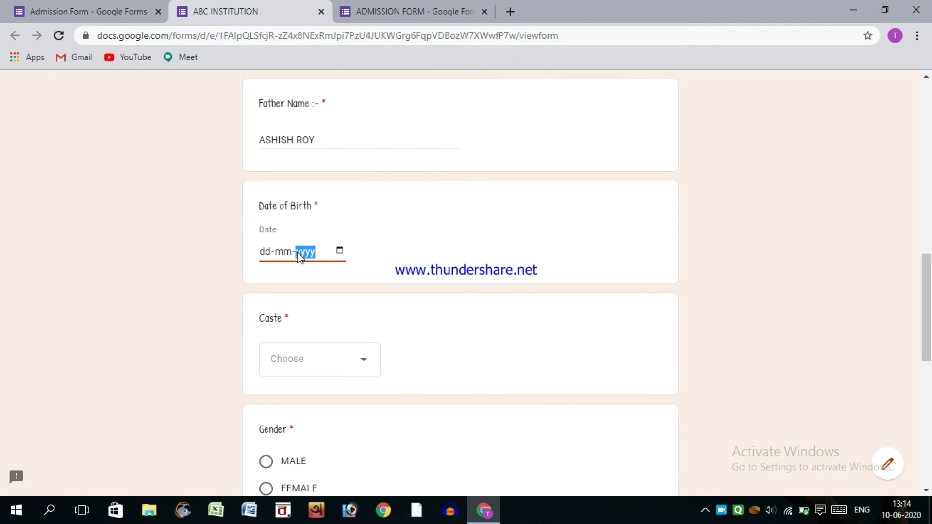
click(267, 253)
text(02-02-0030)
- Use the calendar's year, month and day pickers to set Date of Birth to 13-08-2000
click(339, 251)
click(329, 275)
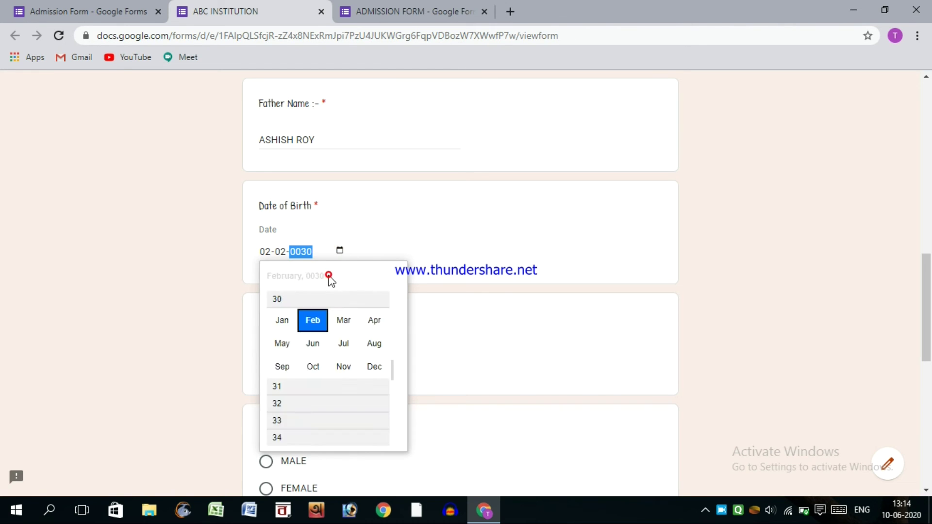
scroll(297, 334, up, 3)
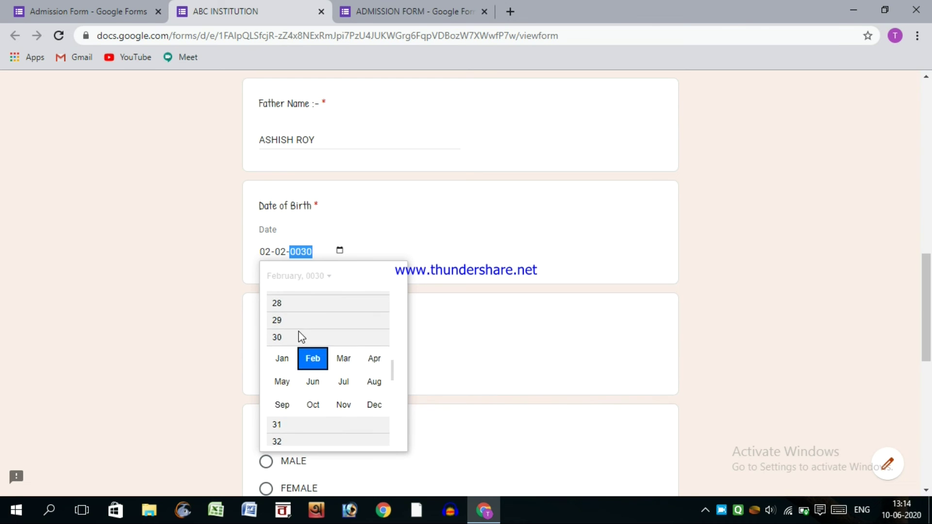
drag(391, 368, 387, 310)
scroll(310, 386, down, 2)
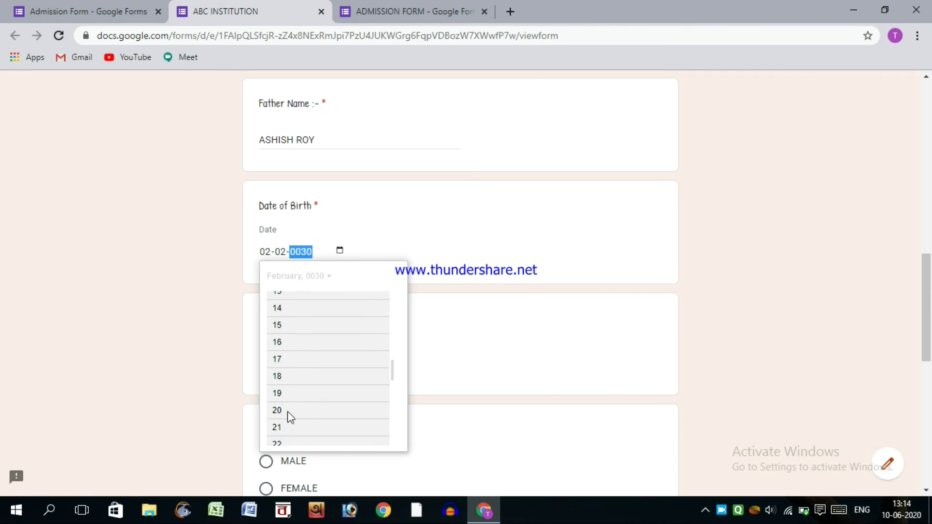
click(279, 416)
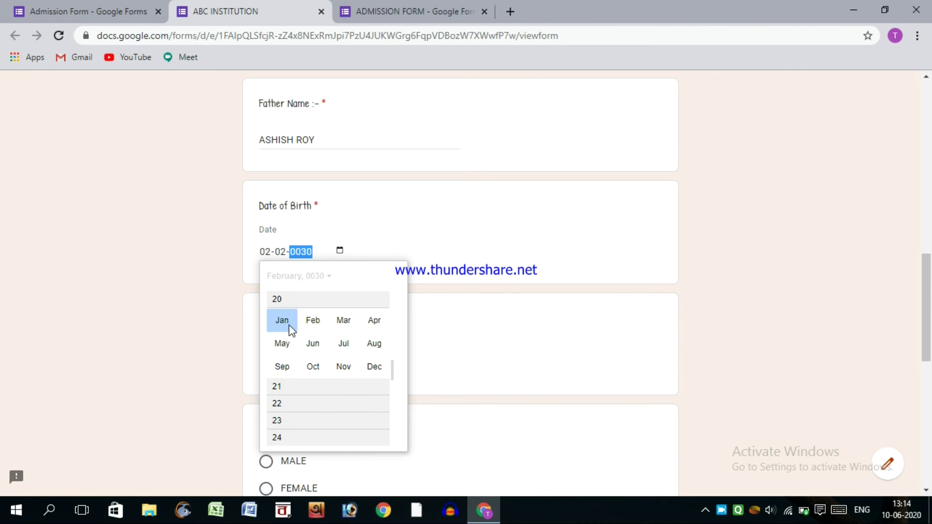
click(373, 343)
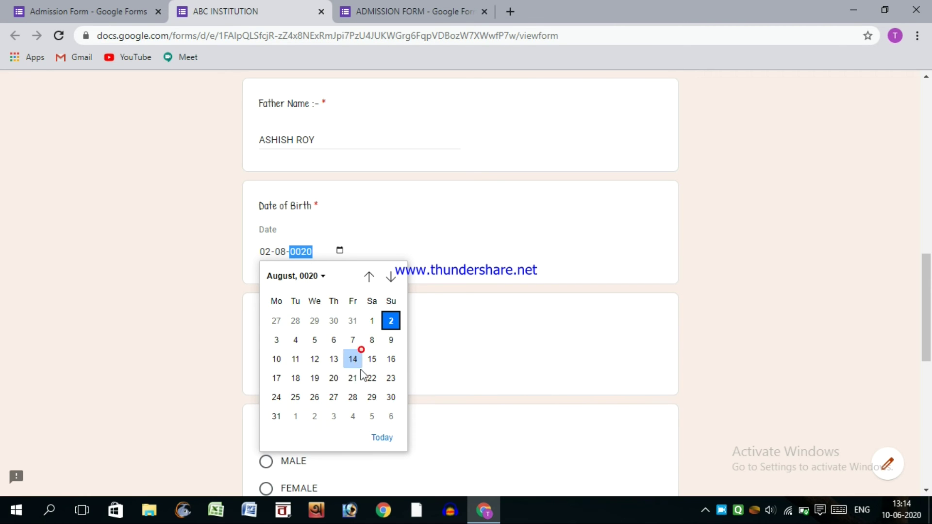
click(329, 359)
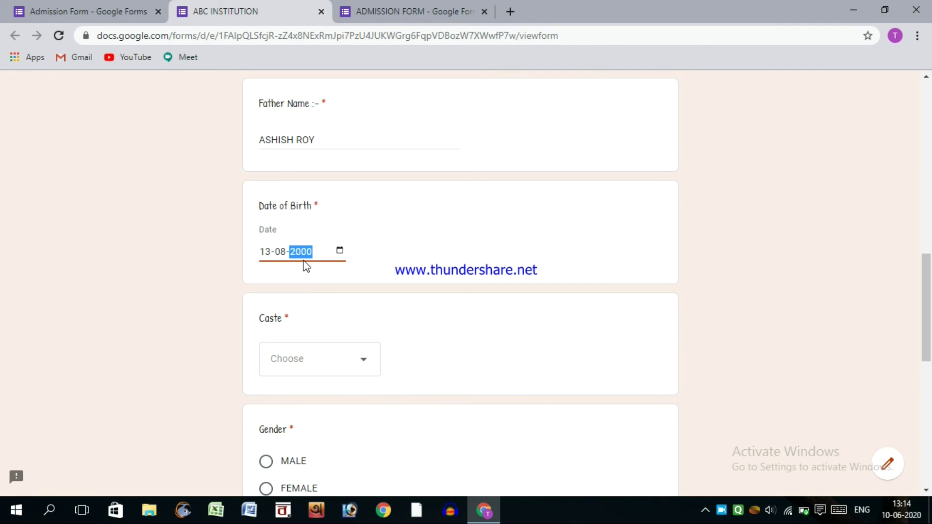
click(395, 212)
scroll(310, 272, down, 3)
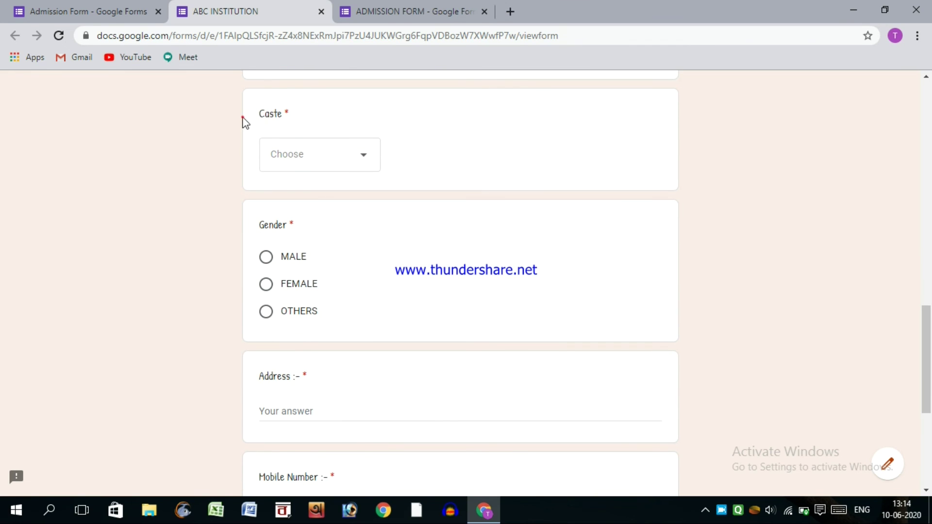
- Answer Caste with UR from the dropdown and Gender with MALE
drag(242, 117, 300, 115)
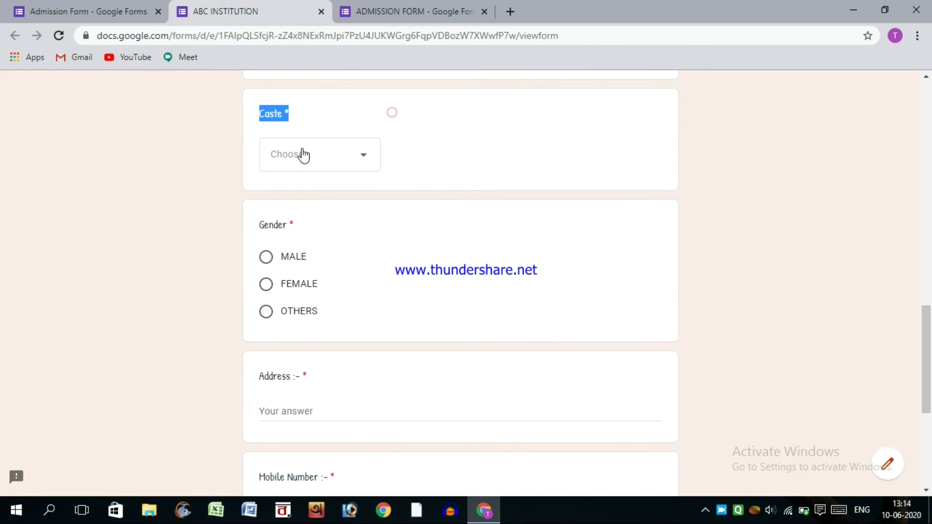
click(313, 120)
click(328, 165)
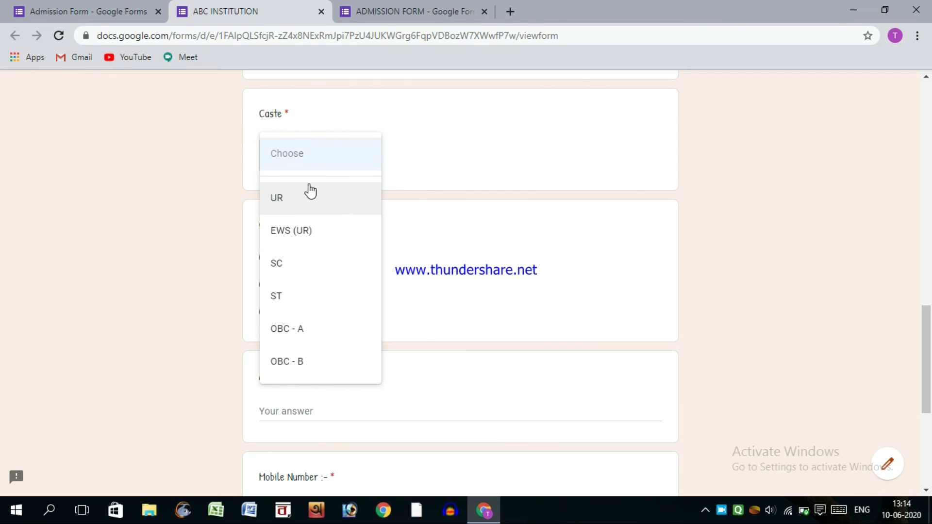
click(280, 196)
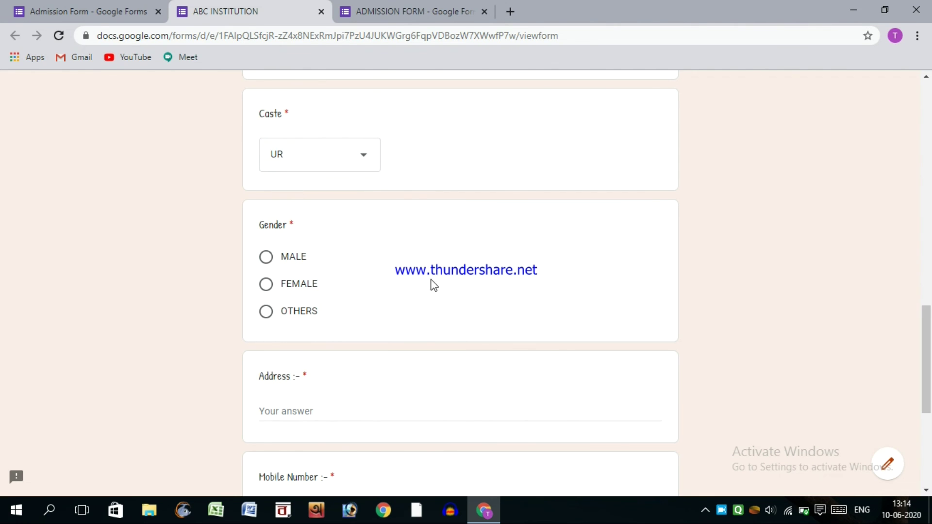
scroll(434, 285, down, 3)
drag(261, 89, 299, 95)
click(280, 90)
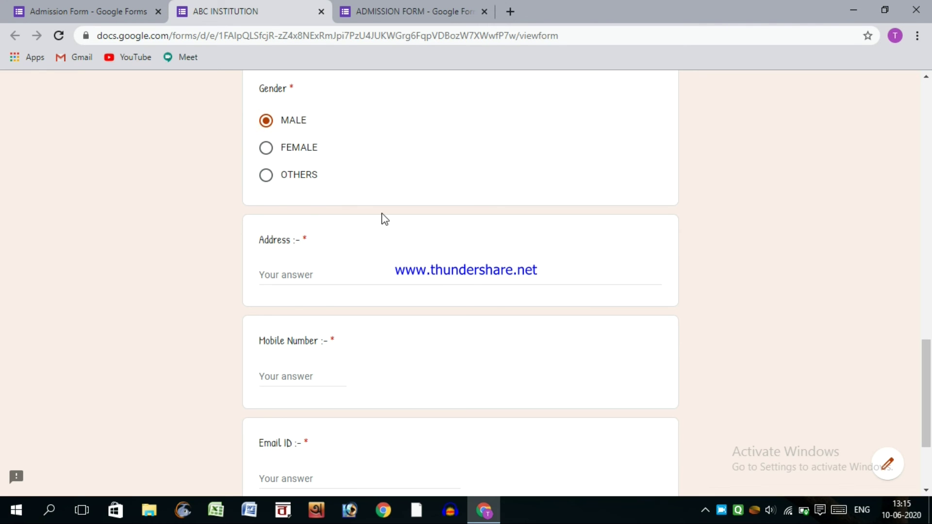
- Type the applicant's address into the Address field
scroll(287, 135, down, 3)
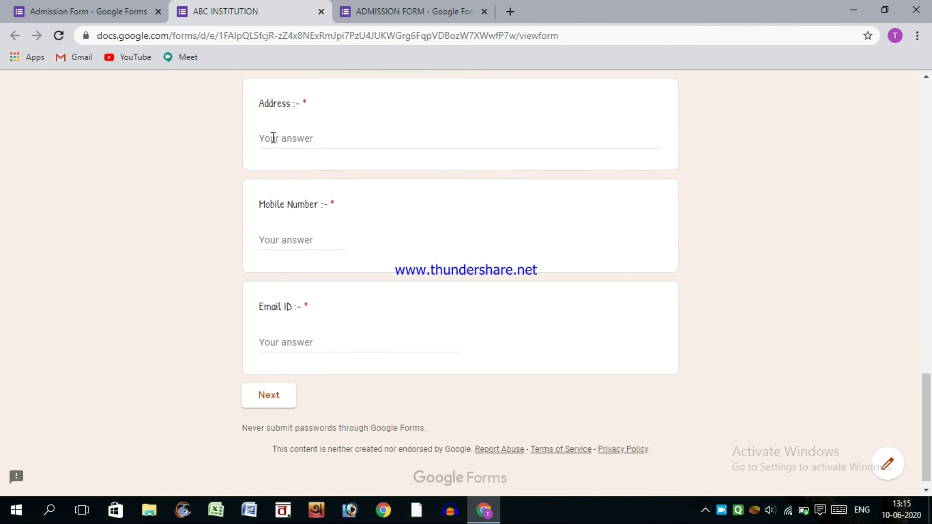
click(272, 138)
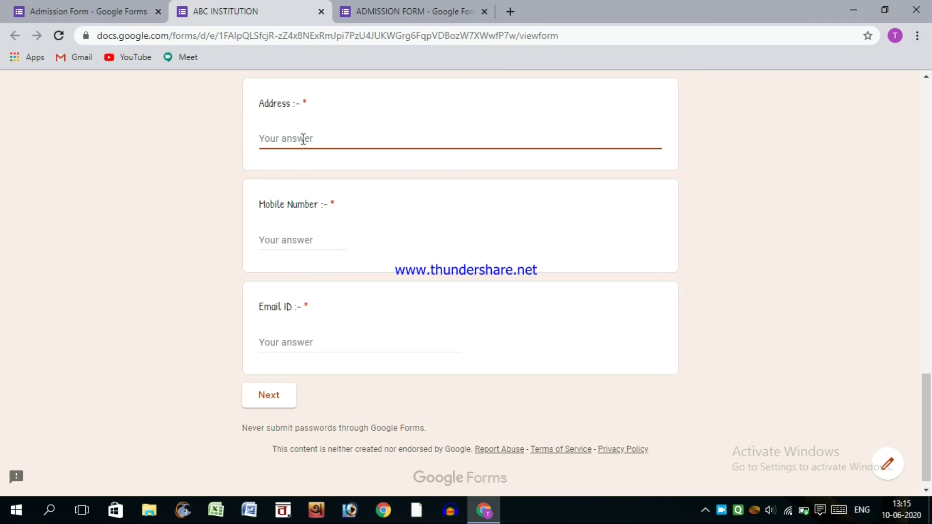
text(NADIA, HARINGHA)
text(TA )
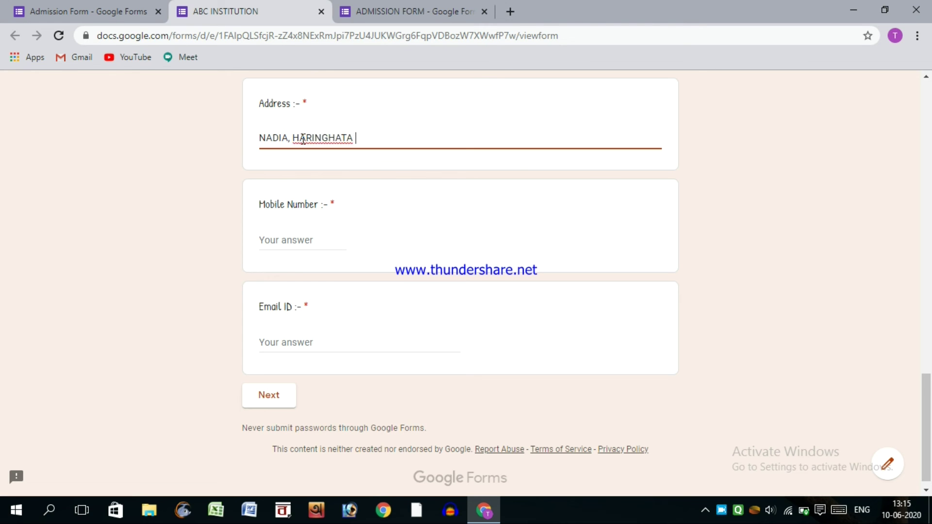
text(, WEST BENGAL)
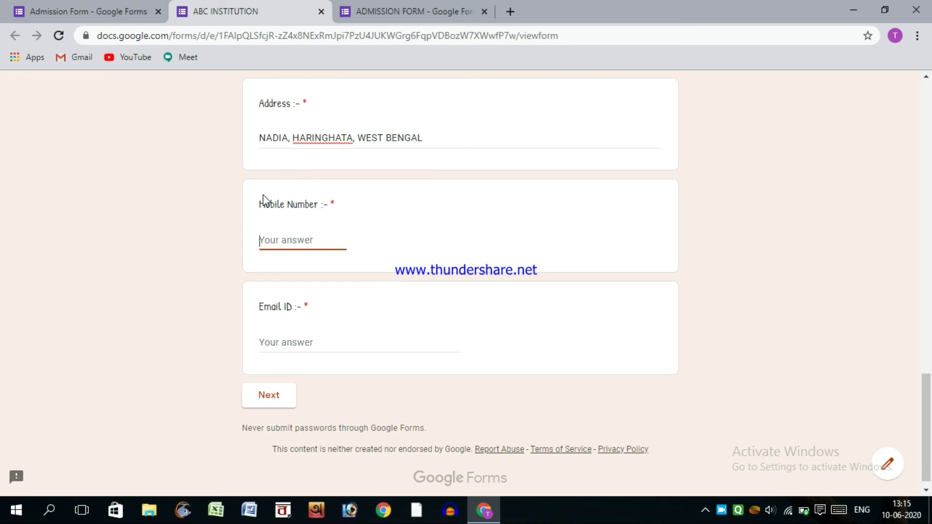
- Type a letter in Mobile Number to trigger 'Must be a number', then replace it with digits
drag(261, 208, 336, 208)
click(283, 248)
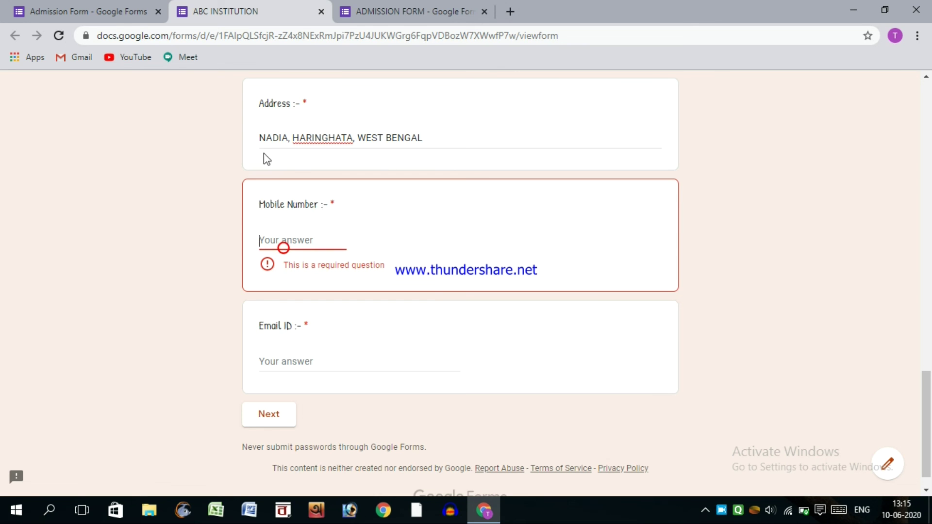
click(390, 15)
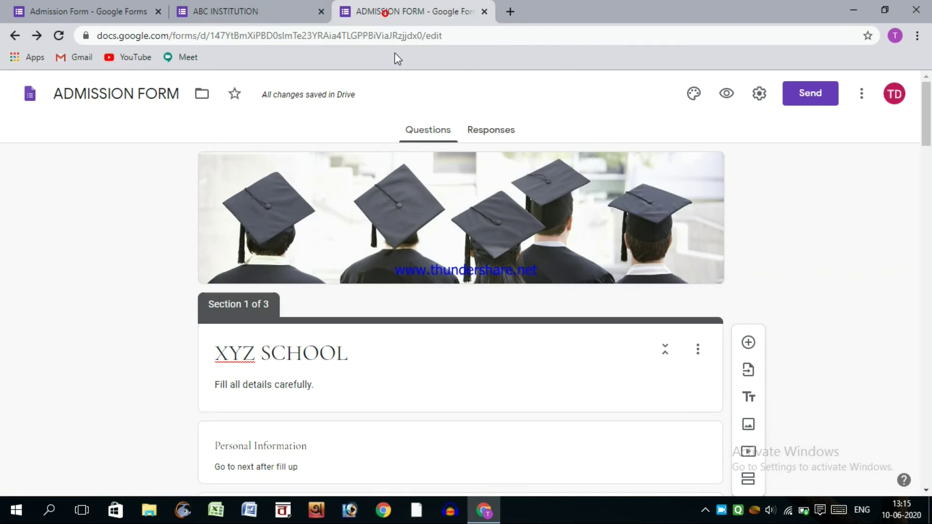
click(254, 12)
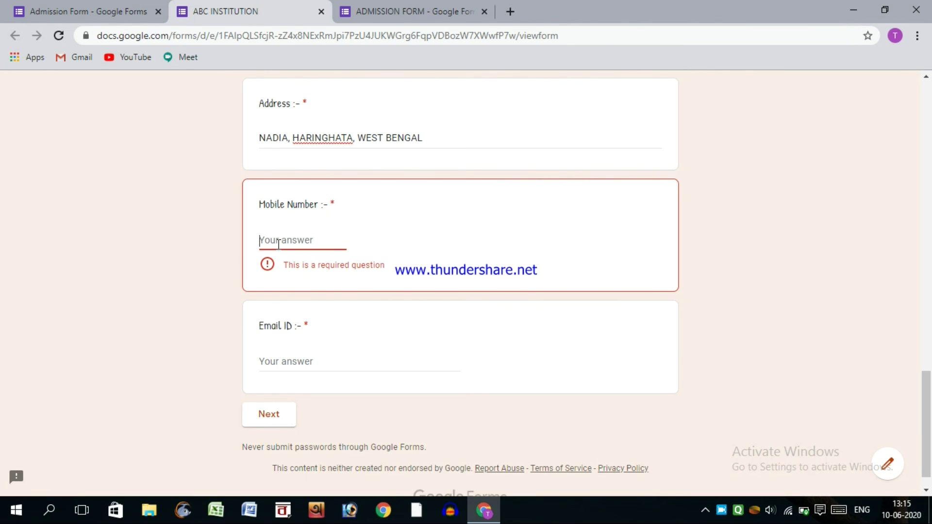
text(ade)
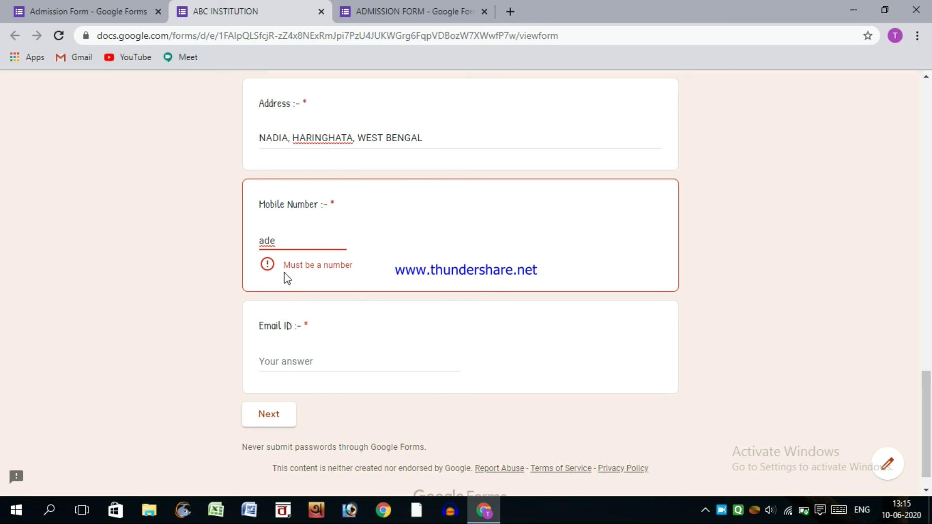
drag(285, 264, 354, 263)
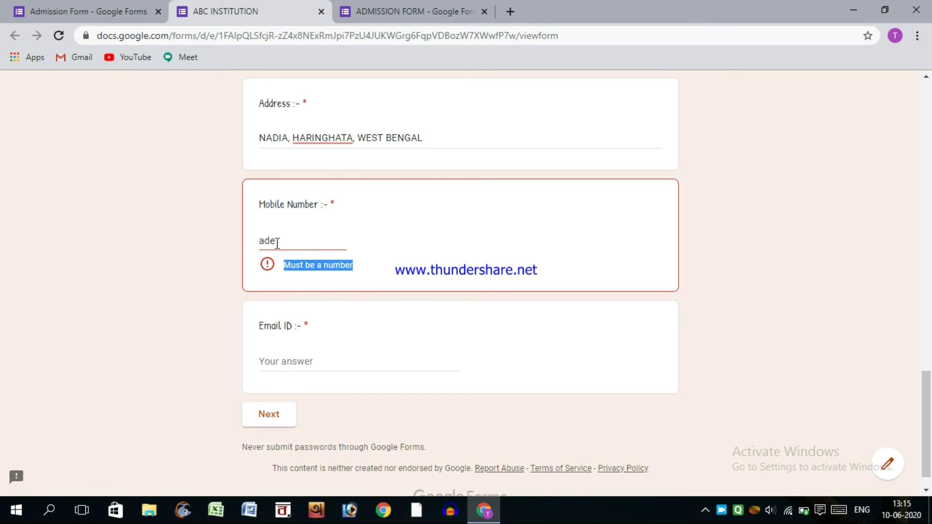
drag(280, 242, 255, 241)
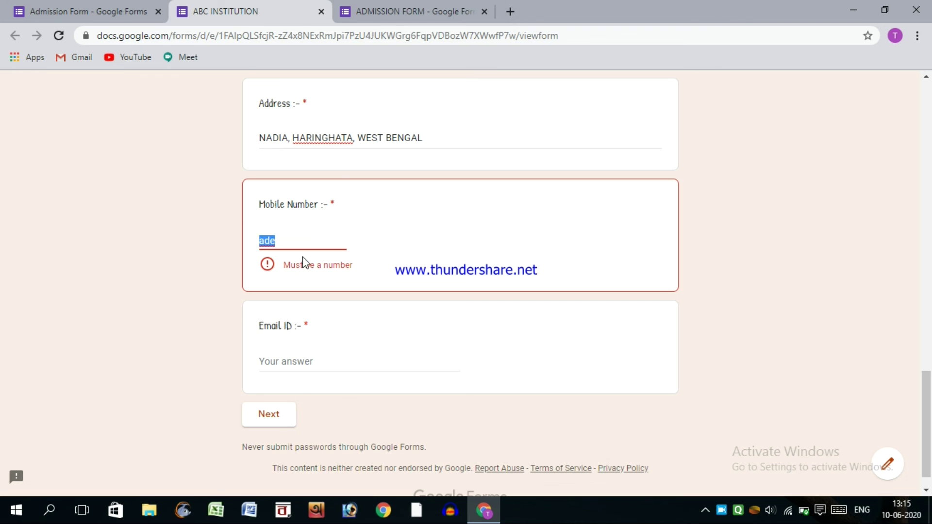
text(1234567890)
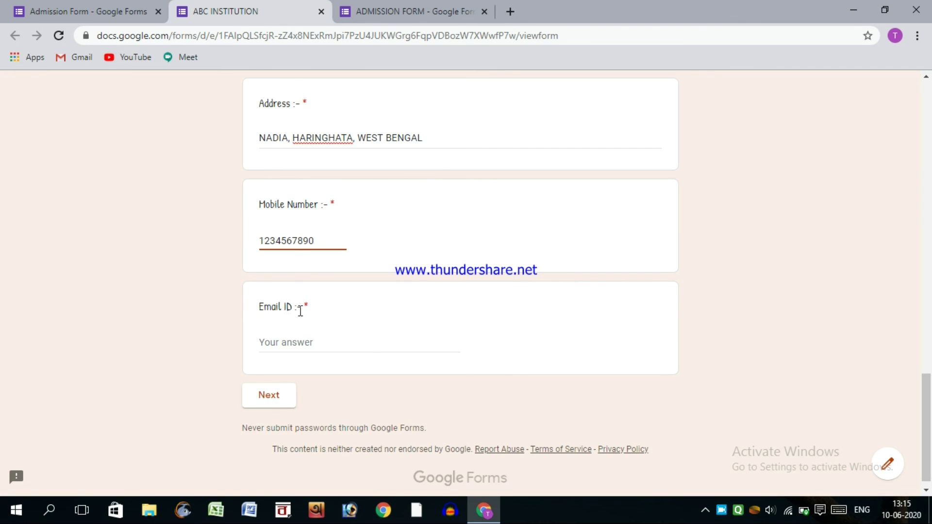
- Enter a test email address in the required Email ID field
scroll(300, 311, down, 1)
click(266, 331)
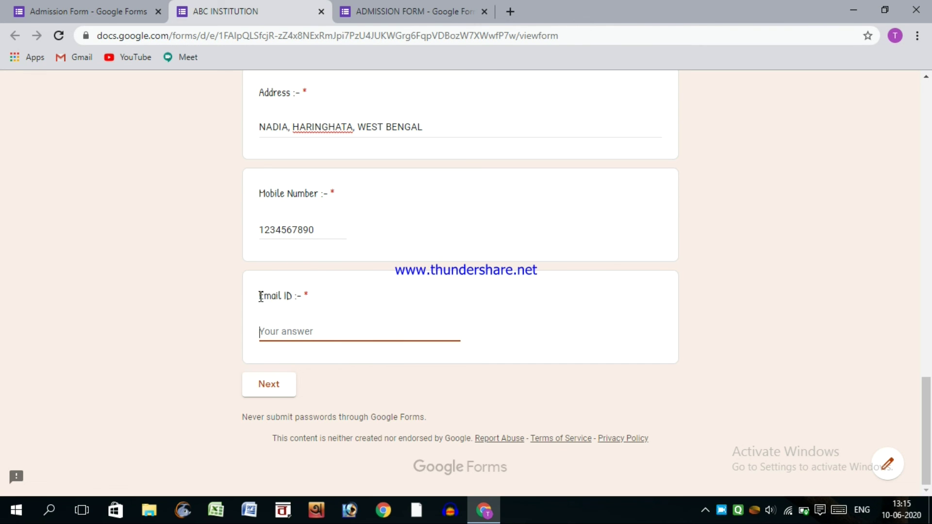
drag(260, 296, 339, 328)
click(358, 334)
click(304, 335)
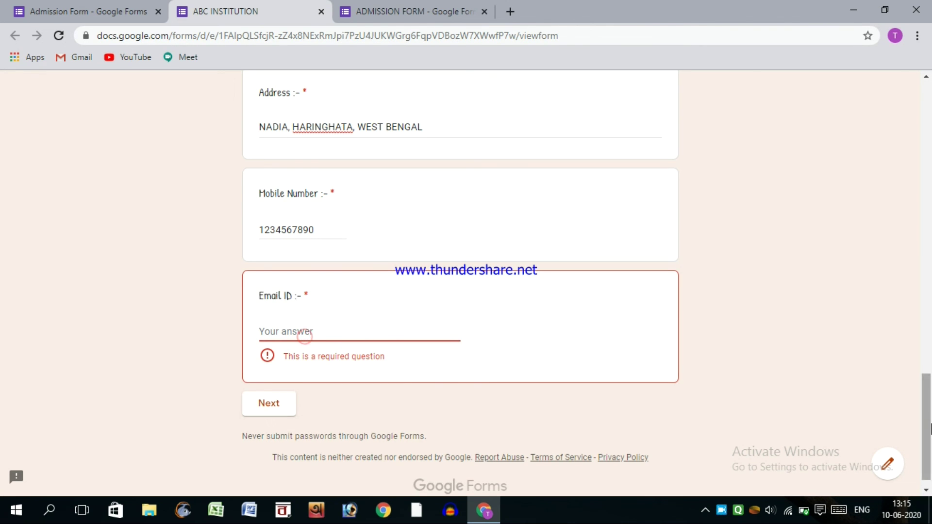
scroll(305, 334, up, 20)
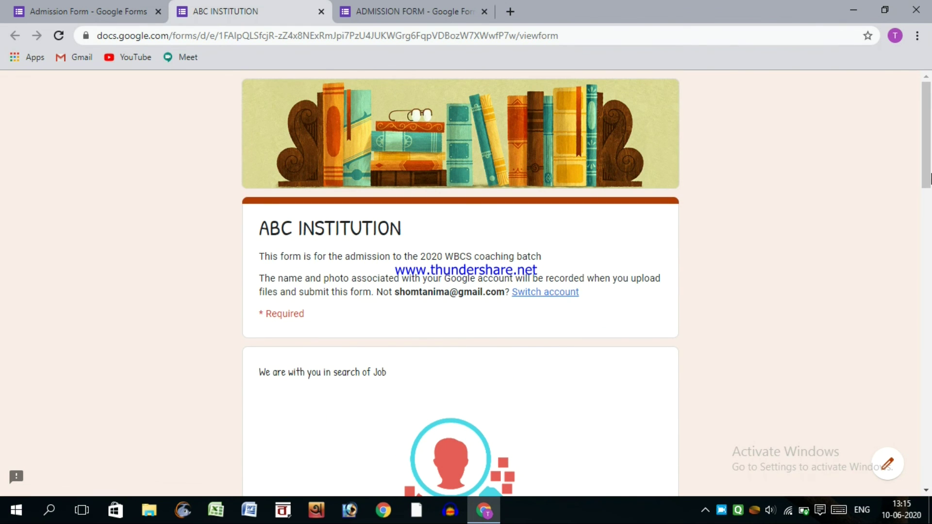
drag(926, 179, 925, 478)
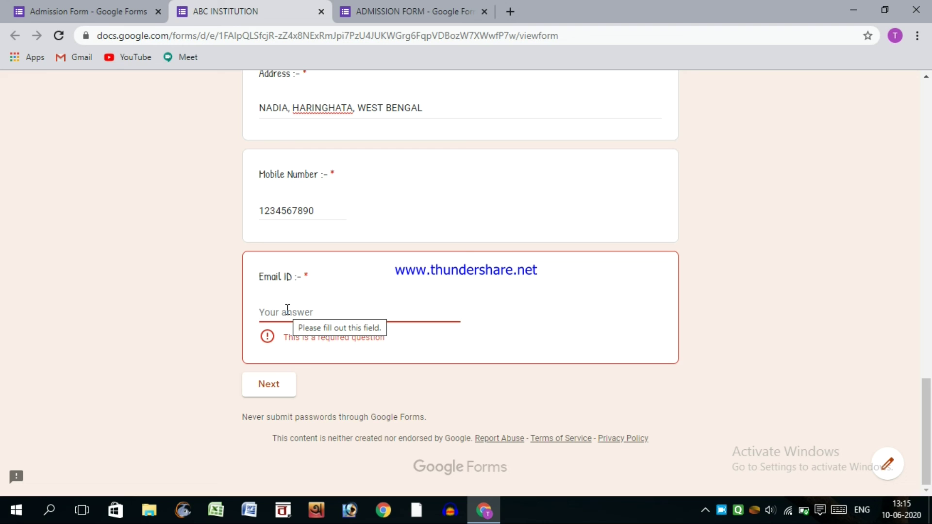
double_click(306, 277)
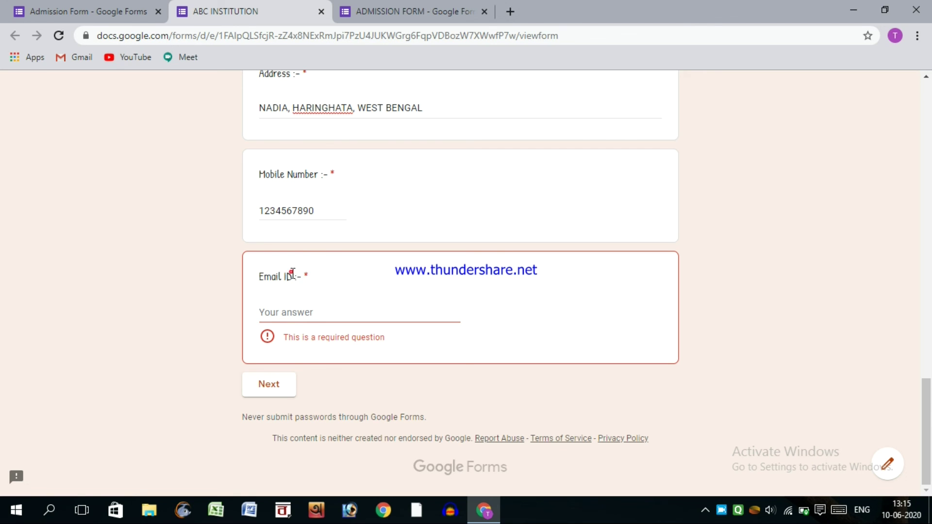
click(269, 311)
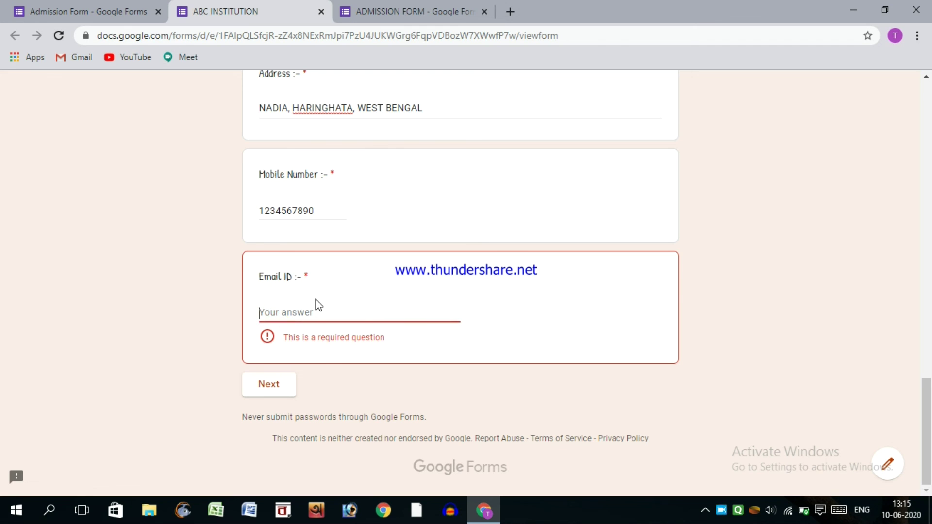
text(abcfs@sgsh.cos)
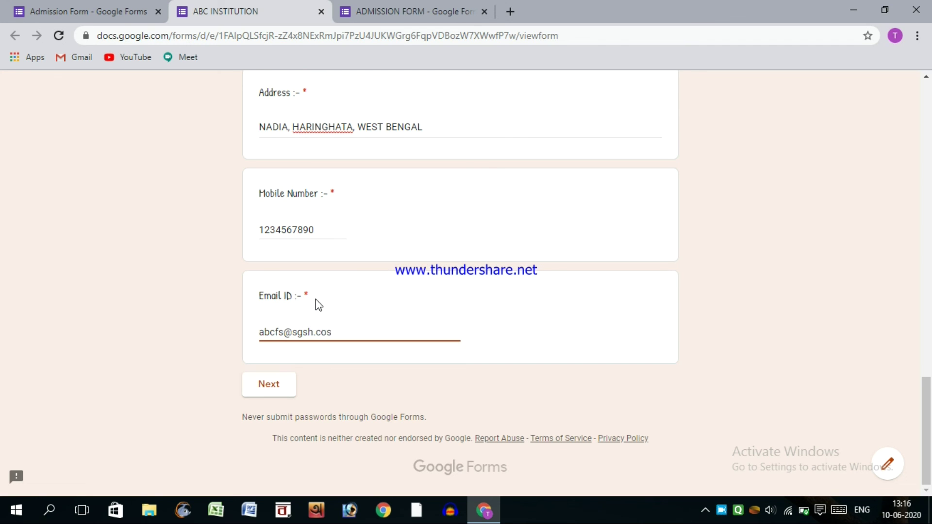
- Clear Email ID and try Next to see the required error, then type a new test email
scroll(422, 201, up, 5)
scroll(458, 217, up, 15)
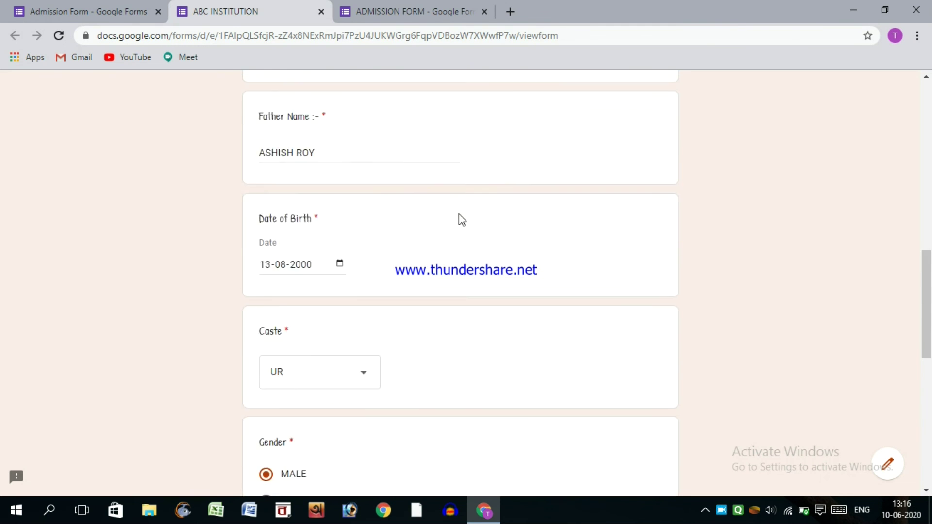
scroll(459, 218, down, 9)
scroll(458, 221, down, 10)
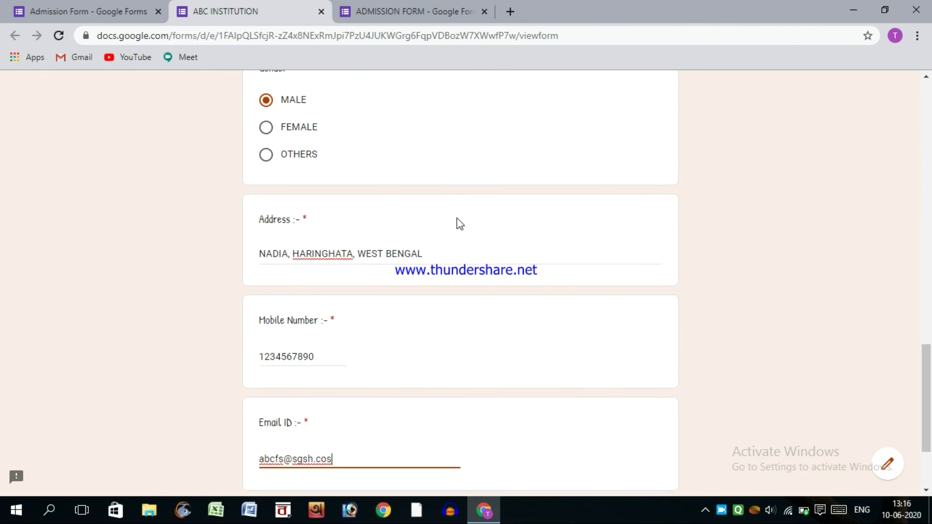
key(shift+Left)
key(shift+Left)
key(shift+Left)
key(shift+Left)
key(ctrl+a)
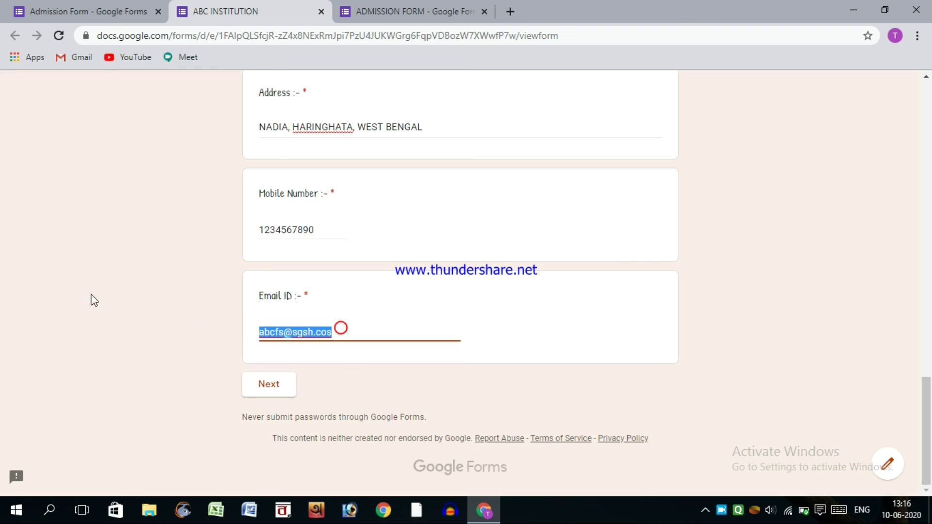
key(BackSpace)
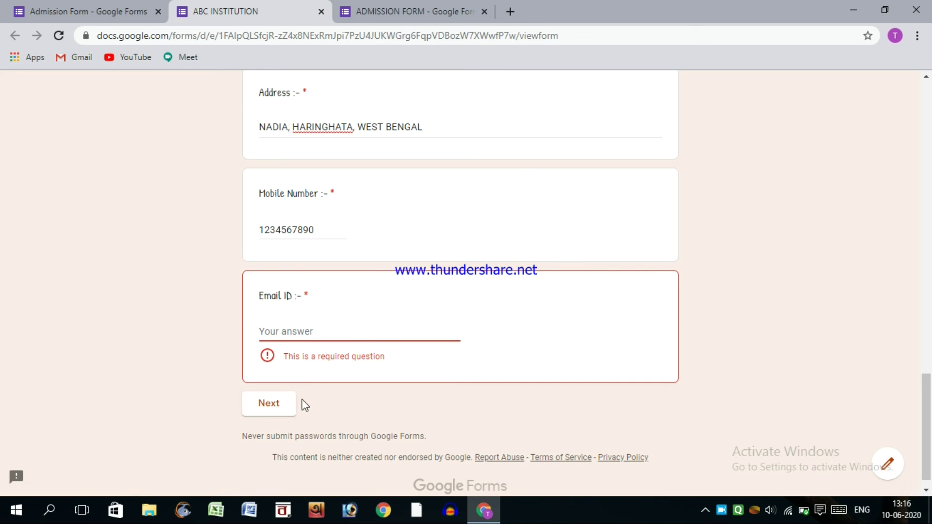
click(293, 402)
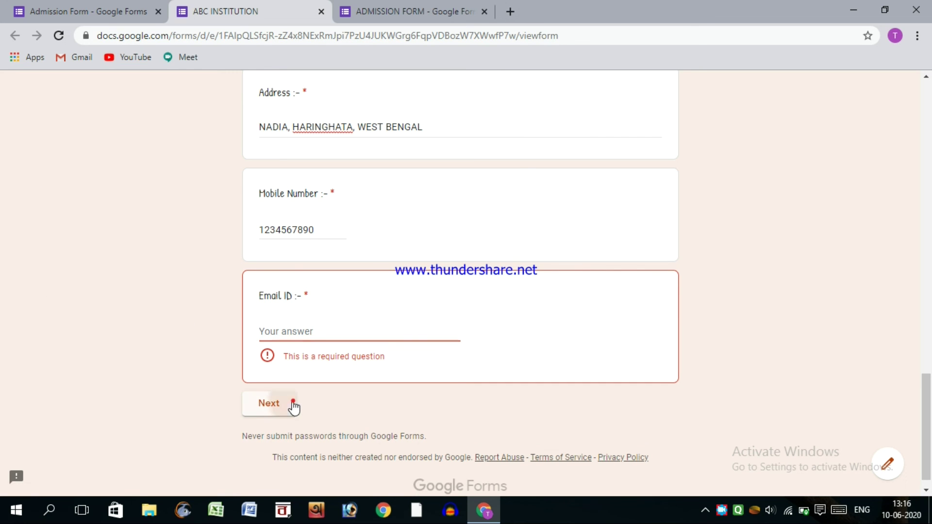
click(265, 401)
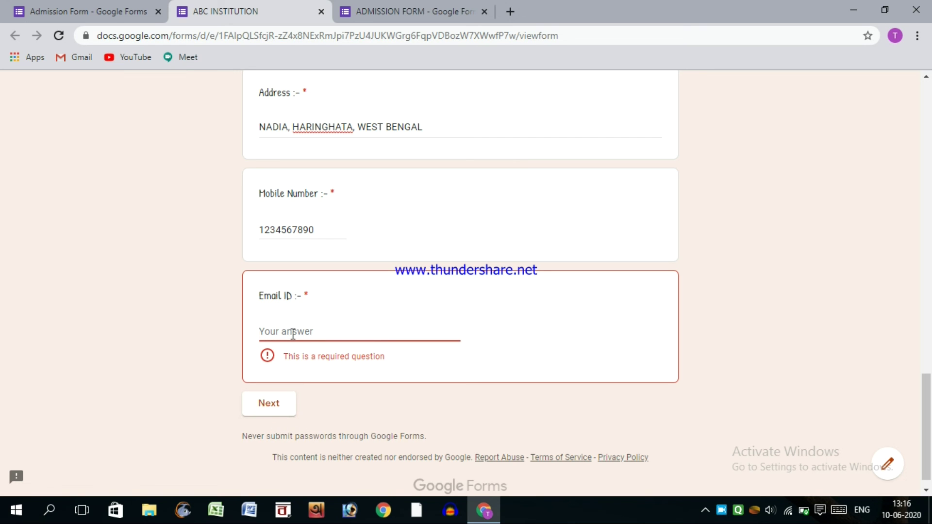
text(sdsd)
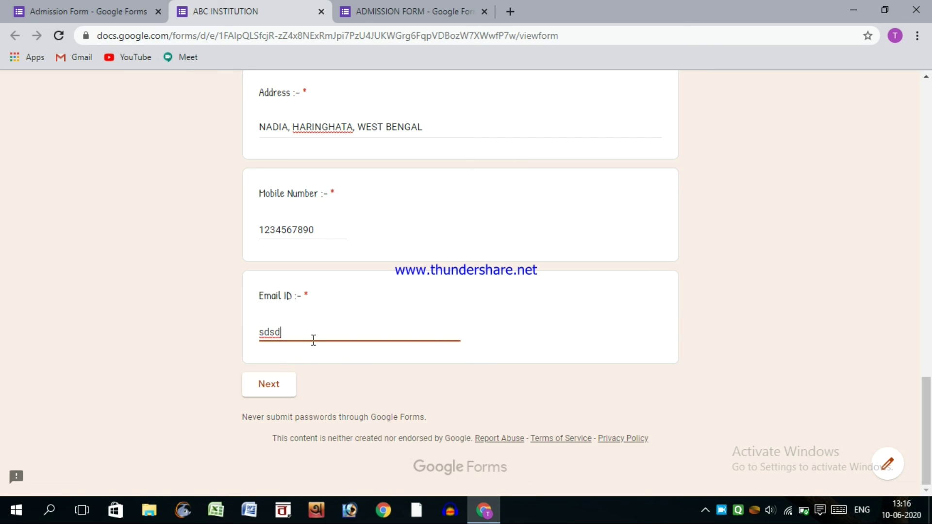
text(@sgs.dkf)
- Continue to the academic section, briefly checking the Admission Form editor
click(264, 395)
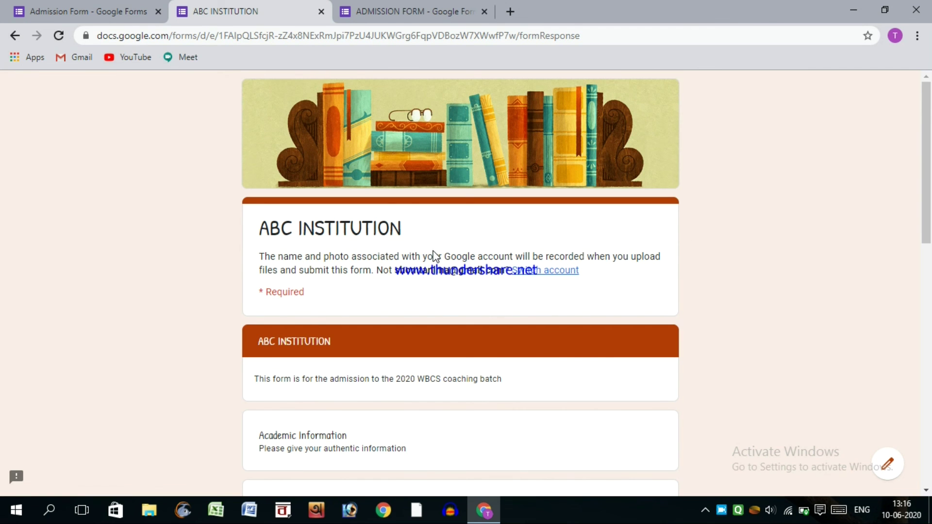
scroll(437, 296, down, 3)
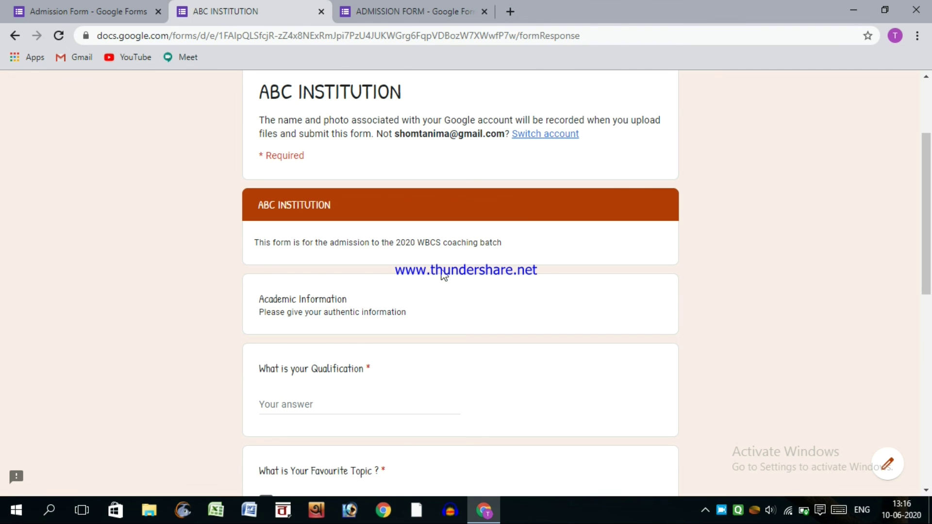
click(69, 19)
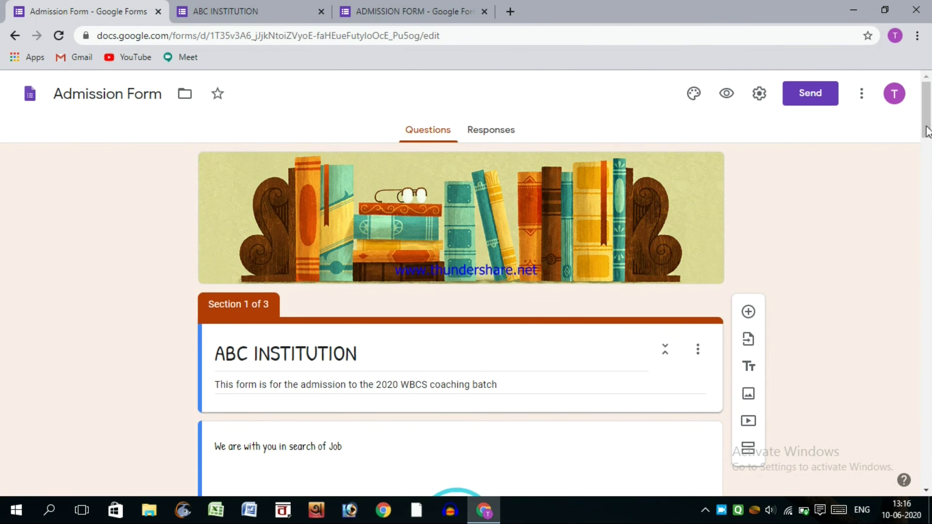
drag(926, 127, 930, 353)
click(291, 14)
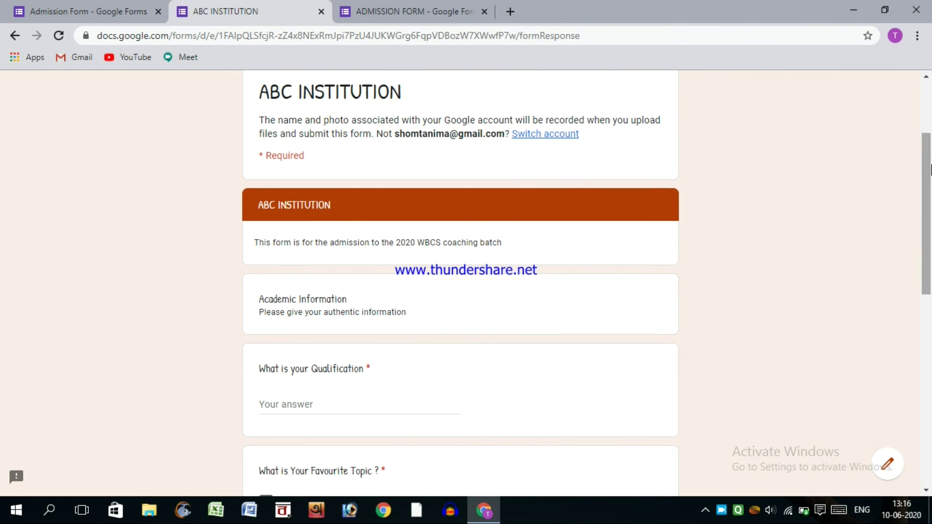
scroll(370, 204, down, 2)
scroll(330, 254, down, 4)
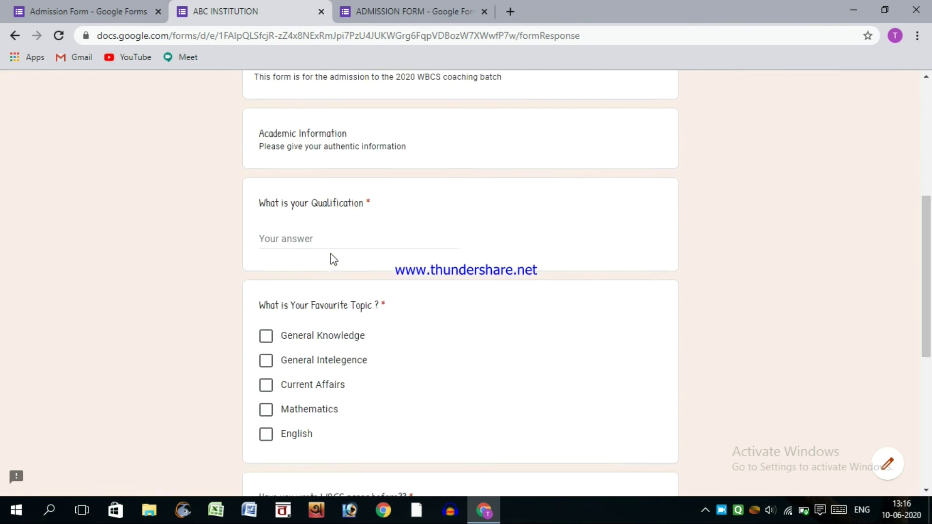
- Answer Qualification with MP and tick General Knowledge, General Intelegence and Current Affairs
click(274, 124)
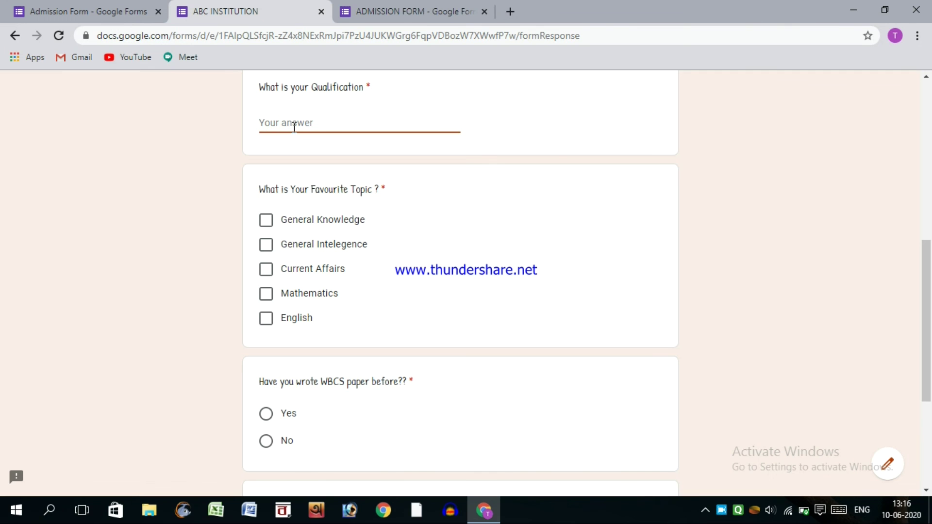
text(MP)
scroll(309, 204, down, 1)
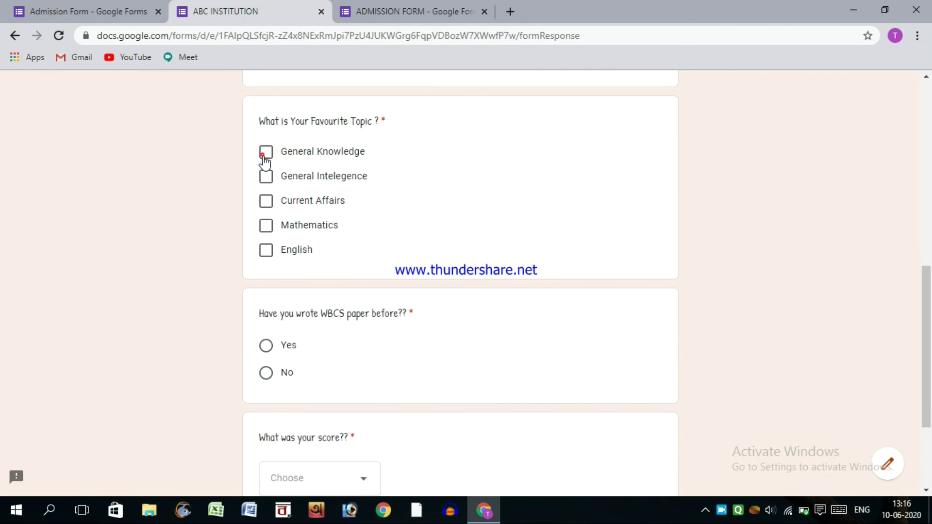
click(265, 152)
click(271, 202)
click(266, 177)
- Answer No to the WBCS question, choose 30% - 60% as the score, and go to the next section
scroll(326, 246, down, 1)
scroll(295, 119, up, 2)
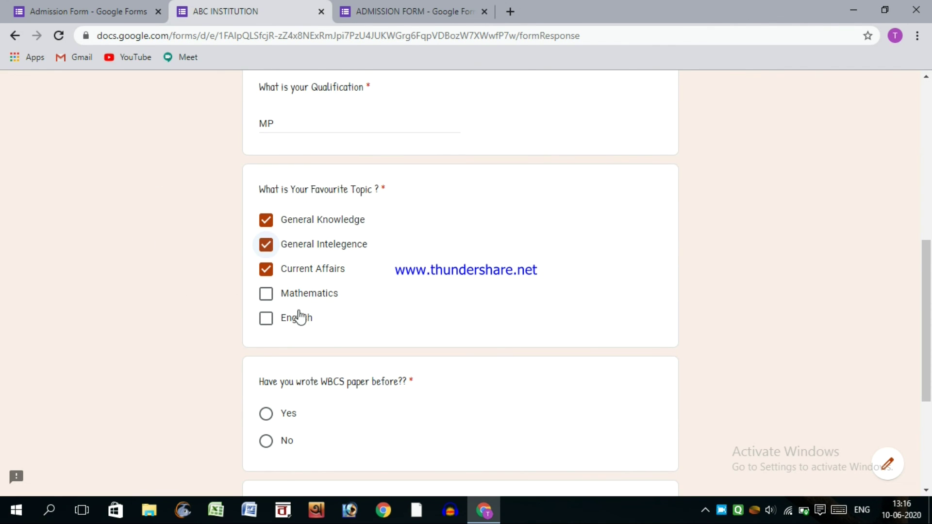
scroll(303, 173, down, 4)
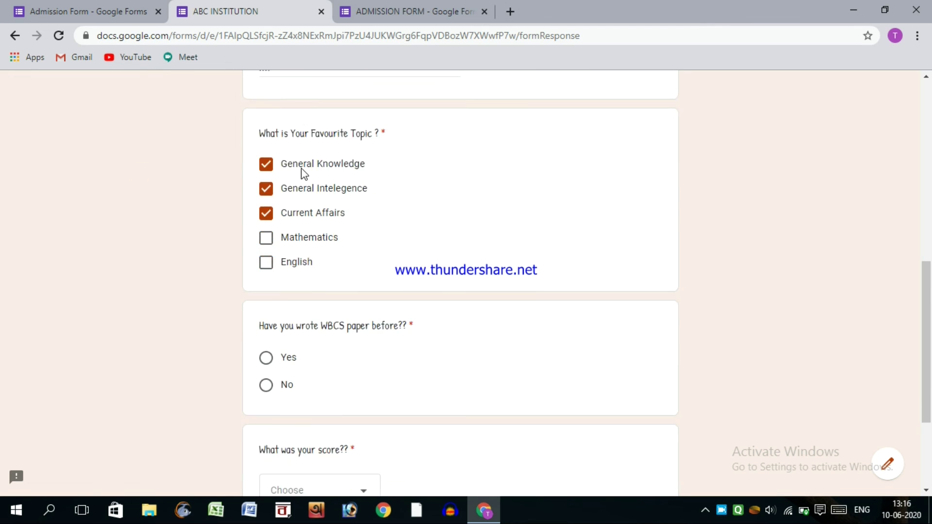
drag(256, 167, 399, 162)
drag(328, 162, 422, 166)
click(334, 164)
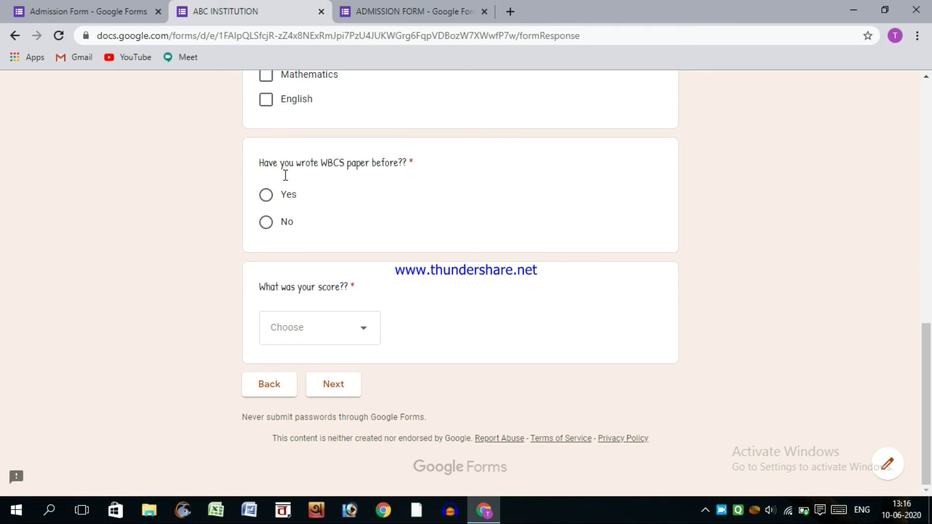
click(267, 196)
click(265, 223)
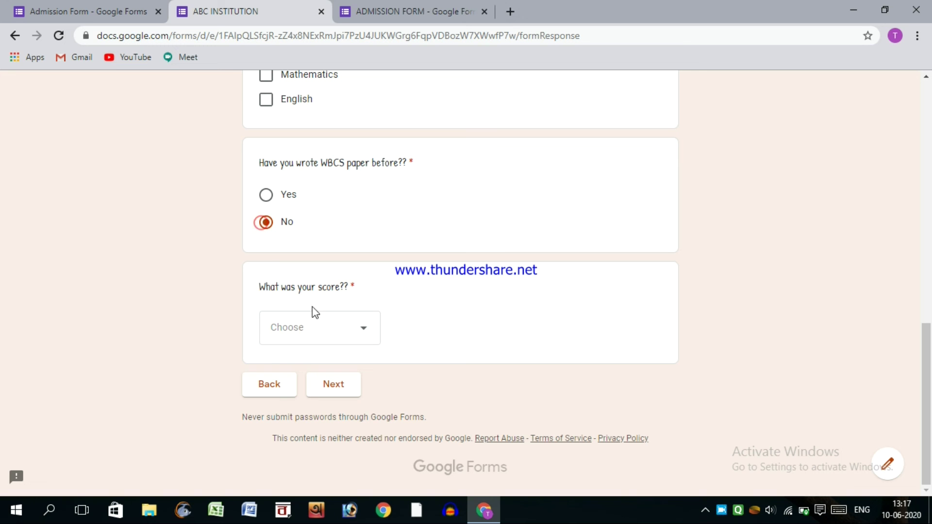
click(349, 333)
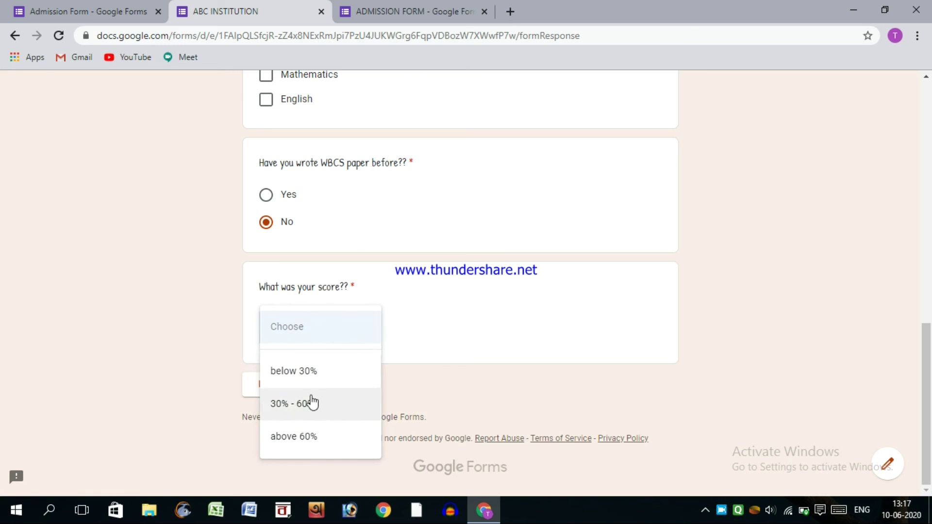
click(268, 404)
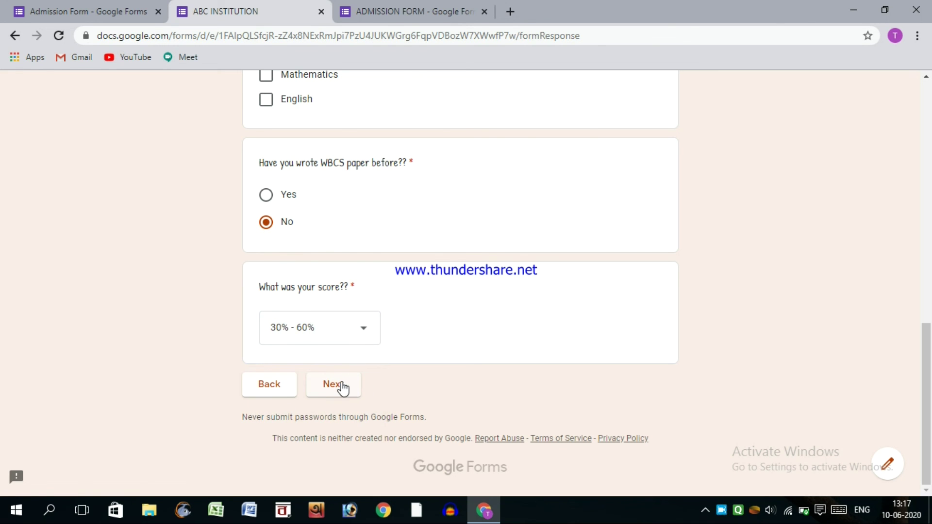
click(342, 383)
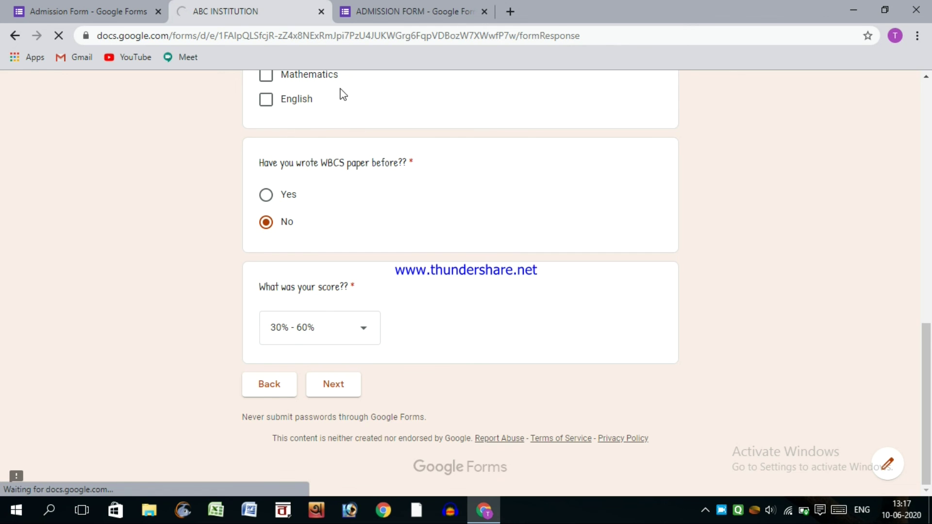
click(86, 14)
- Try submitting the upload section with no photo or receipt files to see the required errors
scroll(568, 359, down, 15)
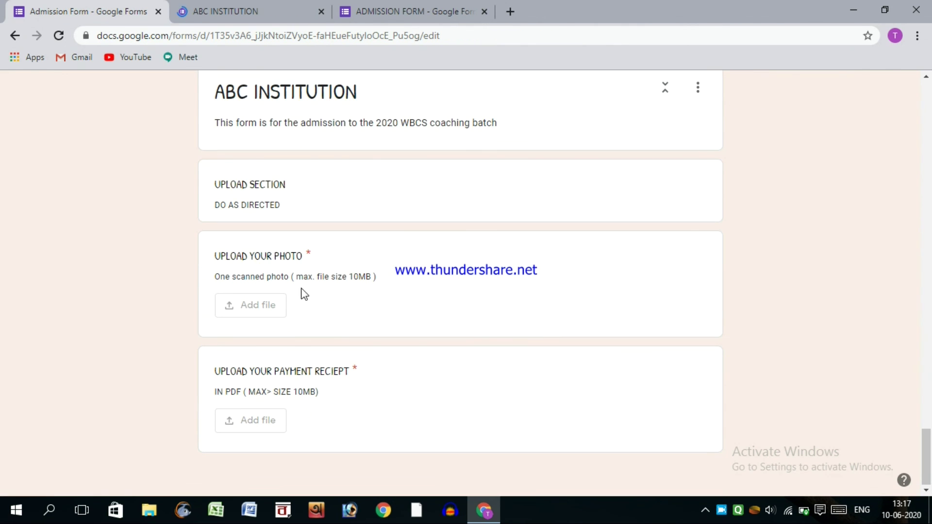
click(220, 11)
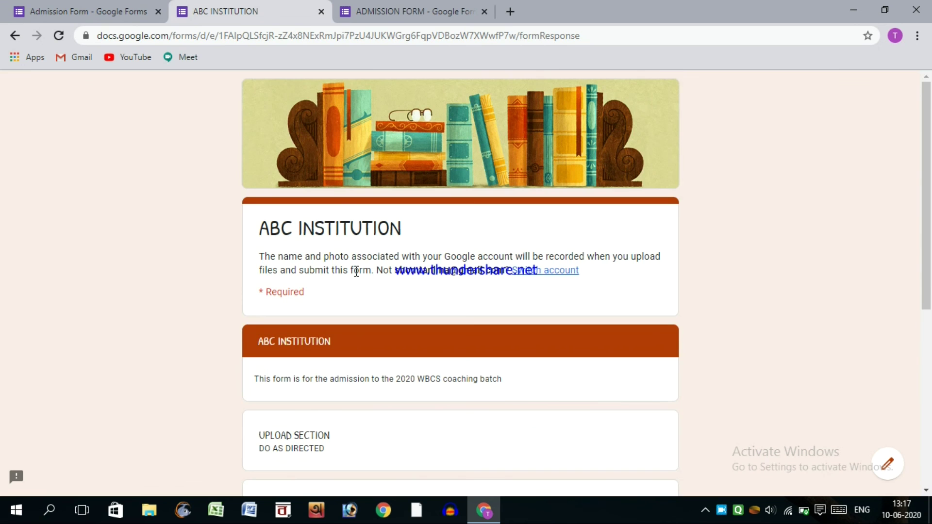
scroll(356, 271, down, 6)
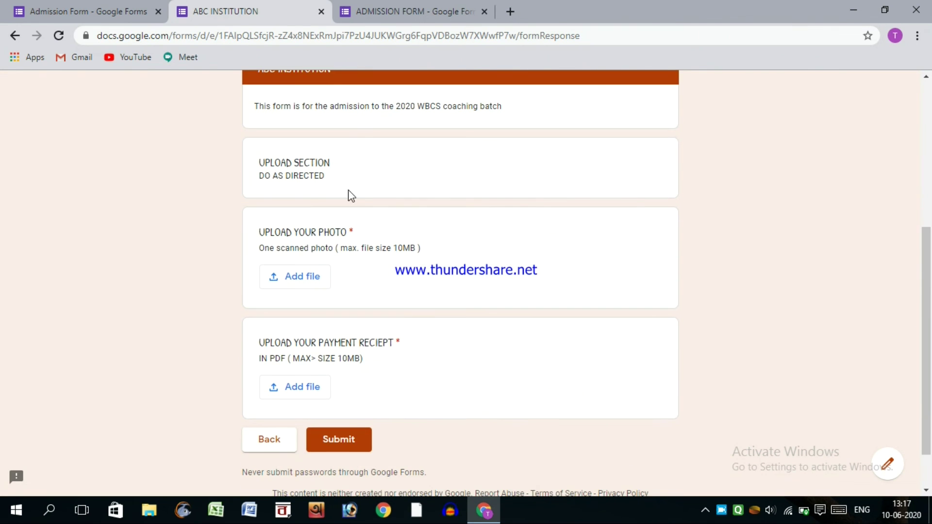
scroll(348, 193, down, 2)
drag(262, 193, 420, 193)
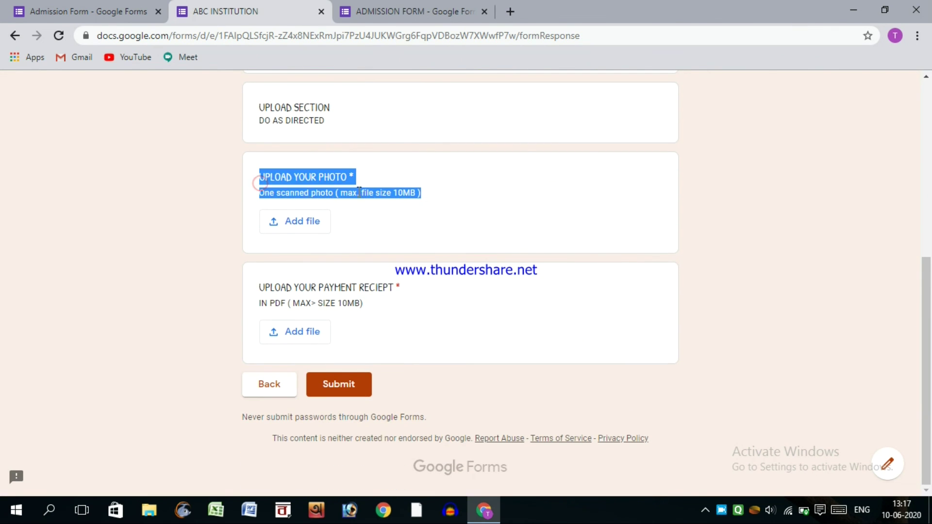
click(289, 193)
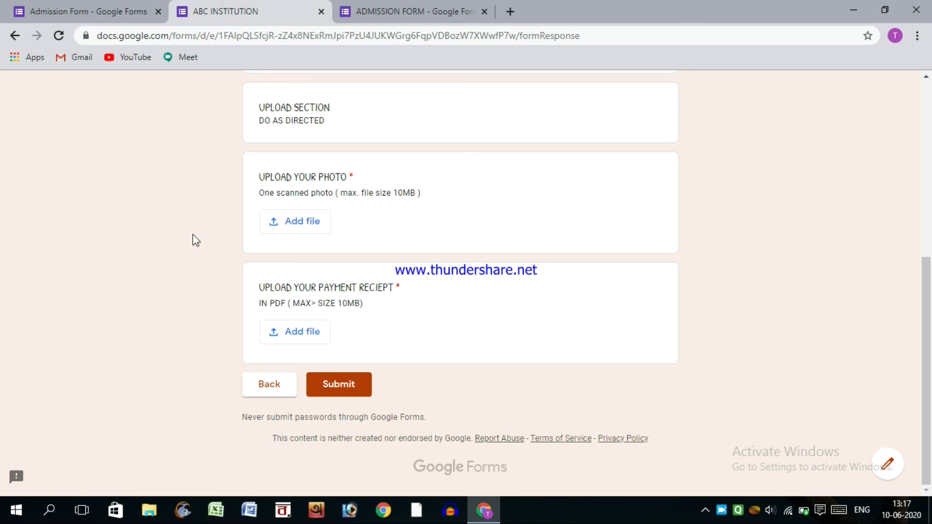
click(357, 387)
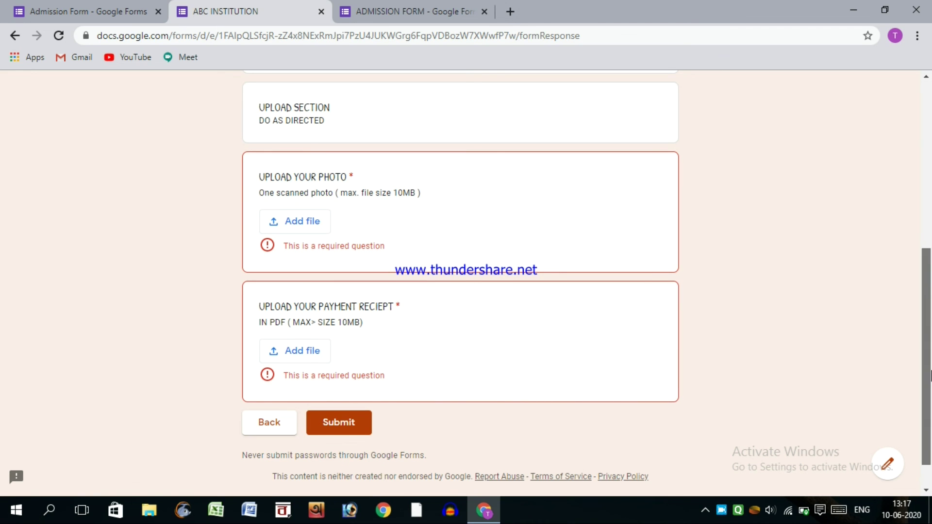
drag(927, 338, 928, 211)
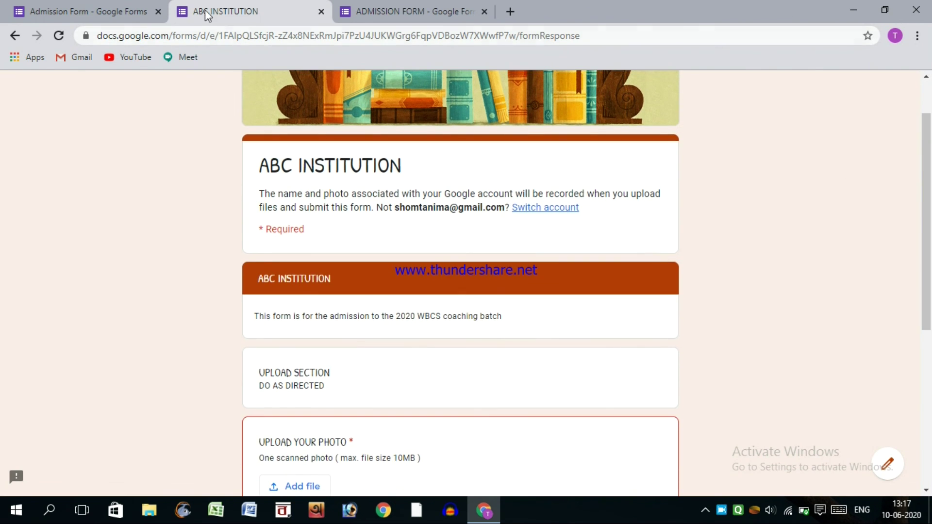
- Confirm the Admission Form's Responses tab shows 0 responses
click(114, 10)
click(928, 238)
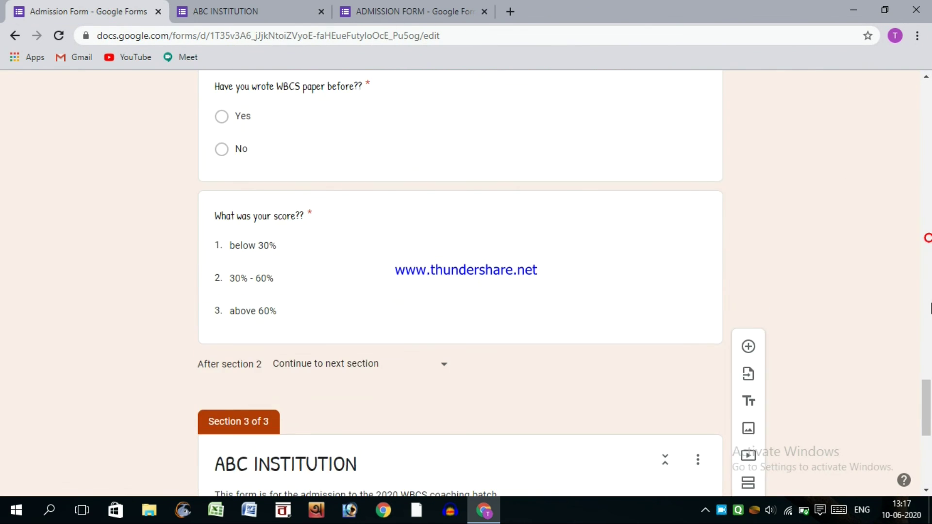
drag(926, 389, 902, 78)
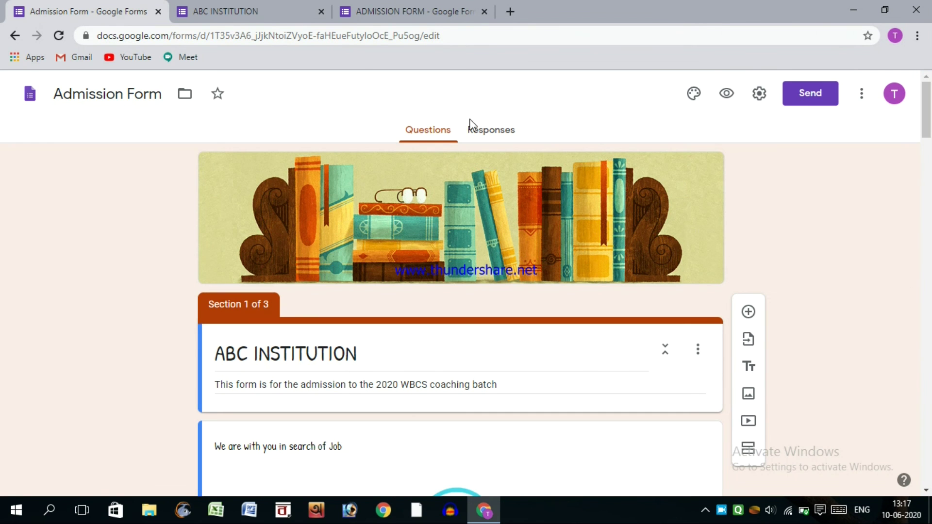
click(469, 127)
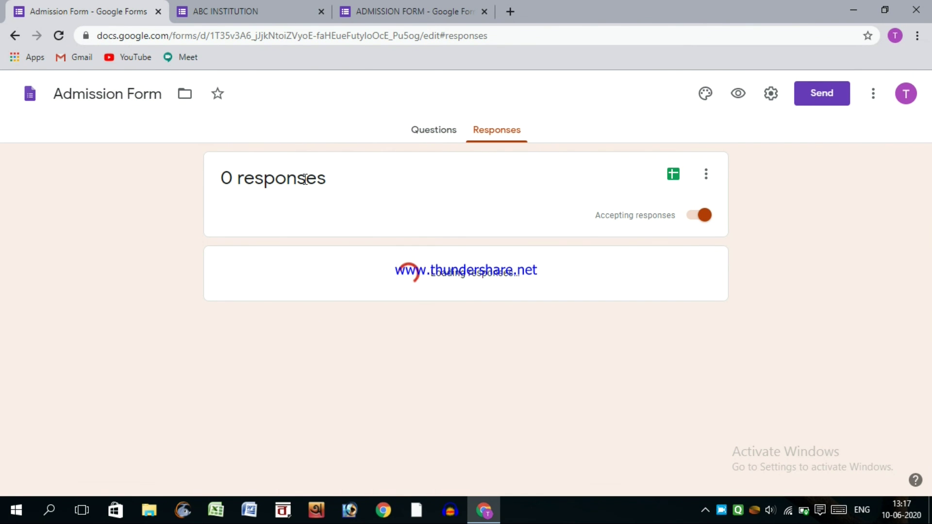
click(229, 10)
click(372, 11)
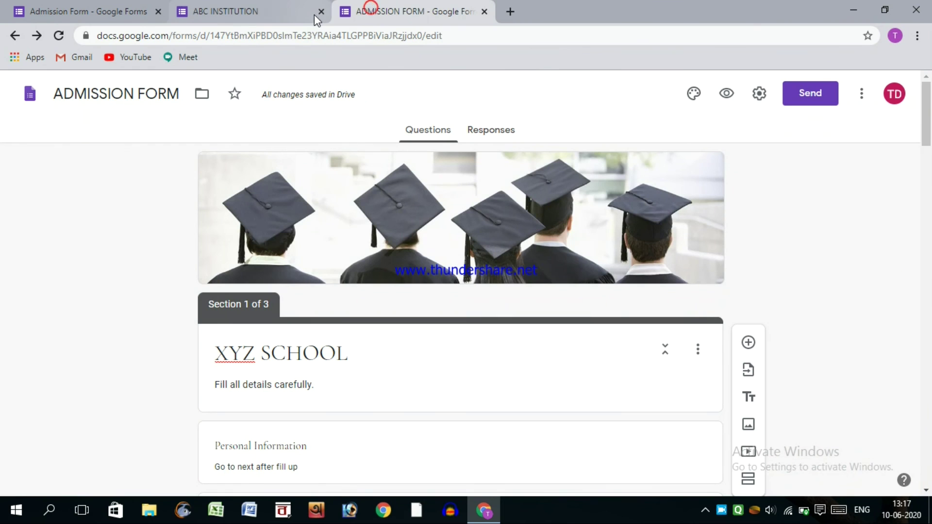
click(206, 7)
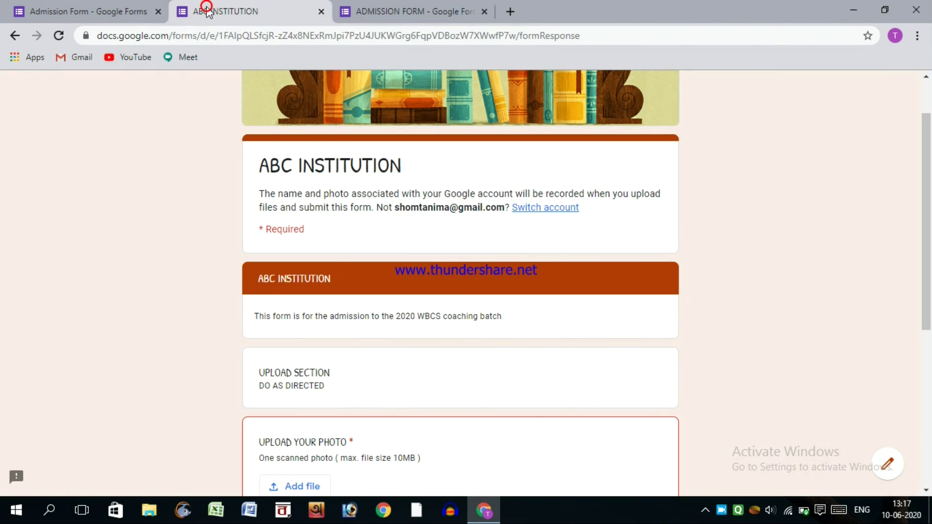
click(80, 6)
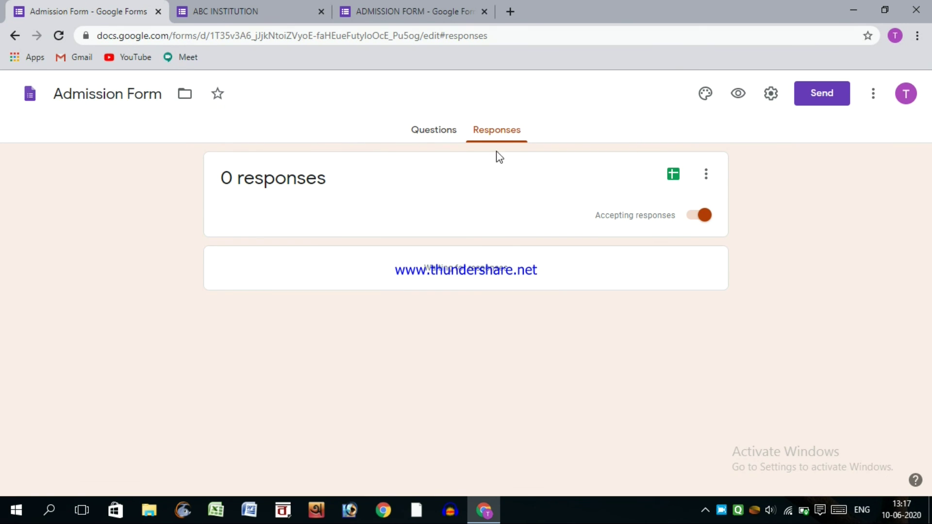